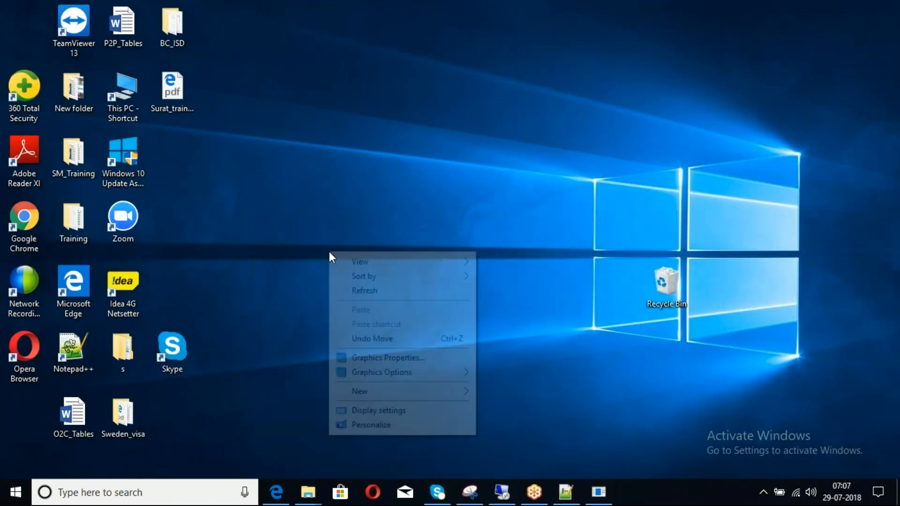
Open the Day1 Word document from the SM_Training folder on the desktop.
right_click(328, 251)
left_click(354, 293)
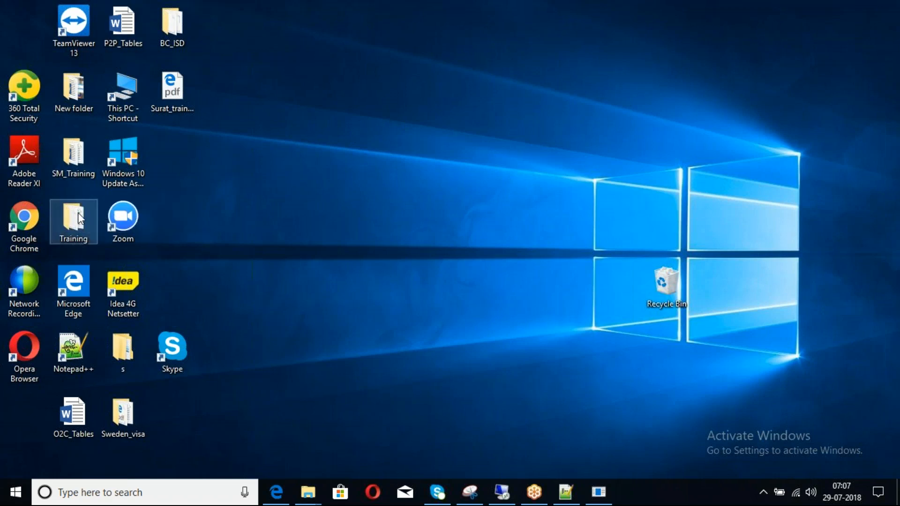
double_click(73, 150)
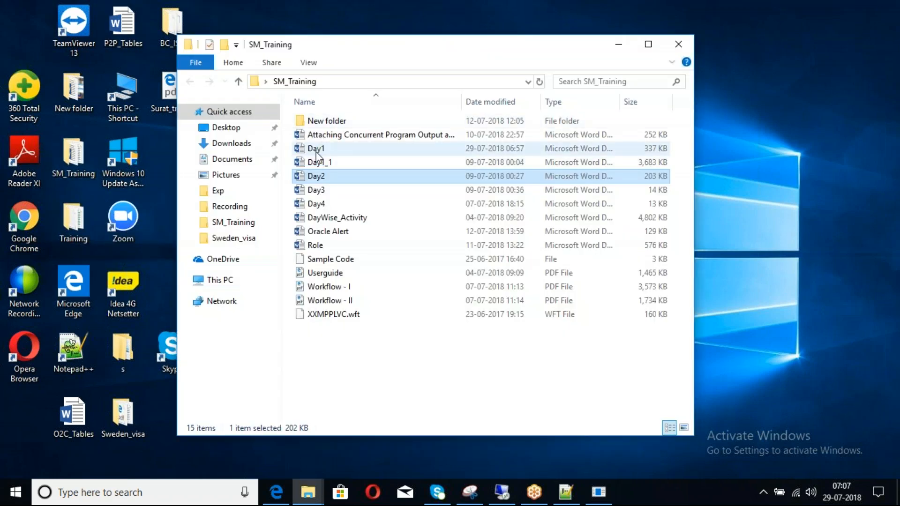
double_click(317, 150)
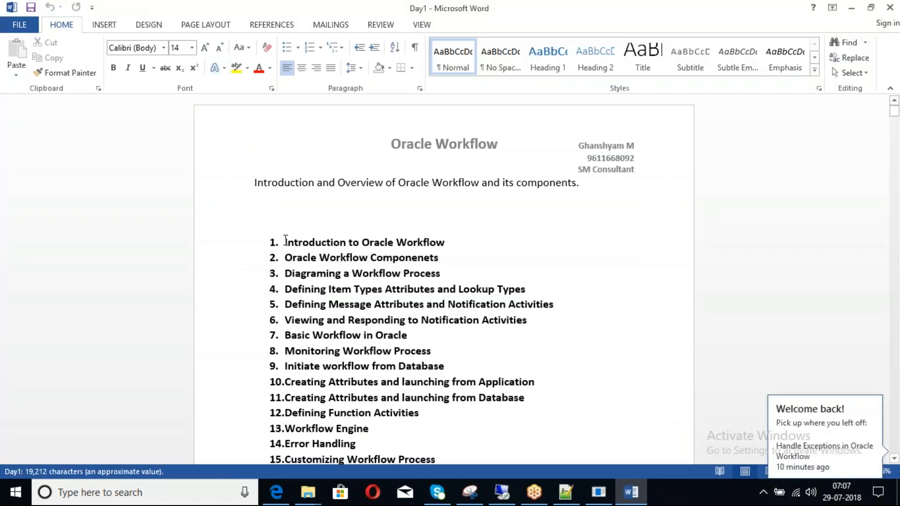
Copy the 25-item topic list from the Day1 document into Notepad++ below the Oracle Workflow Training heading.
left_click_drag(285, 240, 483, 363)
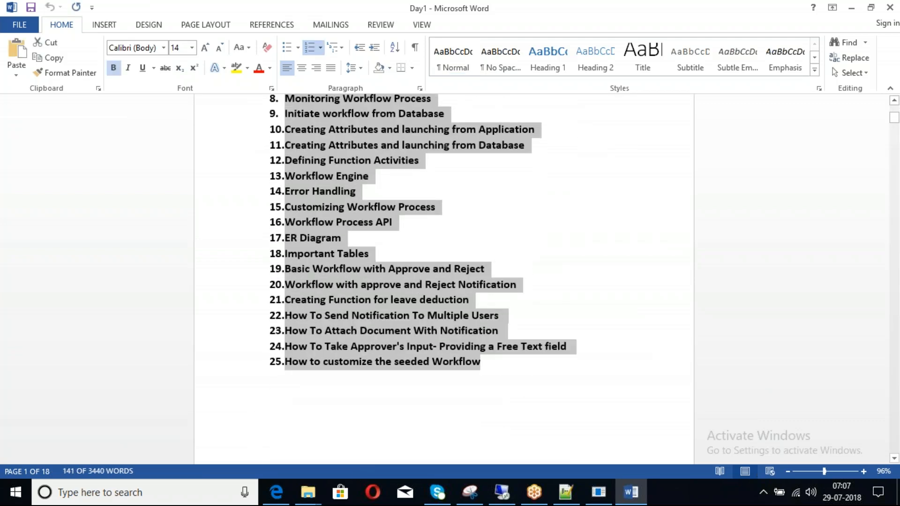
key("alt+Tab")
key("Tab")
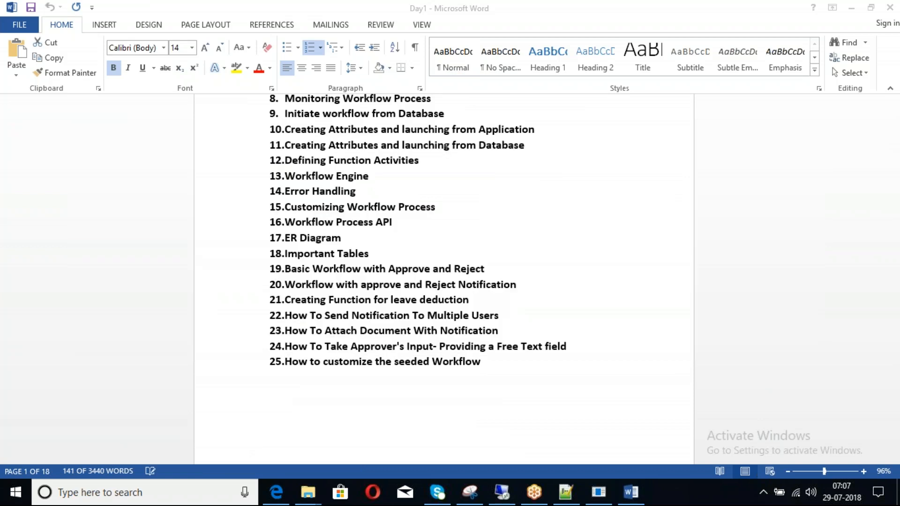
type("1.\tIntroduction to Oracle Workflow 2.\tOracle Workflow Componenets 3.\tDiagraming a Workflow Process 4.\tDefining Item Types Attributes and Lookup Types 5.\tDefining Message Attributes and Notification Activities 6.\tViewing and Responding to Notification Activities 7.\tBasic Workflow in Oracle 8.\tMonitoring Workflow Process 9.\tInitiate workflow from Database 10.\tCreating Attributes and launching from Application 11.\tCreating Attributes and launching from Database 12.\tDefining Function Activities 13.\tWorkflow Engine 14.\tError Handling 15.\tCustomizing Workflow Process 16.\tWorkflow Process API 17.\tER Diagram 18.\tImportant Tables 19.\tBasic Workflow with Approve and Reject 20.\tWorkflow with approve and Reject Notification 21.\tCreating Function for leave deduction 22.\tHow To Send Notification To Multiple Users 23.\tHow To Attach Document With Notification 24.\tHow To Take Approver's Input- Providing a Free Text field 25.\tHow to customize the seeded Workflow")
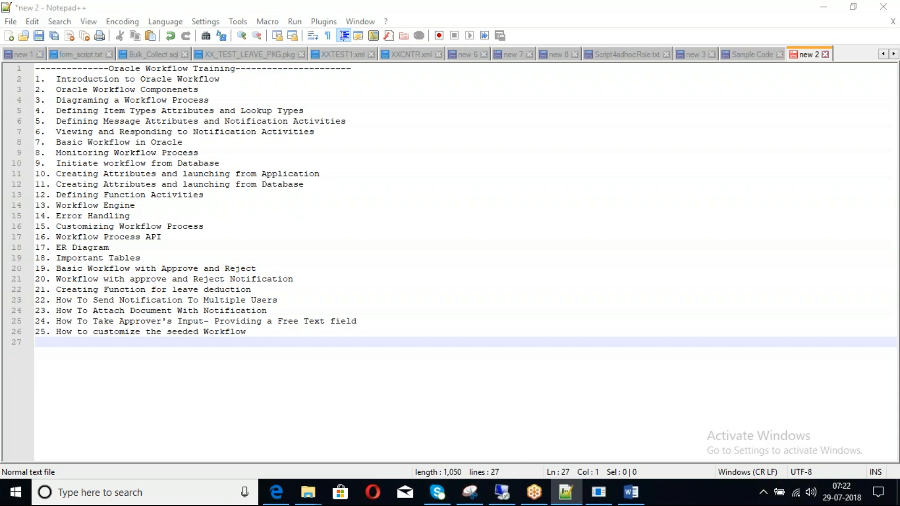
Switch to the remote desktop session and launch Oracle Workflow Builder in a maximized window.
left_click(508, 495)
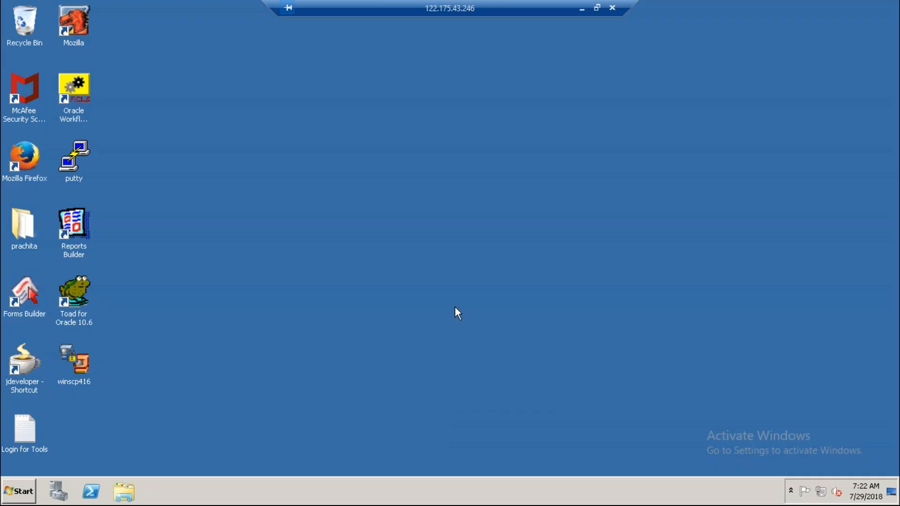
right_click(427, 244)
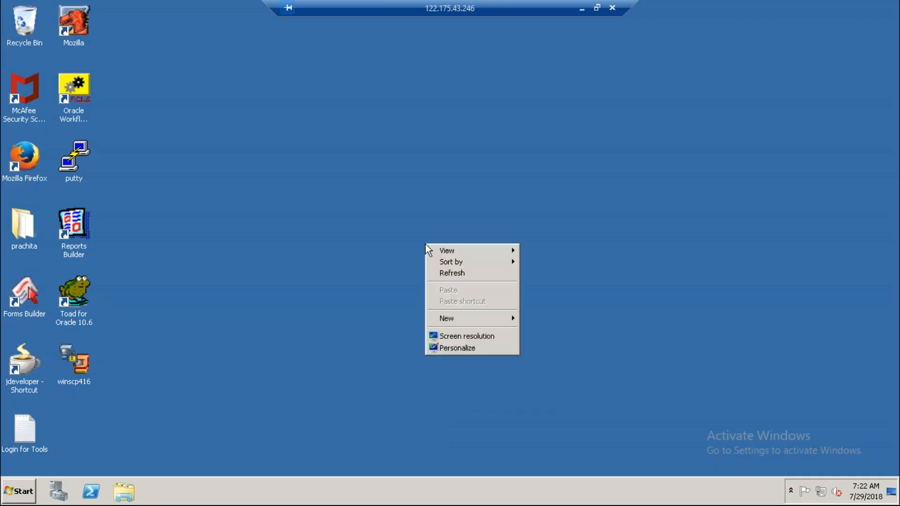
left_click(450, 275)
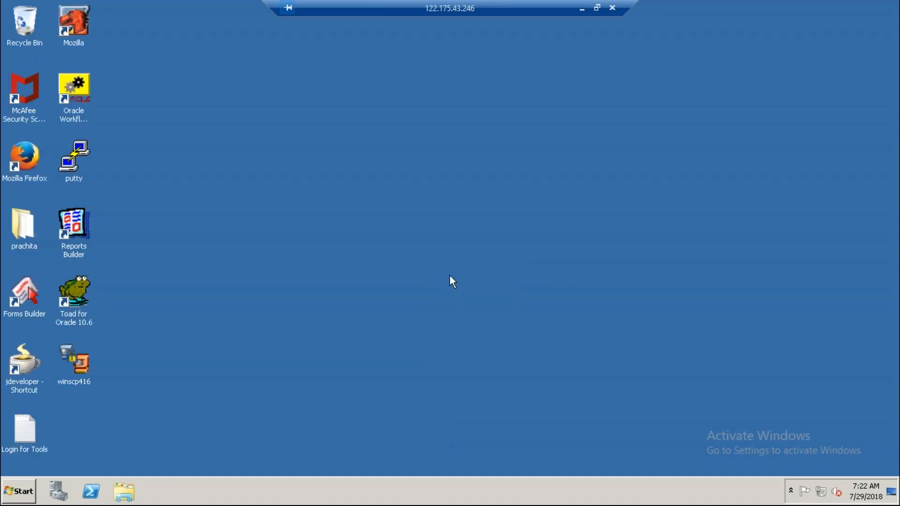
right_click(395, 207)
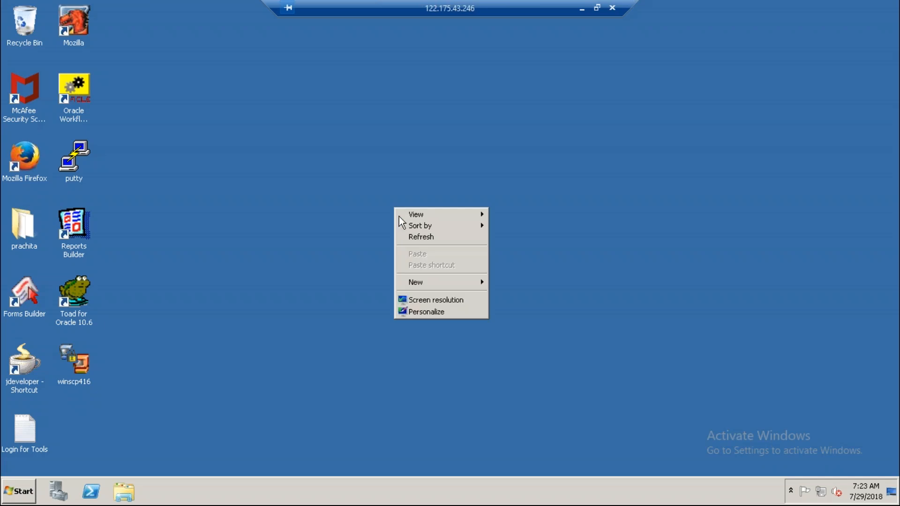
left_click(410, 244)
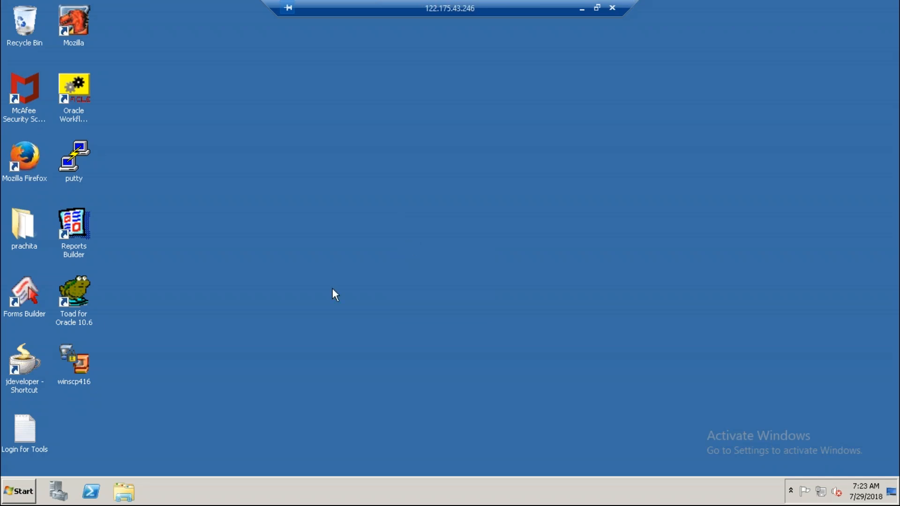
double_click(67, 79)
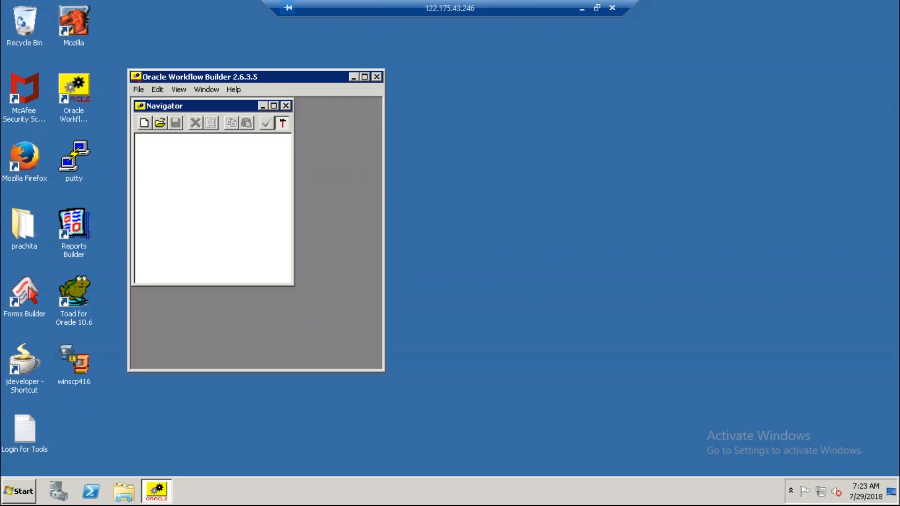
left_click(364, 76)
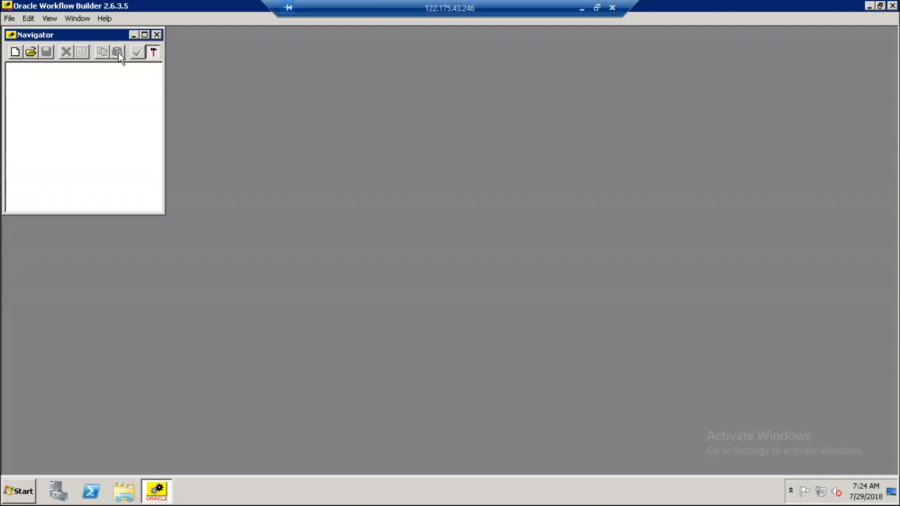
Open a database connection as user apps with the account password and the connect string vis.
left_click(11, 19)
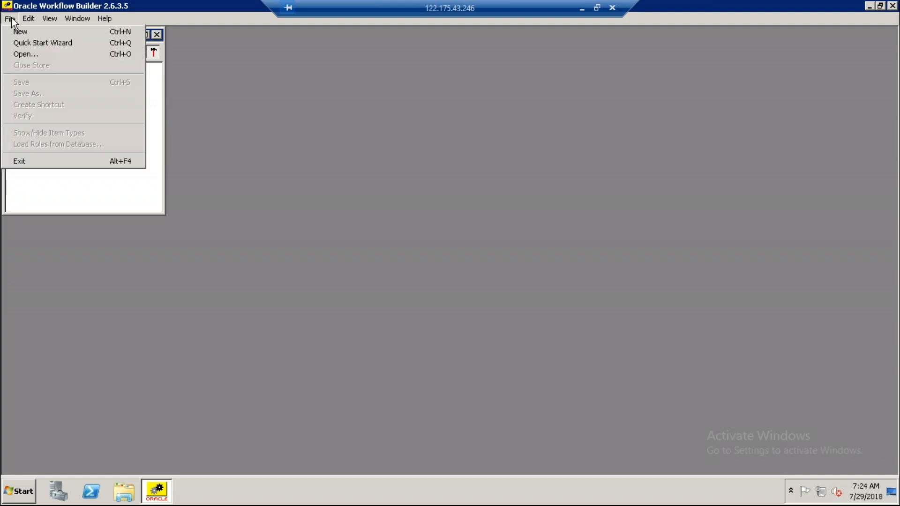
left_click(25, 55)
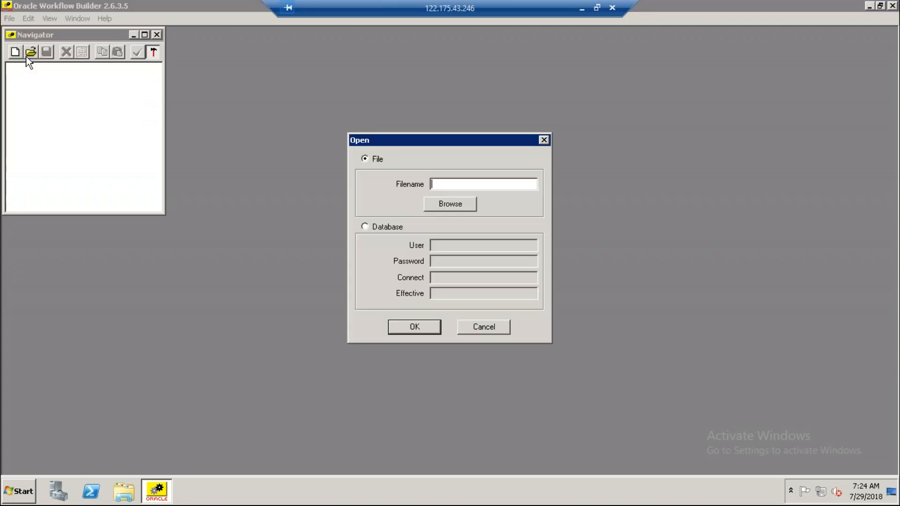
left_click(365, 227)
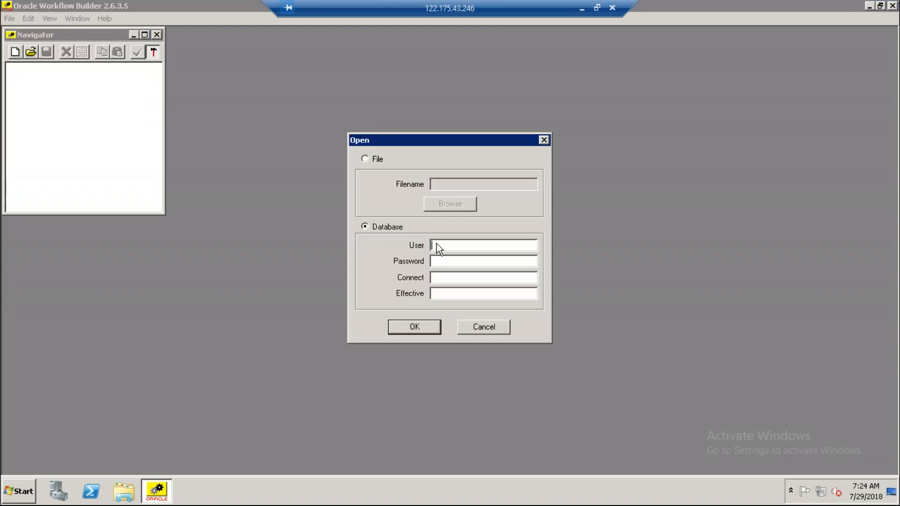
type("apps")
key("Tab")
type("apps")
key("Tab")
type("vis")
left_click(414, 328)
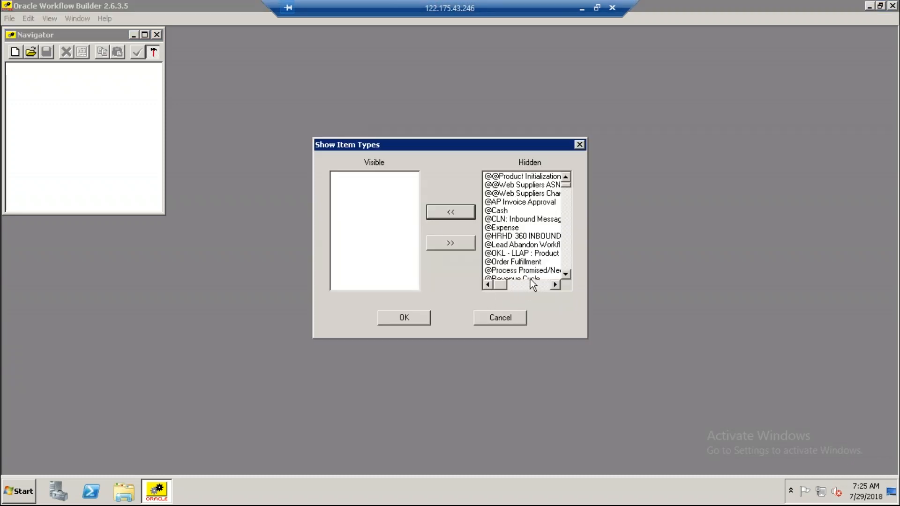
Move the Standard item type from the hidden to the visible item types and load it.
left_click(523, 265)
key("s")
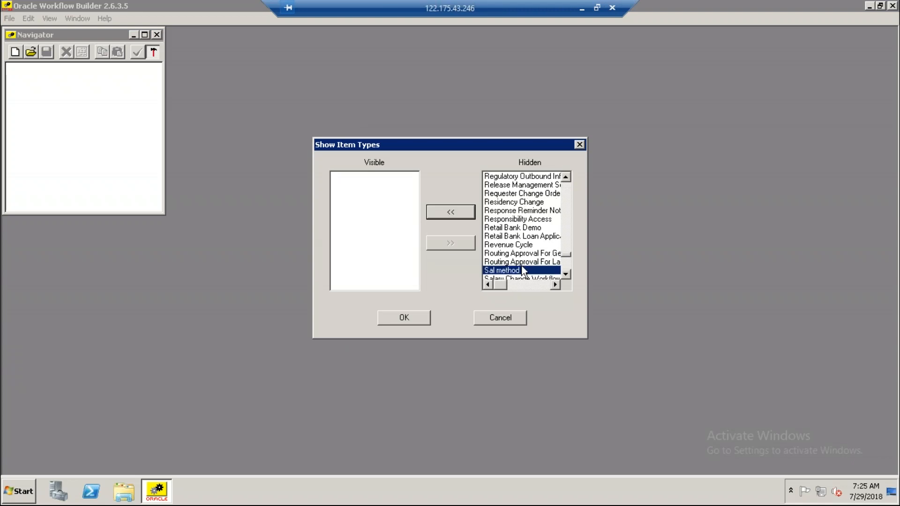
key("t")
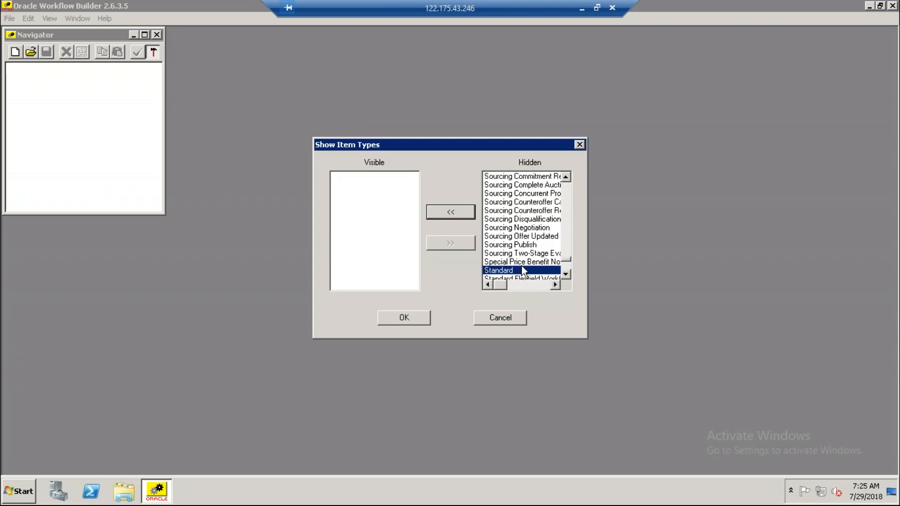
left_click(453, 212)
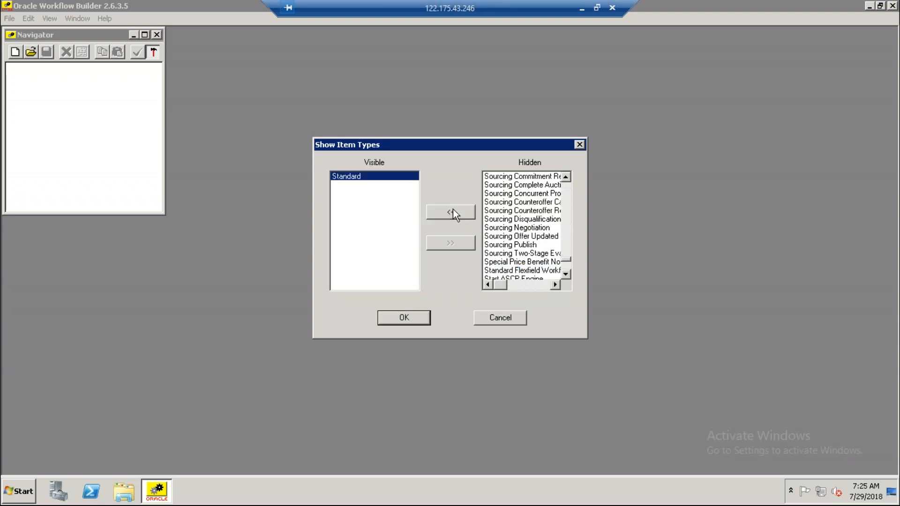
left_click(407, 318)
Maximize the Navigator and expand the apps@vis store and its WFSTD (Standard) item type.
left_click(145, 37)
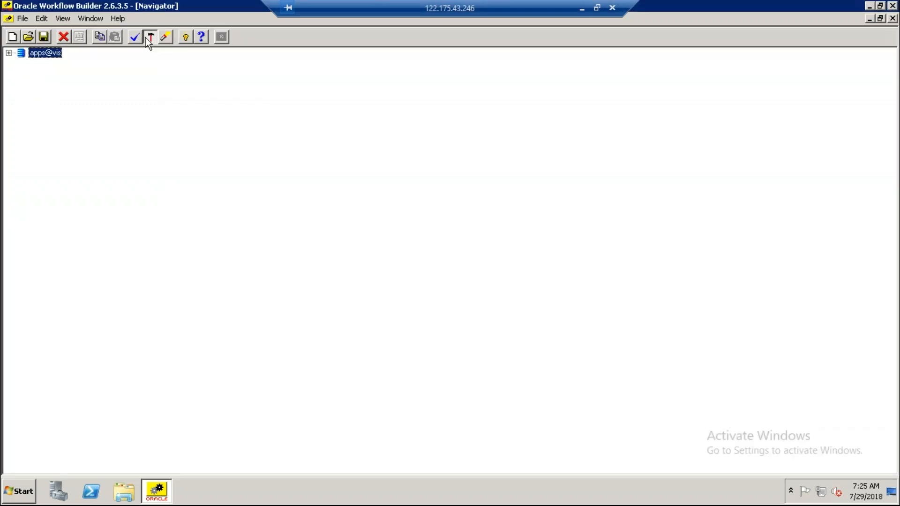
left_click(9, 53)
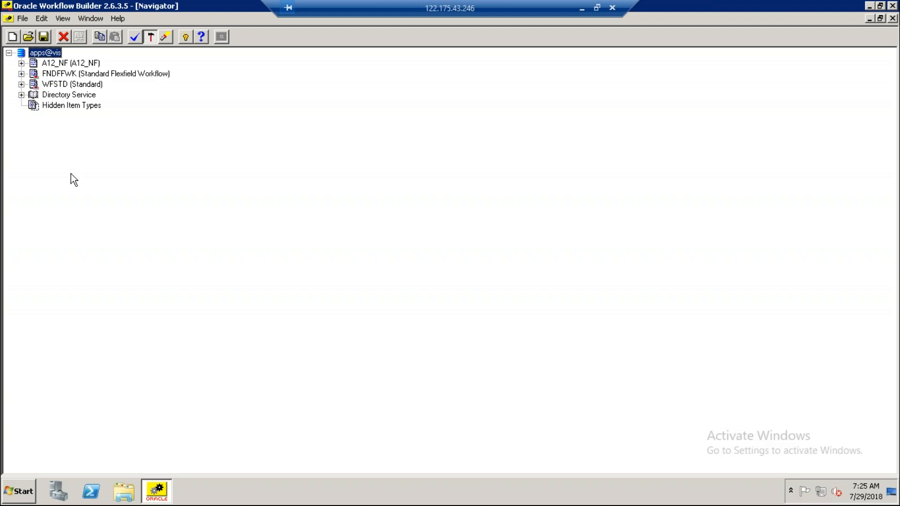
left_click(22, 84)
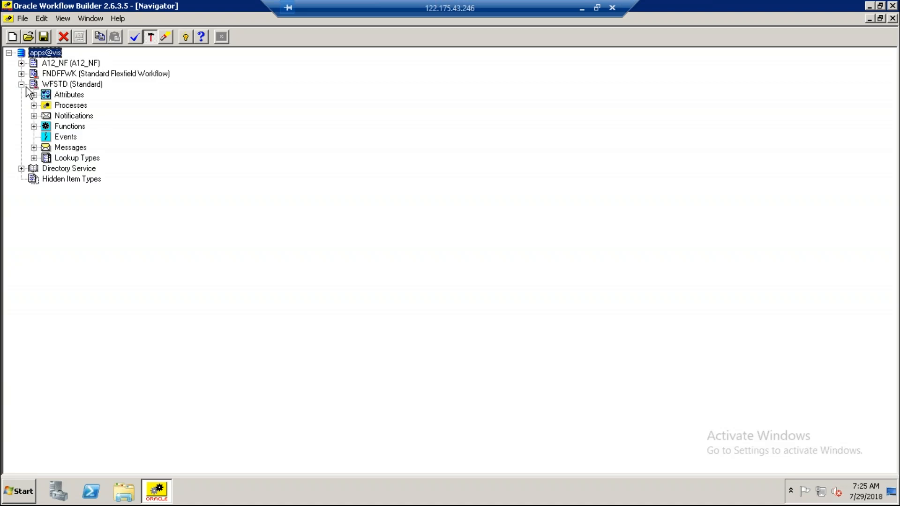
Create a new item type with the internal name XXAKDEMO.
left_click(55, 86)
right_click(55, 87)
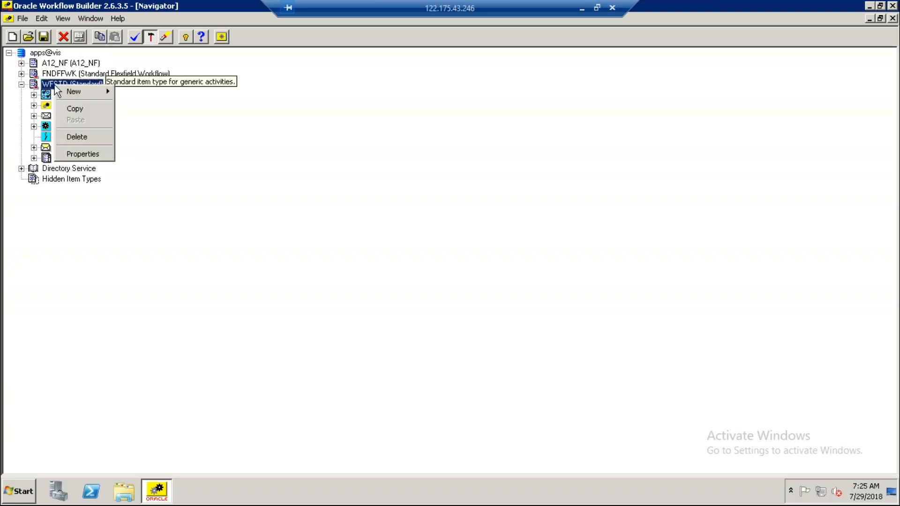
mouse_move(84, 94)
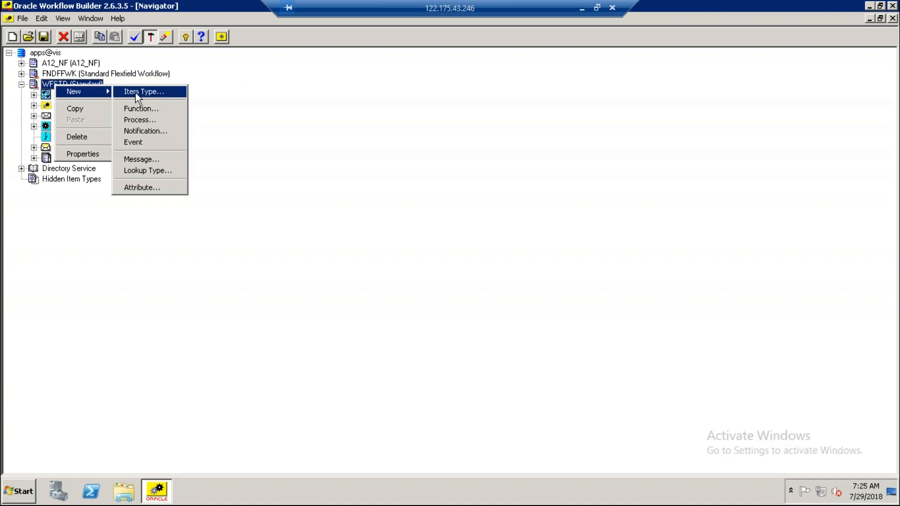
left_click(155, 92)
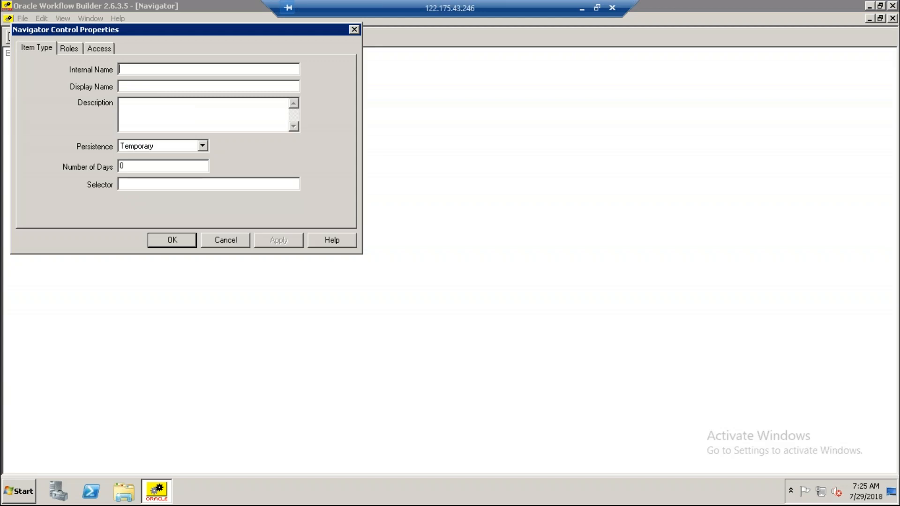
type("XX")
type("A")
type("K")
type("_")
type("DEM")
left_click(143, 69)
key("BackSpace")
key("Right")
key("Right")
key("Right")
type(")")
type("O")
Set the new item type's display name to XX AK Demo and apply its properties.
left_click(160, 84)
type("XX")
type("AK")
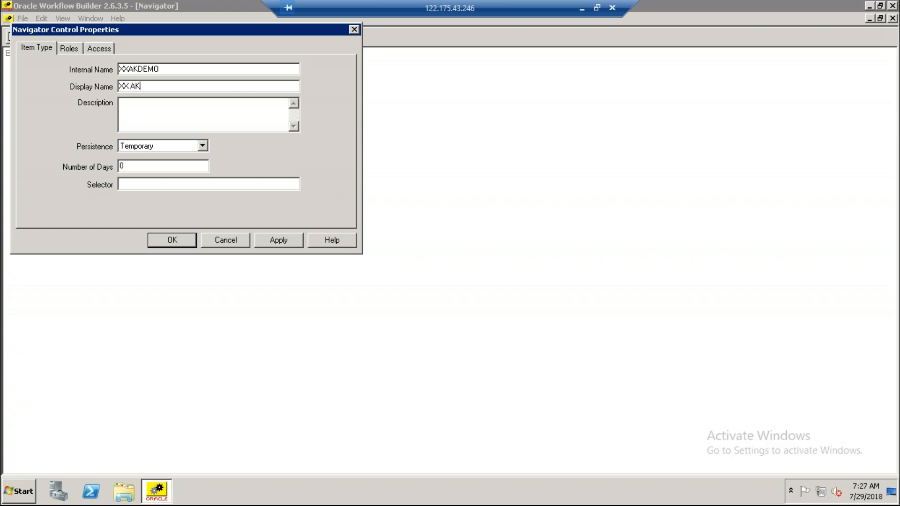
type(" Demo")
key("Tab")
left_click(283, 241)
left_click(166, 242)
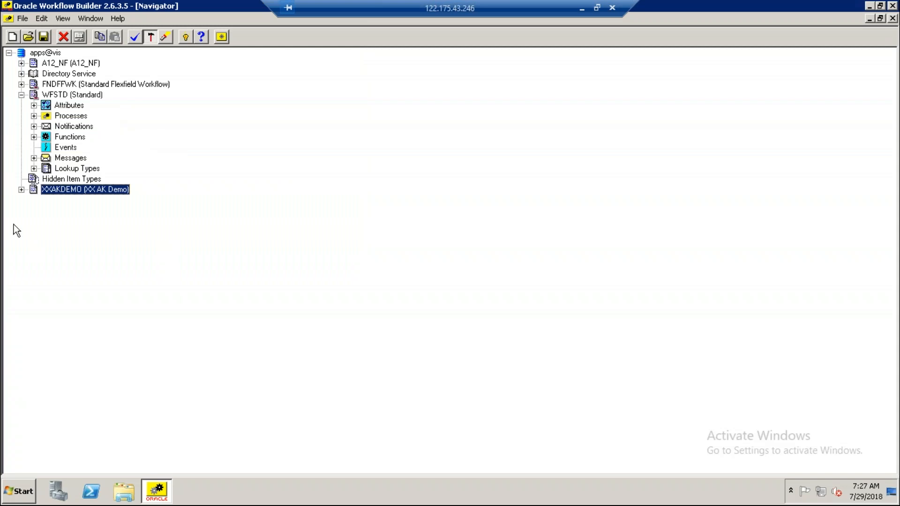
Expand the XXAKDEMO item type and save the definitions to the database despite the validation warnings.
left_click(18, 192)
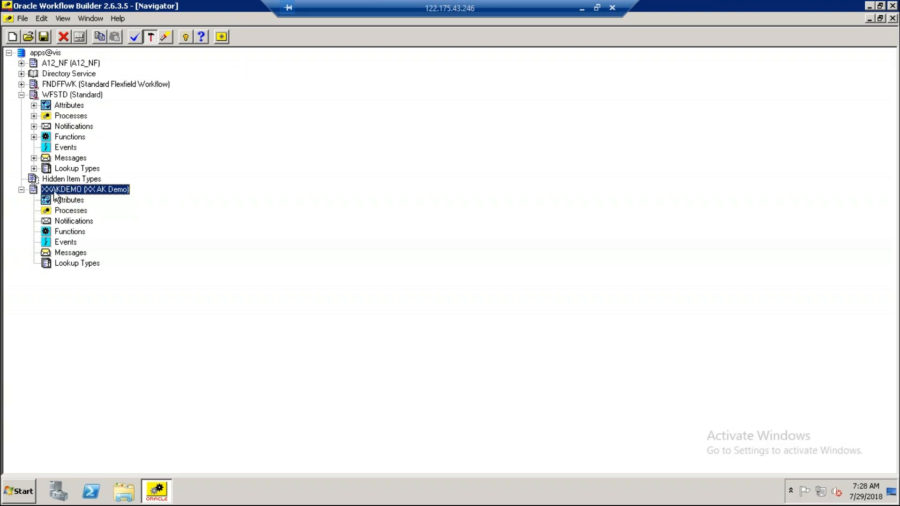
left_click(44, 38)
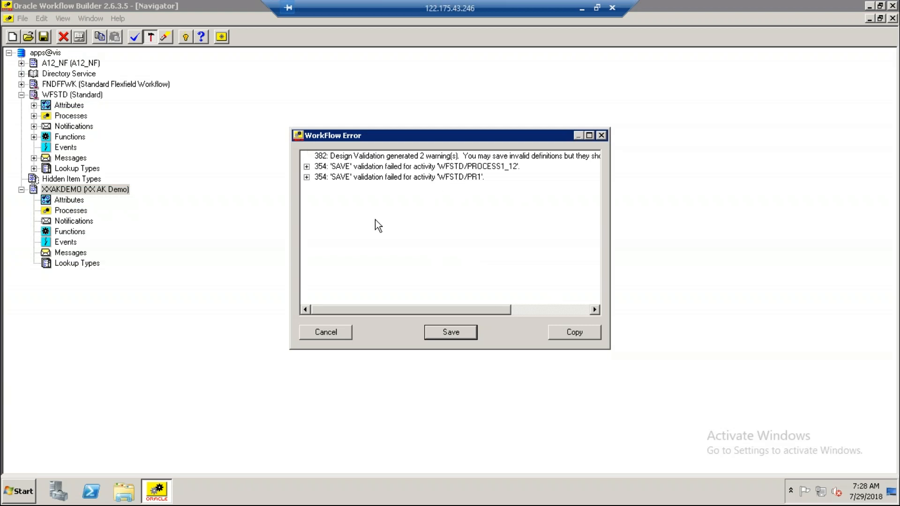
left_click(455, 335)
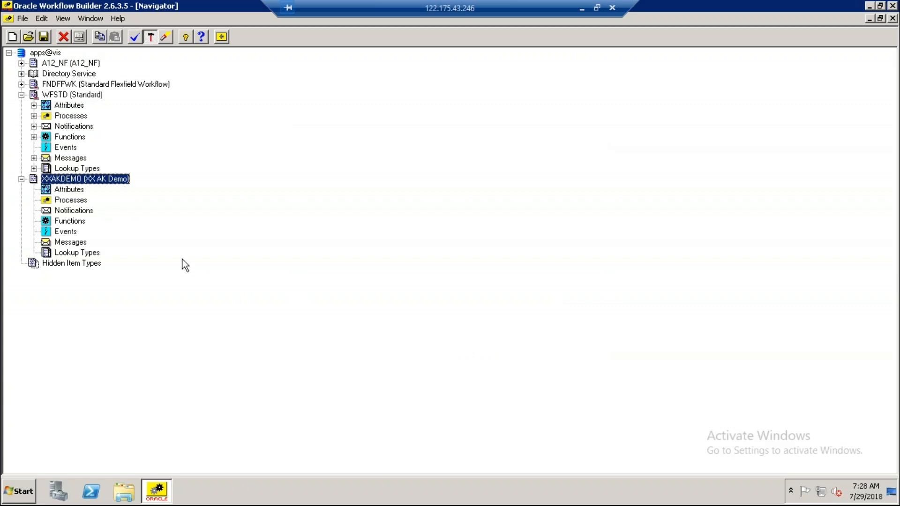
Begin saving the definitions to a file named XXAKDEMO and browse for its save location.
left_click(23, 19)
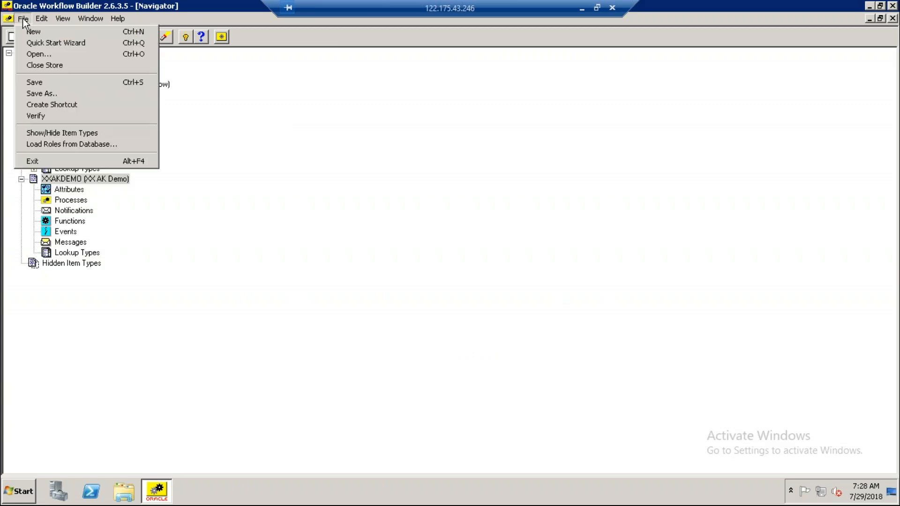
left_click(52, 96)
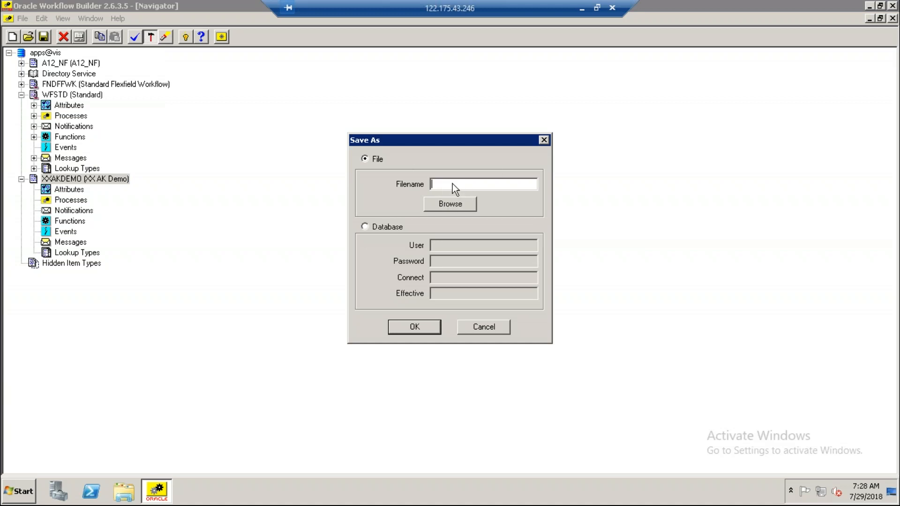
type("XX")
type("AK")
type("DEM")
key("BackSpace")
type("MO")
left_click(462, 206)
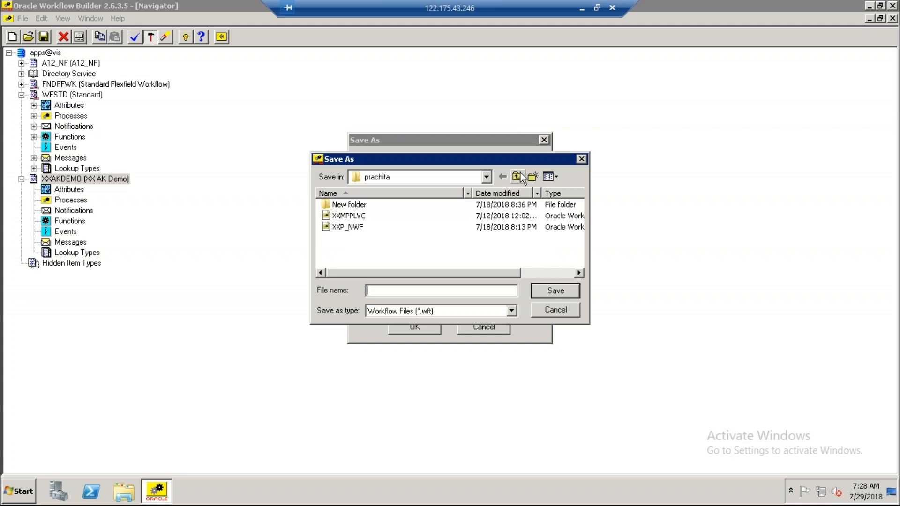
Create a new folder named AK on the Desktop and open it as the save location.
left_click(518, 177)
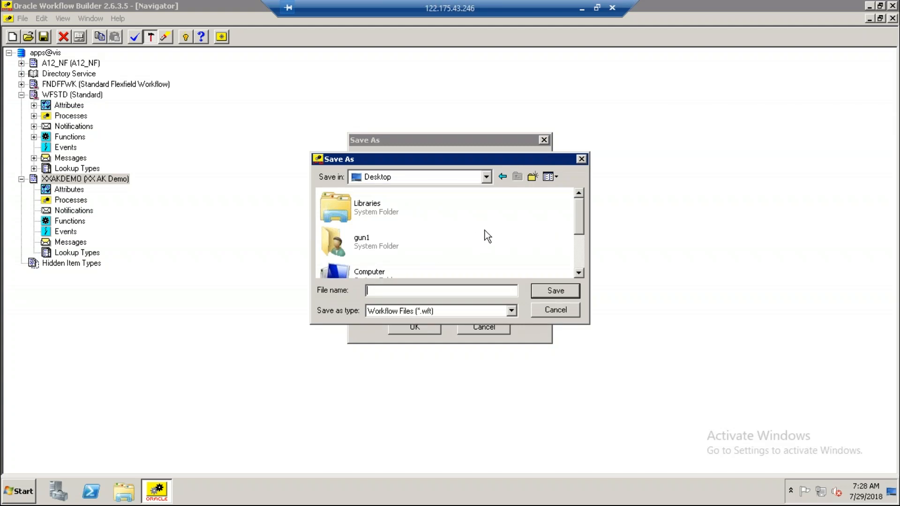
left_click(531, 177)
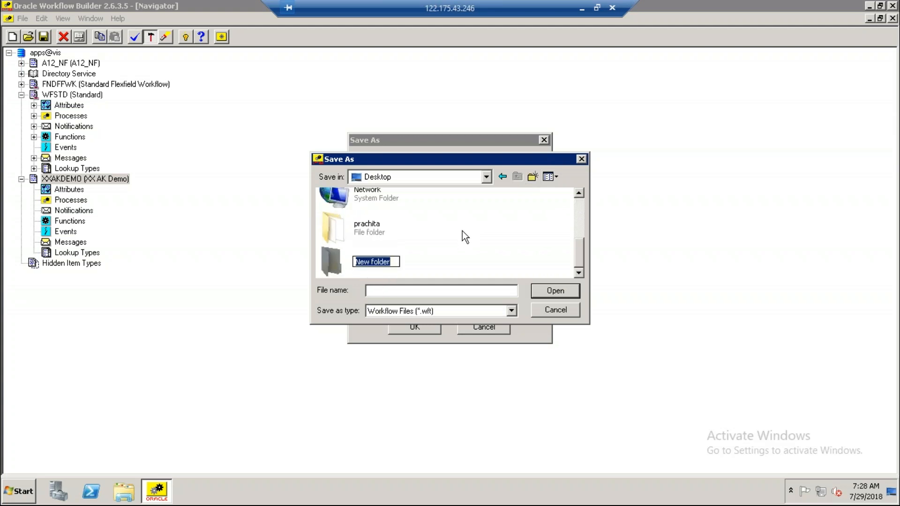
type("AK")
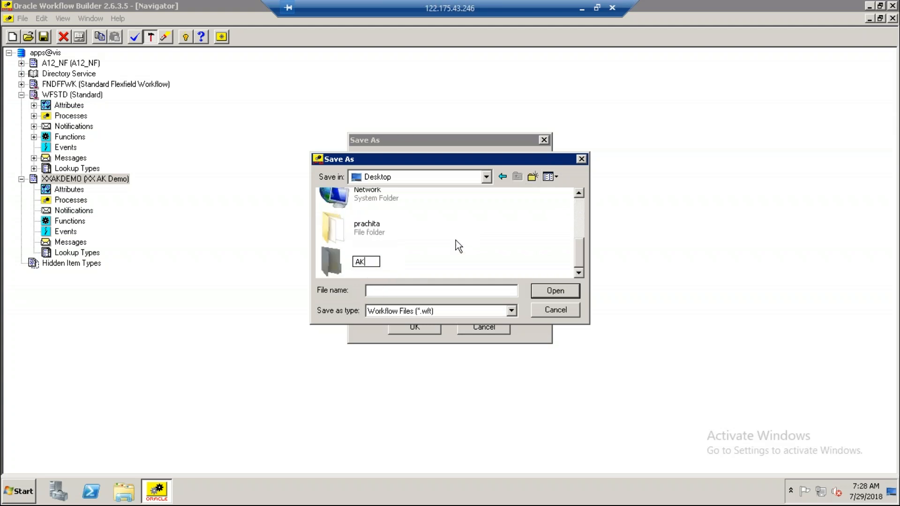
left_click(434, 259)
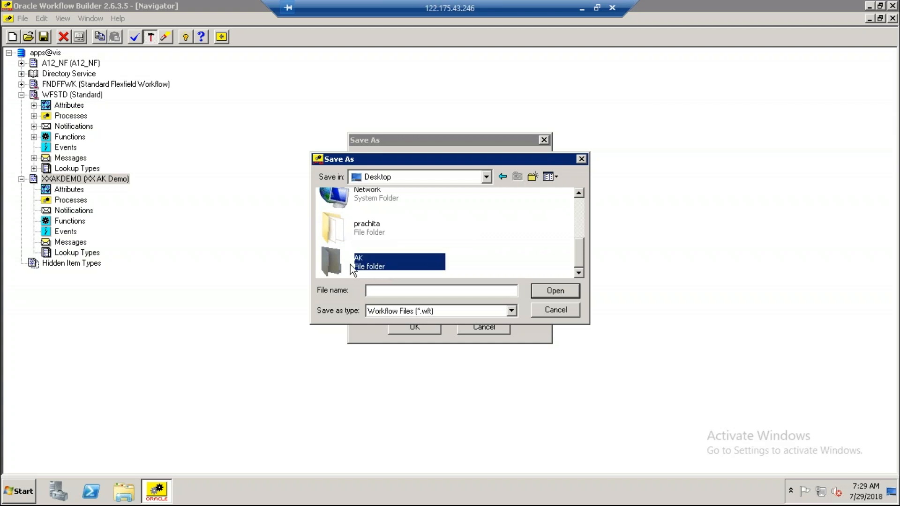
double_click(350, 264)
Save the definitions as workflow file XXAKDEMO in the AK folder, accepting the validation warnings.
left_click(392, 292)
type("XXAKDEMO")
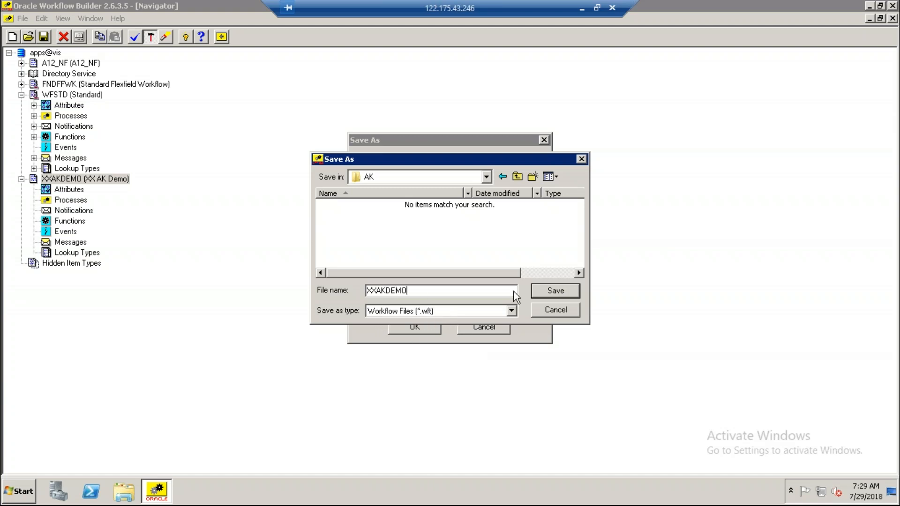
left_click(547, 295)
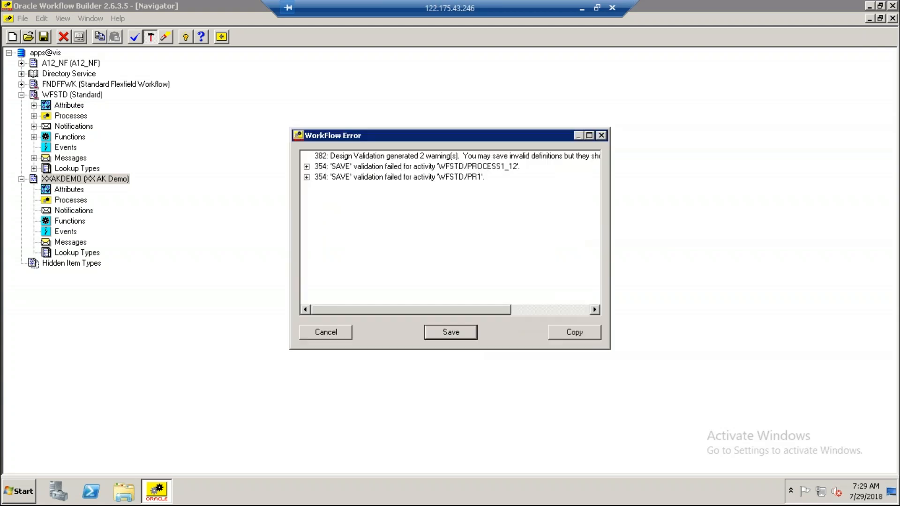
left_click(448, 331)
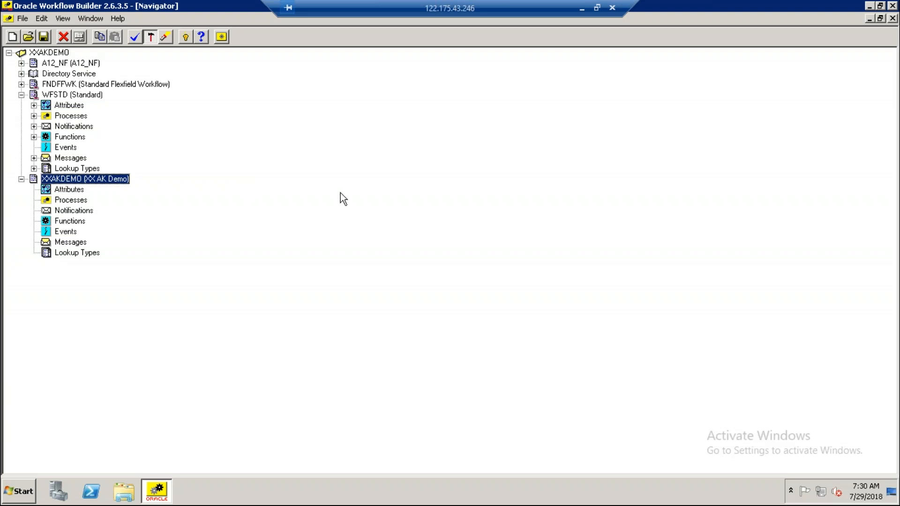
Close Workflow Builder, refresh the desktop and open the AK folder to check the saved file.
left_click(893, 5)
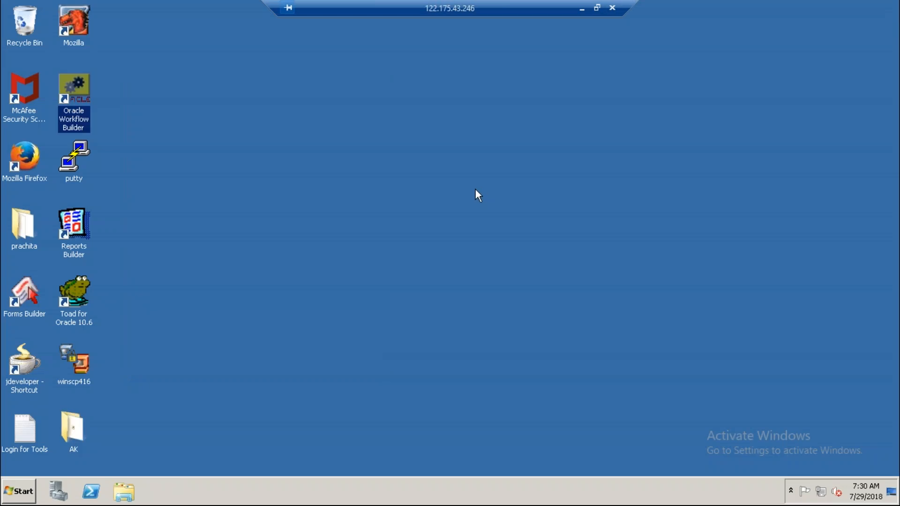
right_click(347, 194)
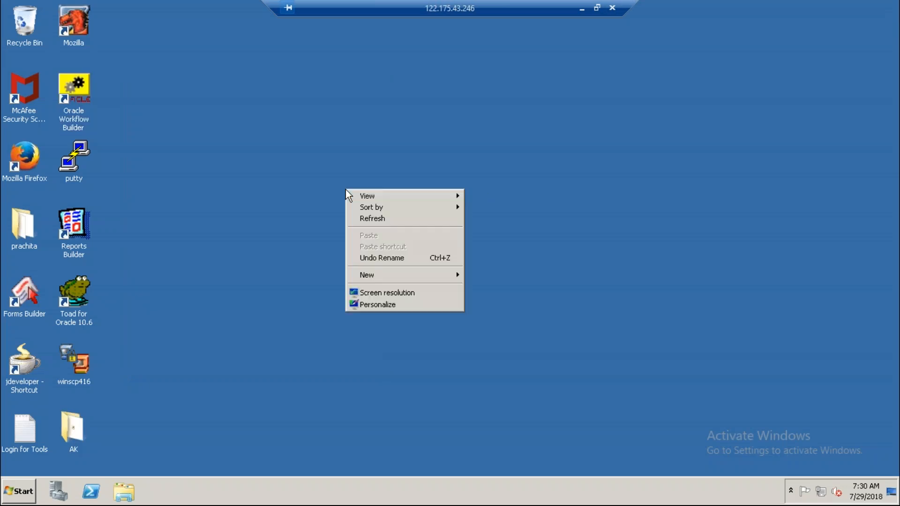
left_click(372, 219)
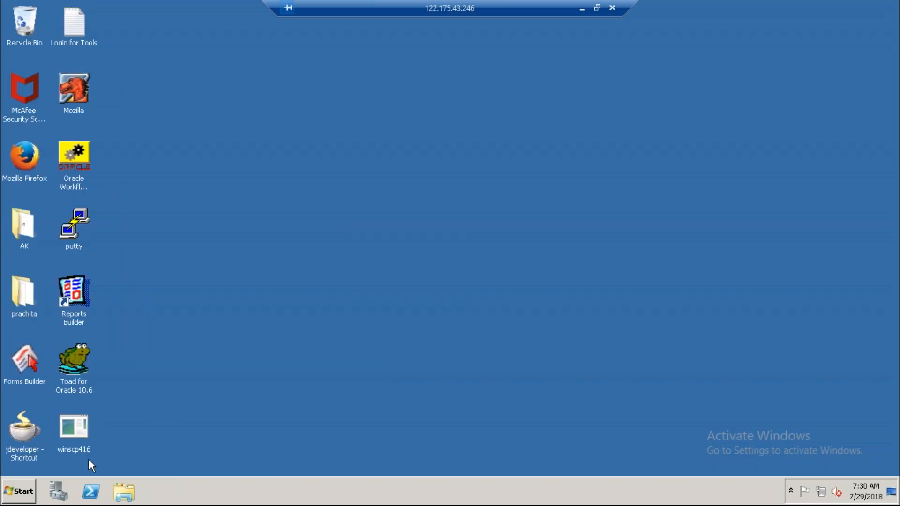
double_click(32, 235)
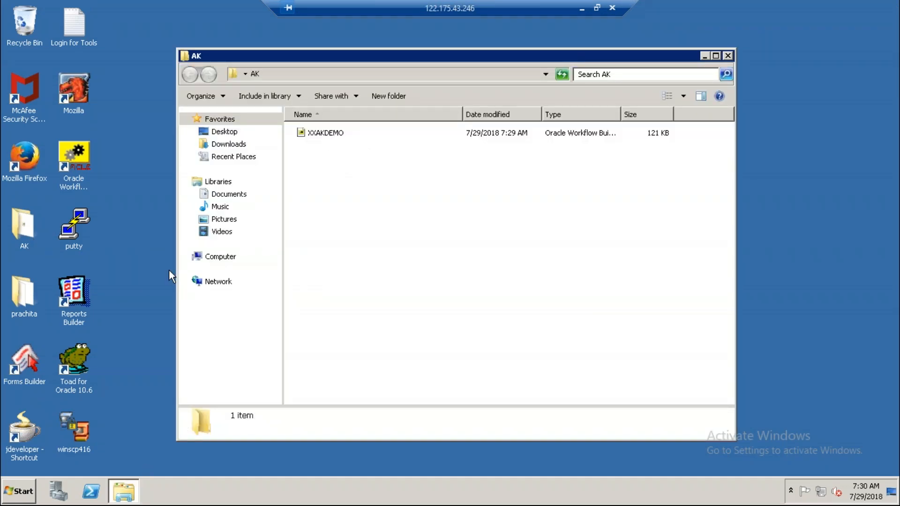
Relaunch Oracle Workflow Builder and open the XXAKDEMO workflow file from the AK folder.
double_click(80, 159)
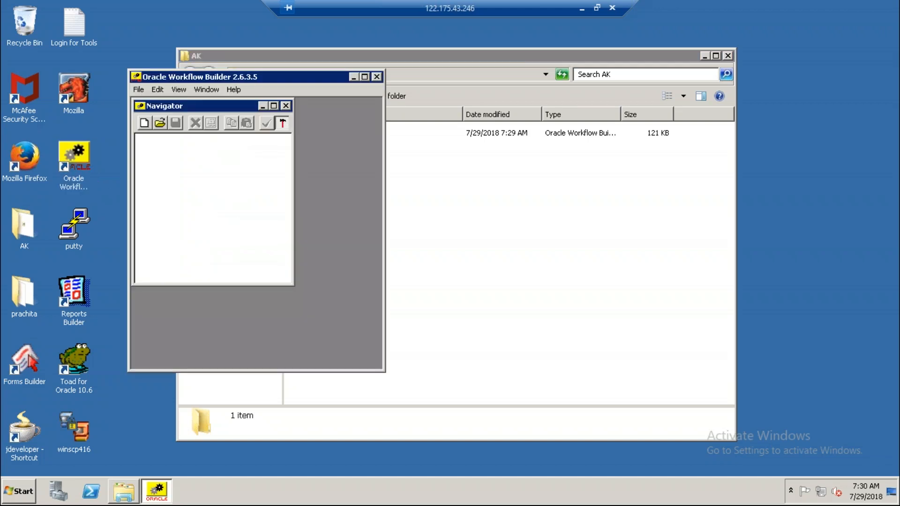
left_click(160, 123)
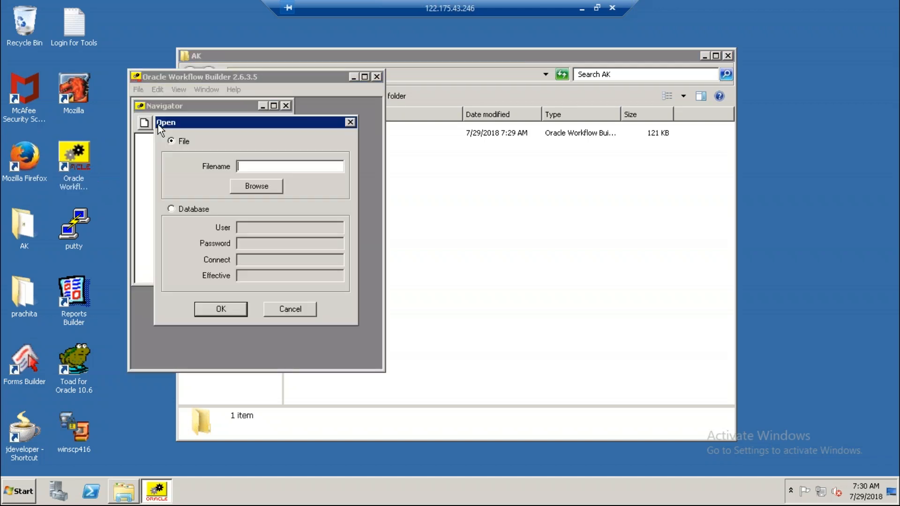
left_click(265, 185)
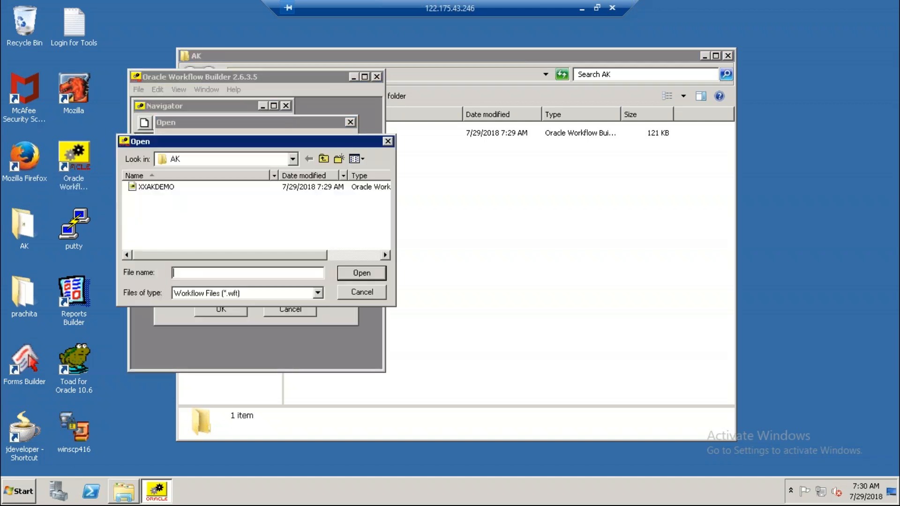
left_click(164, 189)
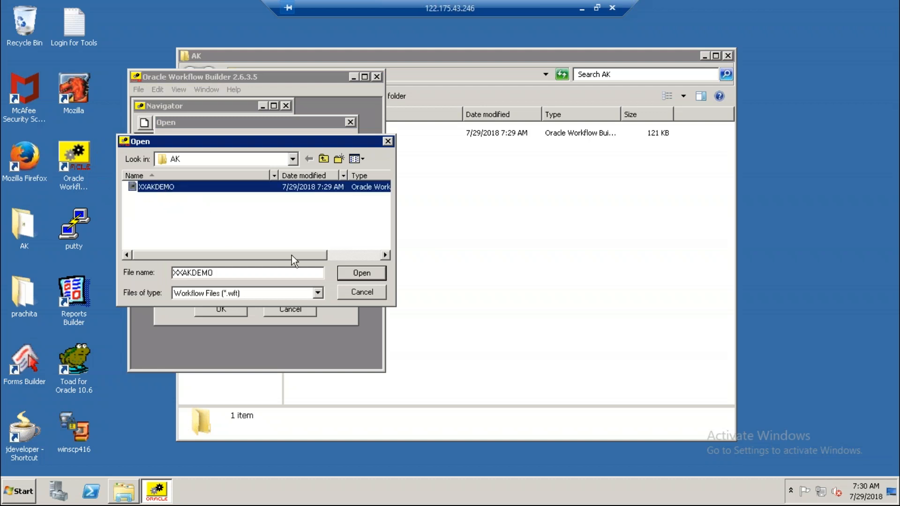
left_click(361, 273)
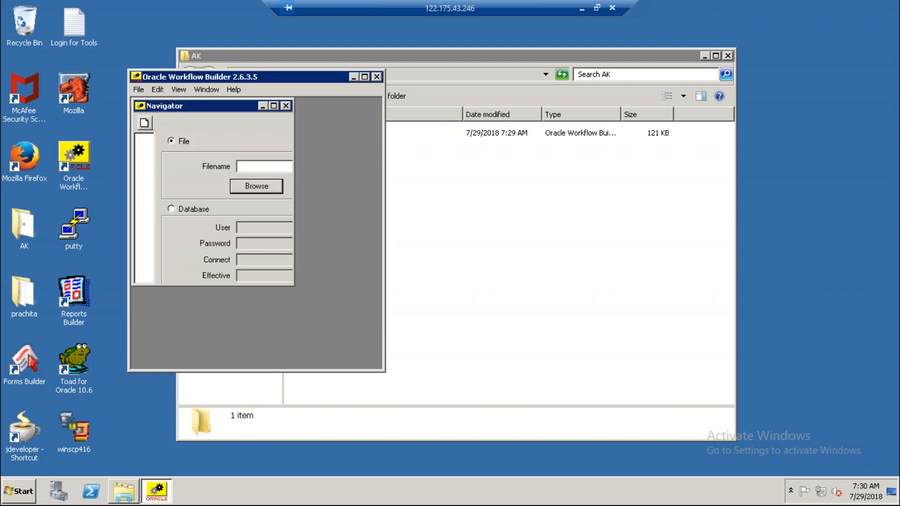
key("Return")
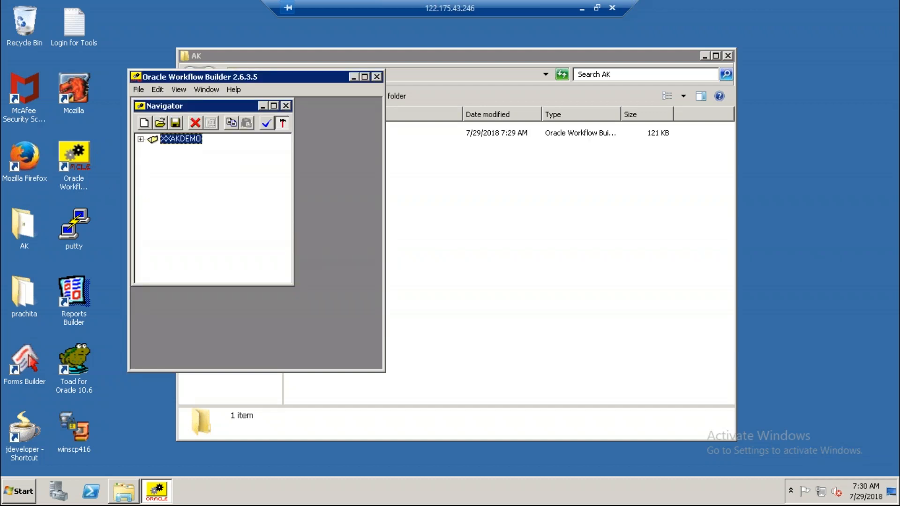
Maximize the application and Navigator windows, and expand the XXAKDEMO file and its XXAKDEMO item type.
left_click(364, 77)
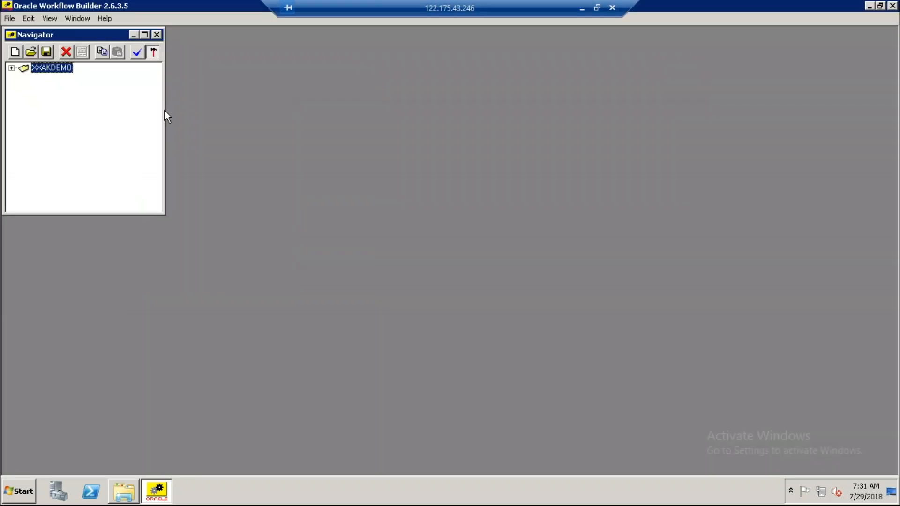
left_click(11, 68)
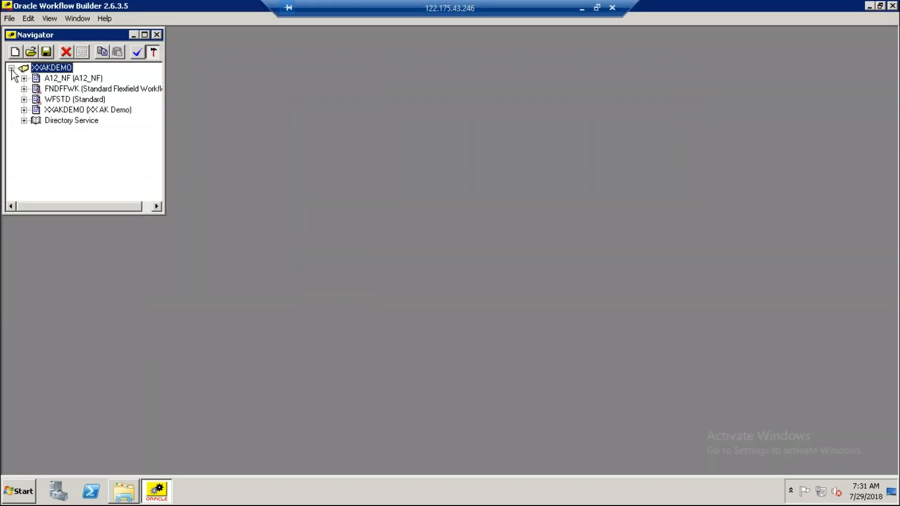
left_click(144, 34)
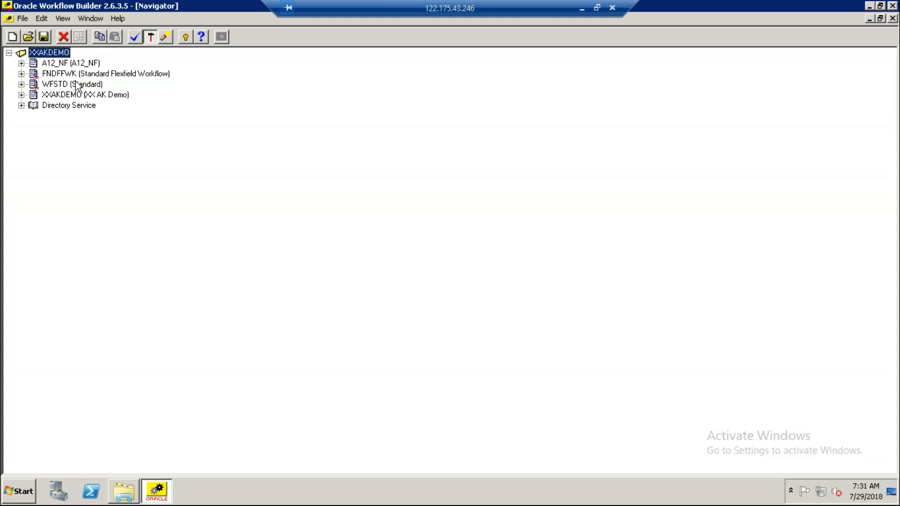
left_click(21, 95)
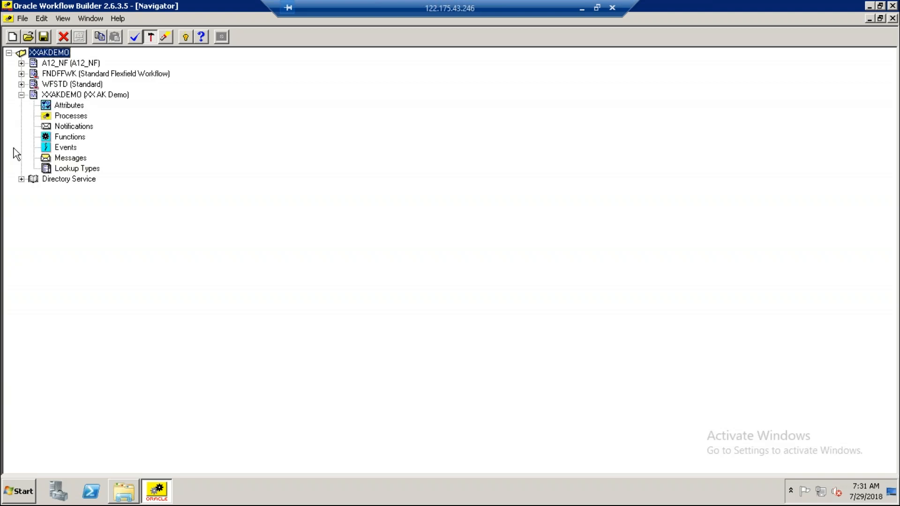
Create a new process under the XXAKDEMO item type with the internal name XXAKPROCESS.
double_click(46, 117)
left_click(184, 66)
type("XX")
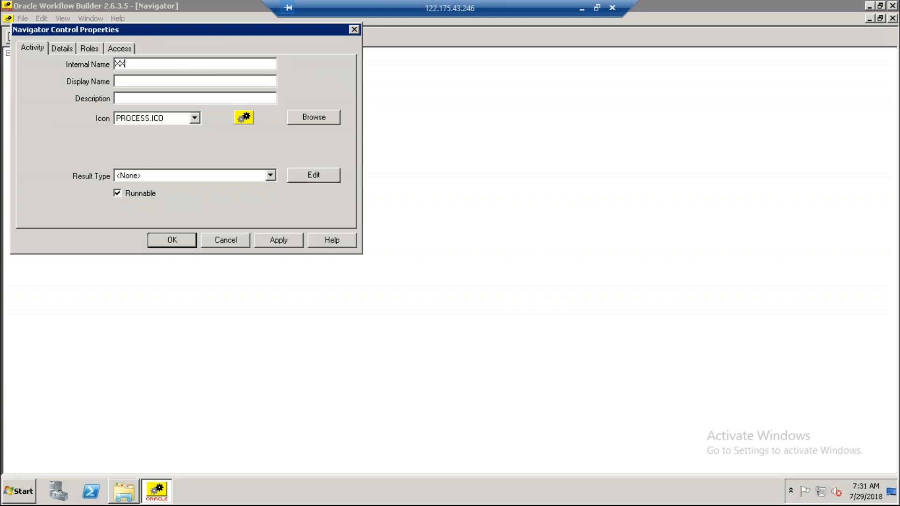
type("AKPROC")
left_click_drag(171, 63, 78, 60)
key("BackSpace")
type("XXAKPROCESS")
Copy the internal name XXAKPROCESS into the process's display name, then apply and accept the properties.
left_click_drag(168, 64, 73, 55)
key("ctrl+c")
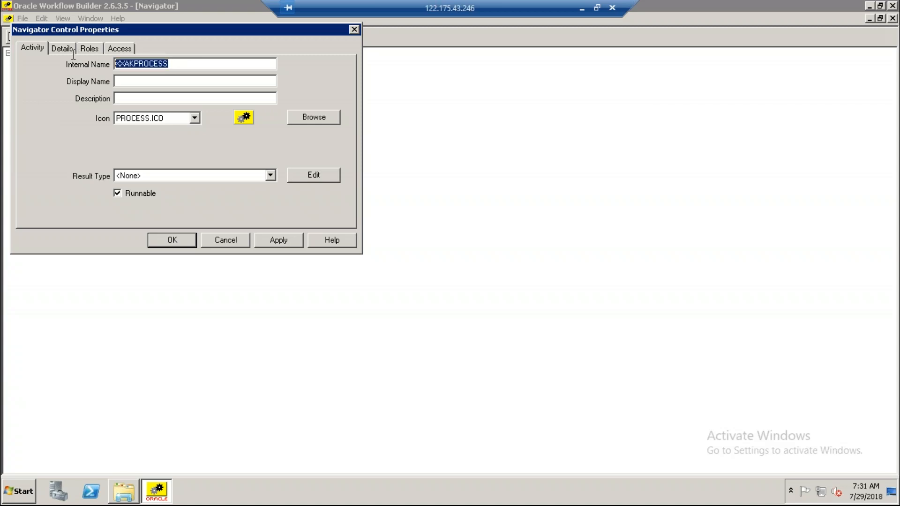
left_click(125, 82)
key("ctrl+v")
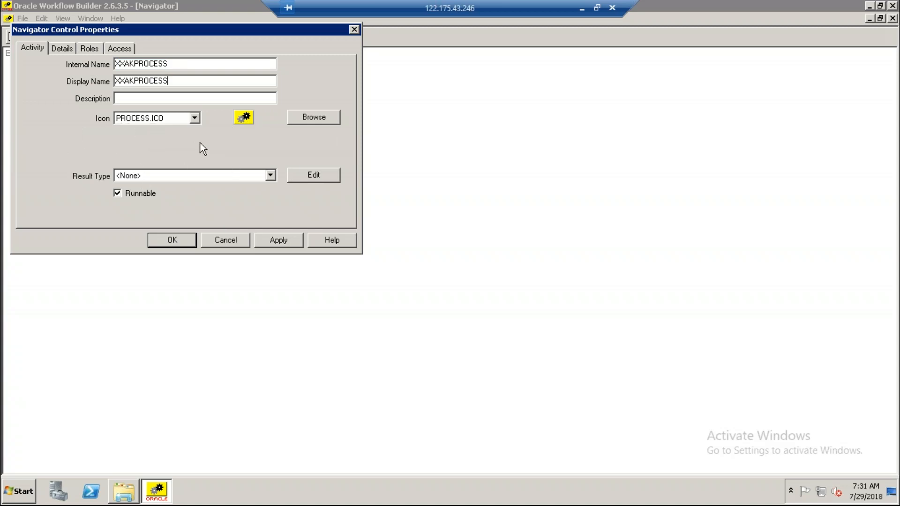
left_click(279, 241)
left_click(164, 240)
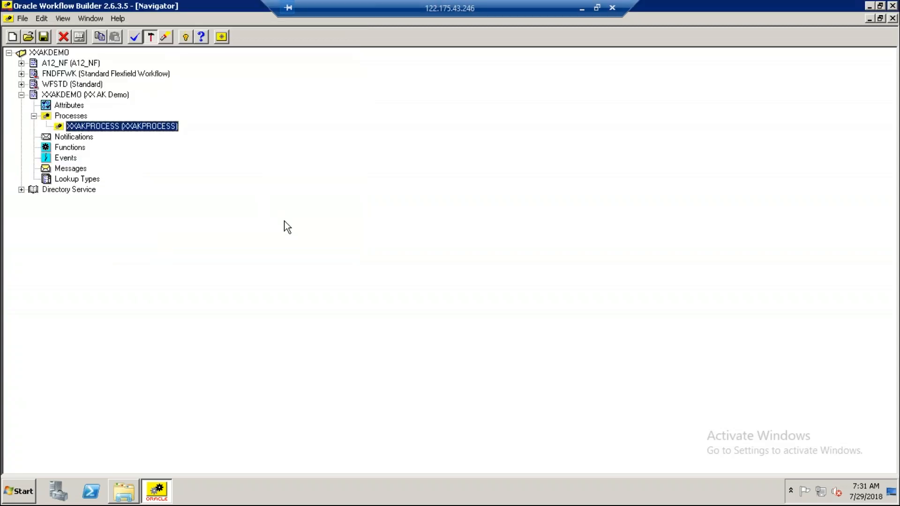
Open the XXAKPROCESS diagram and add a new function with its item type set to Standard.
double_click(61, 130)
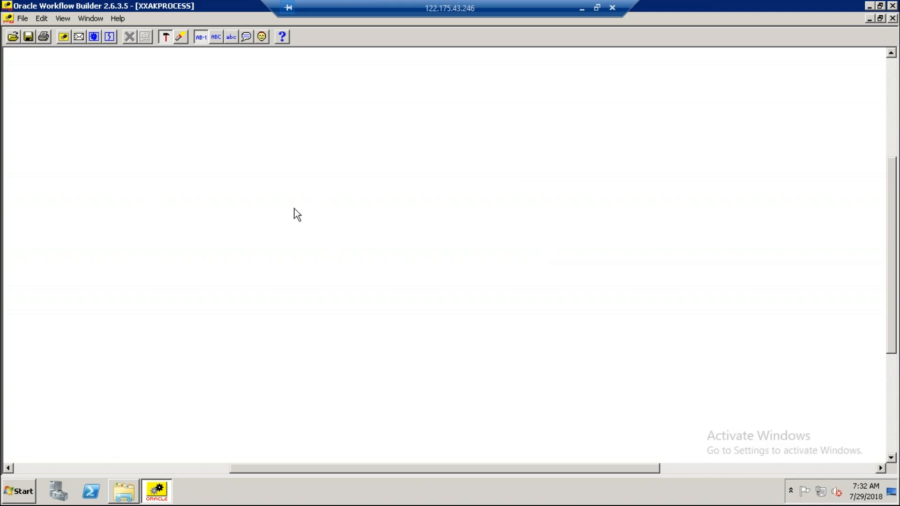
right_click(294, 209)
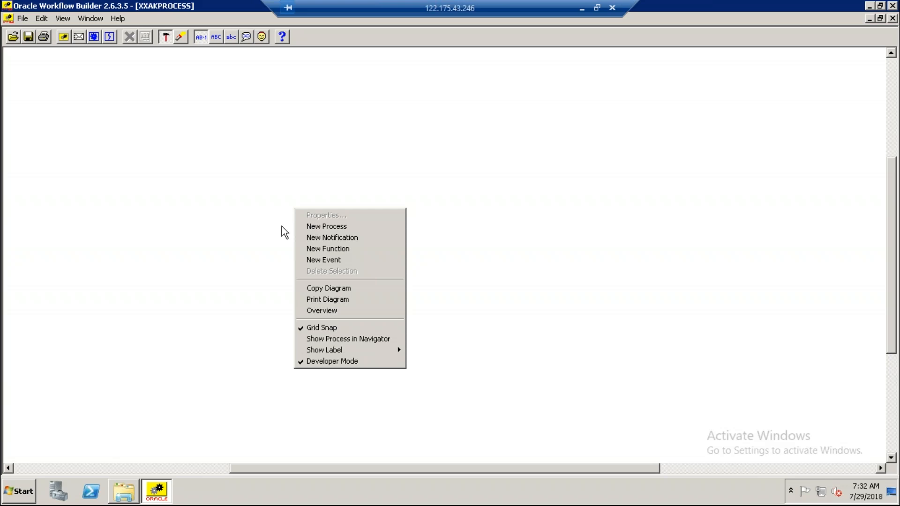
left_click(319, 252)
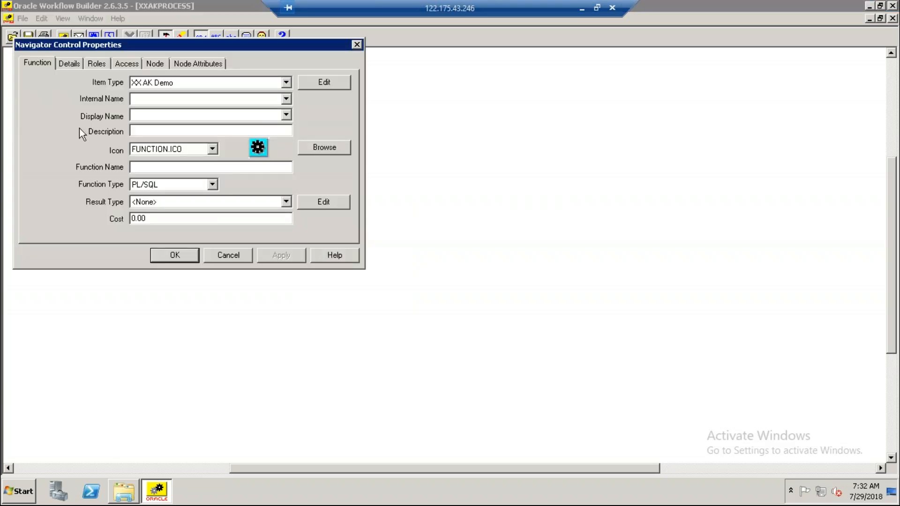
left_click(286, 83)
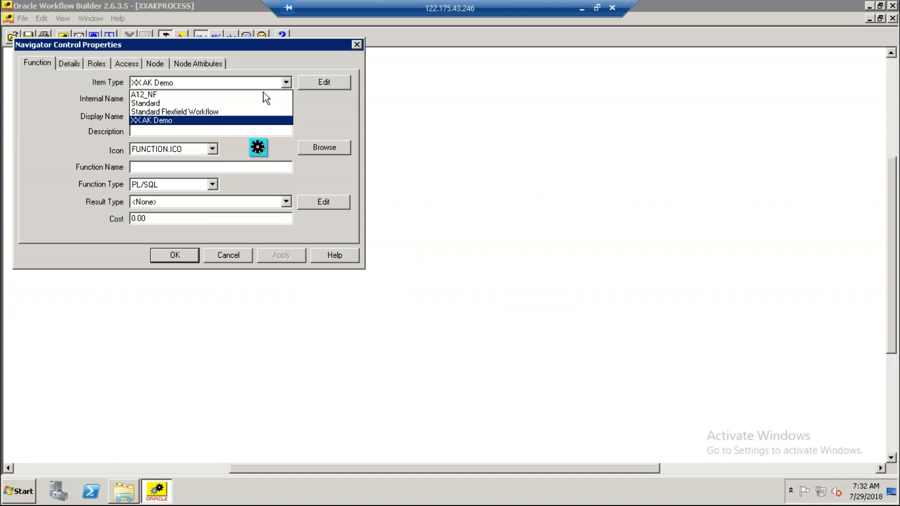
left_click(200, 103)
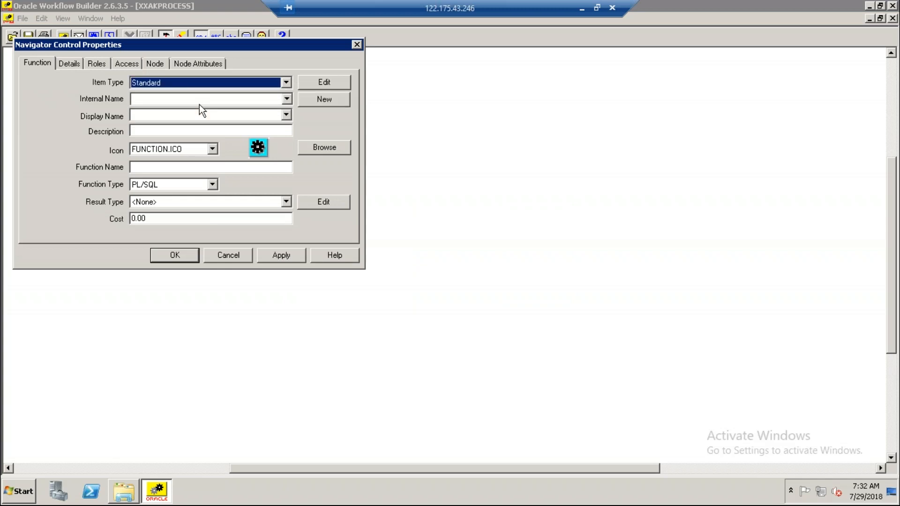
Set the new function's internal name to START, apply and accept it, and place its node near the diagram's left side.
left_click(289, 102)
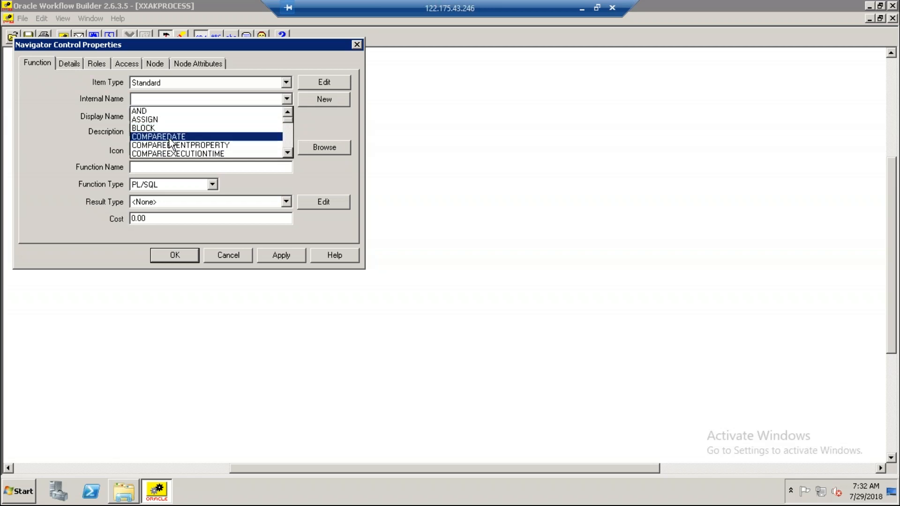
key("s")
key("s")
key("s")
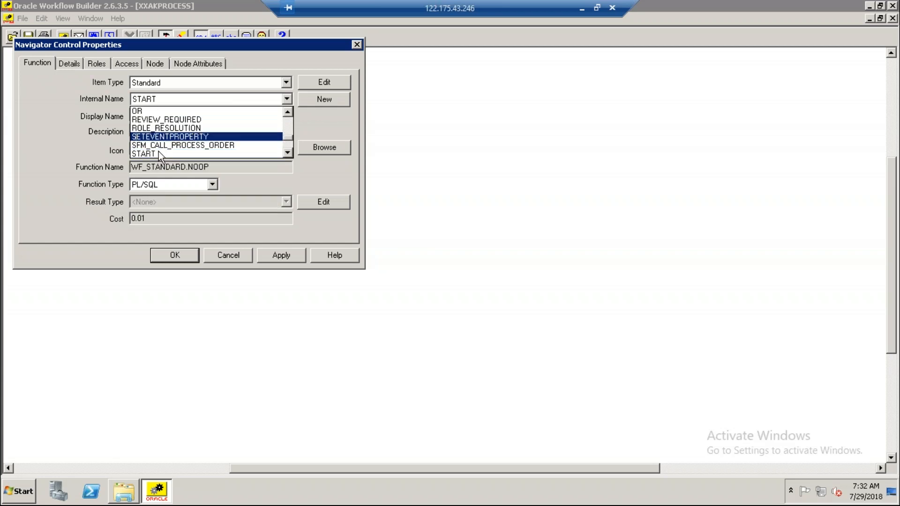
left_click(156, 154)
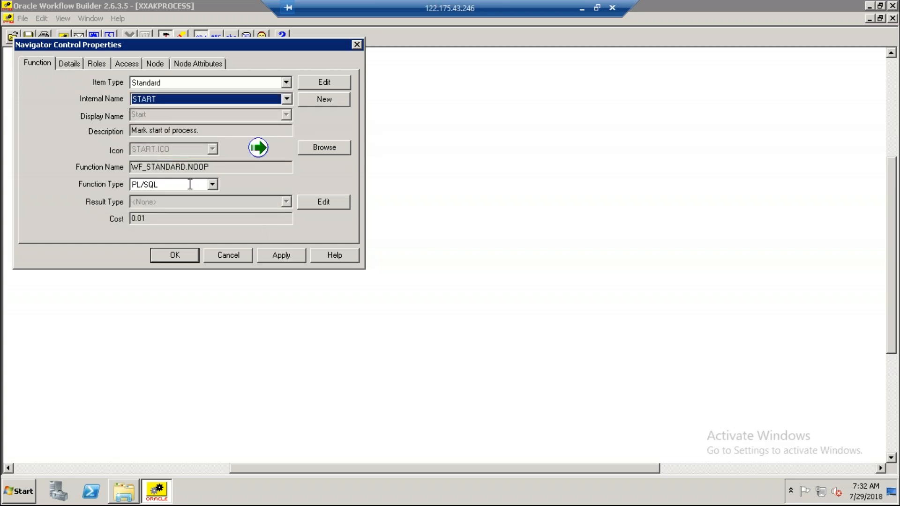
left_click(280, 258)
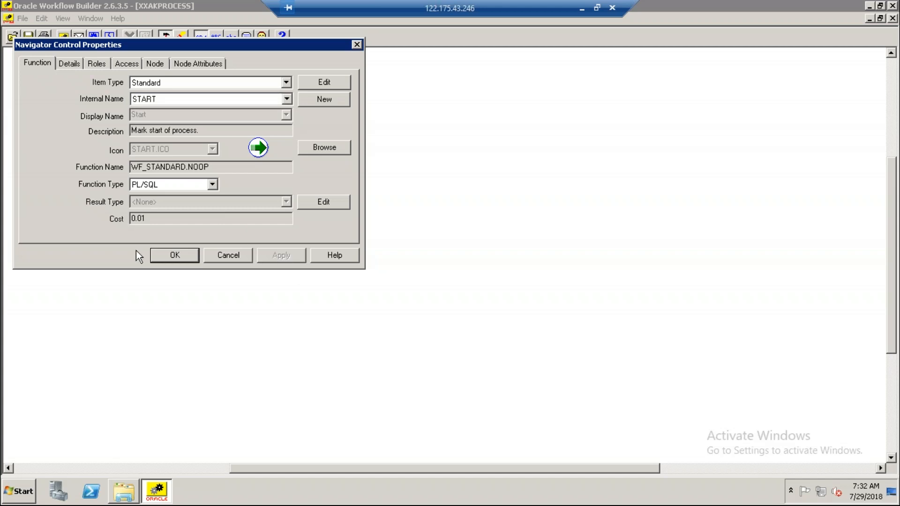
left_click(175, 255)
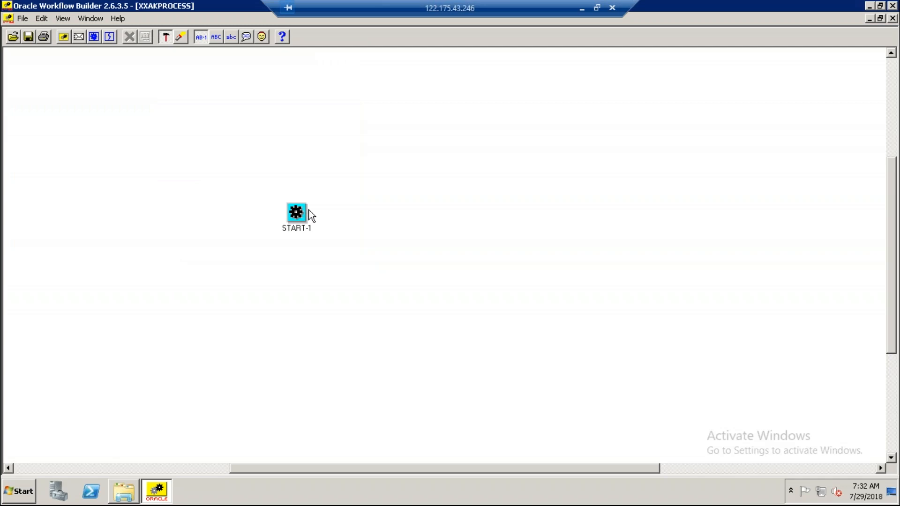
left_click_drag(299, 214, 97, 175)
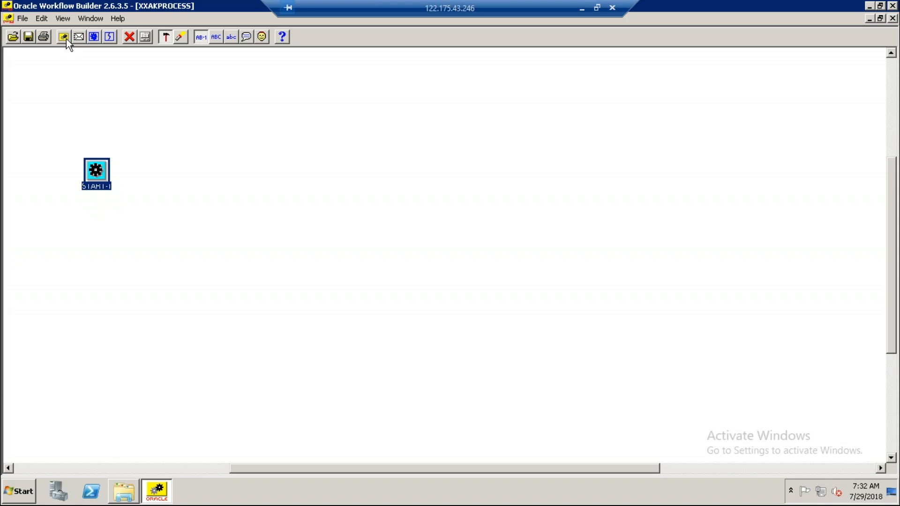
Add a second function with item type Standard and internal name END, and position it level with the START node on its right.
left_click(95, 37)
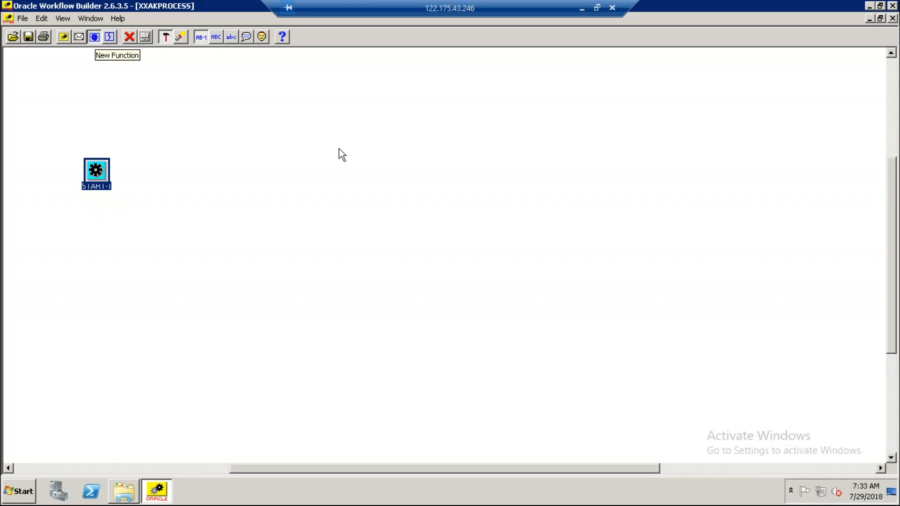
left_click(344, 163)
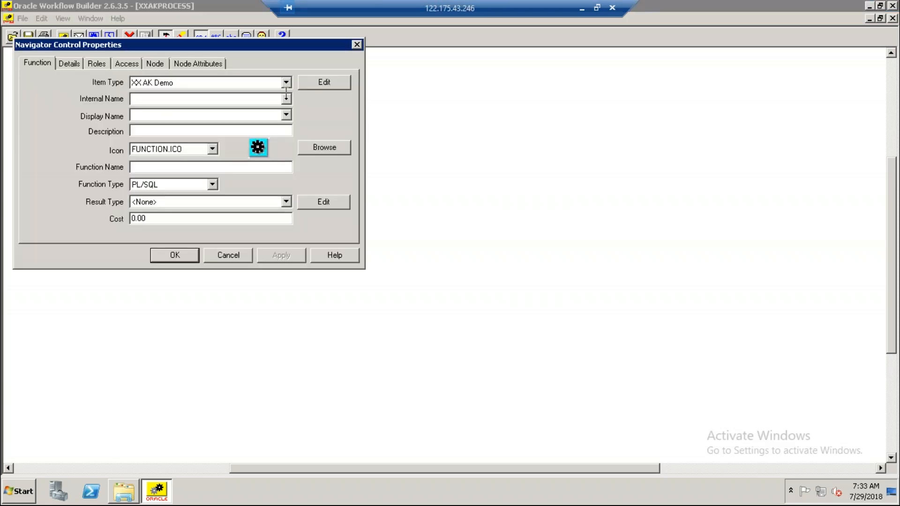
left_click(286, 82)
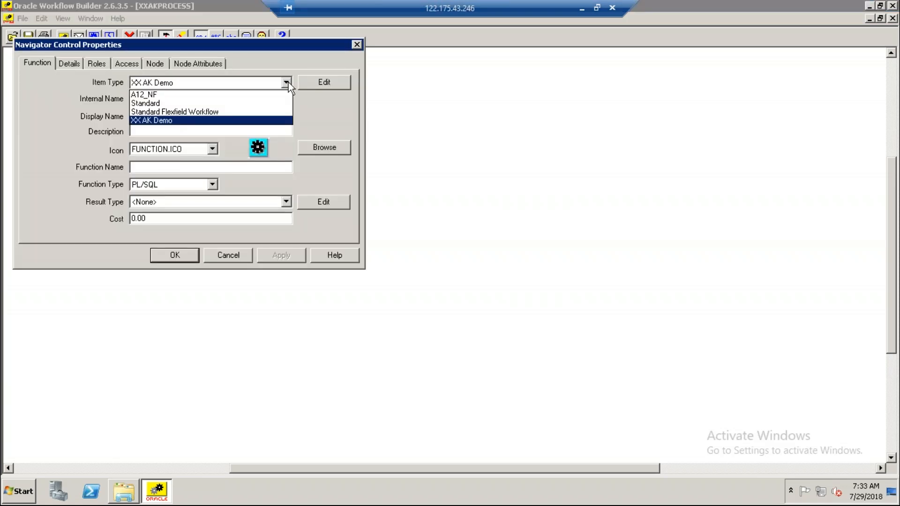
left_click(168, 103)
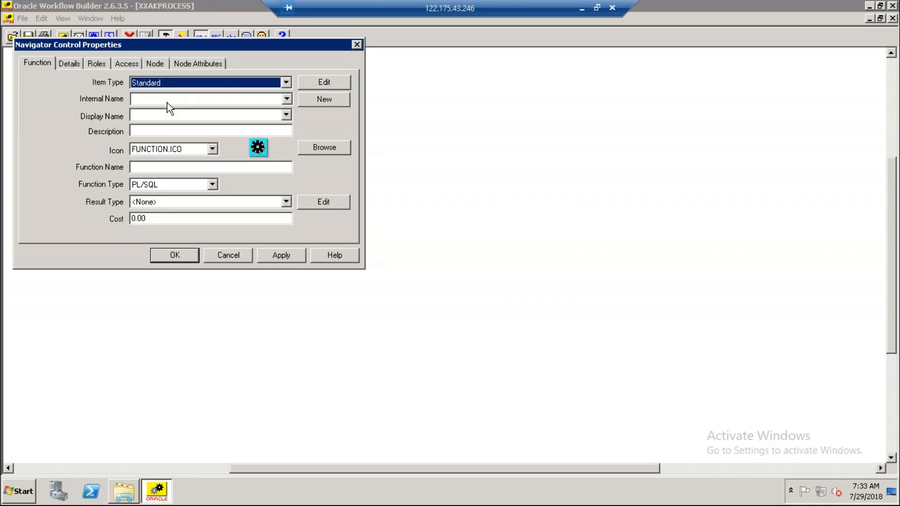
left_click(167, 102)
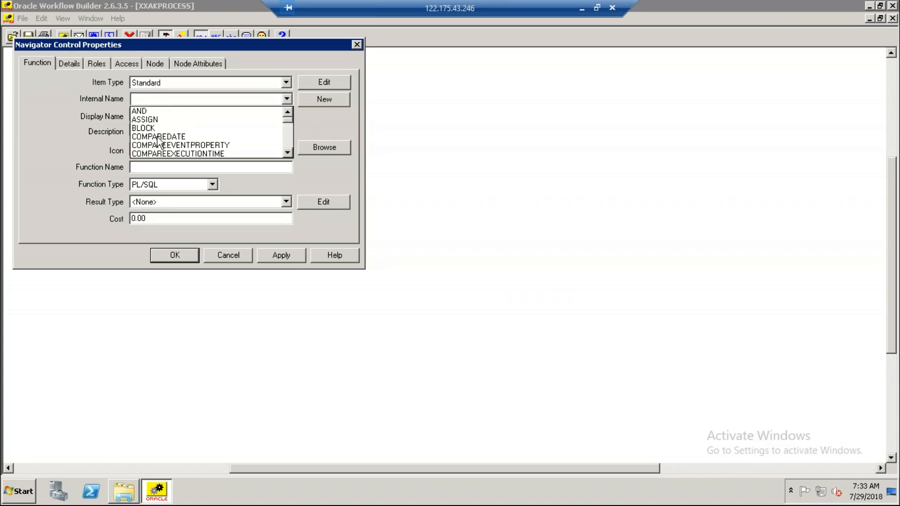
key("e")
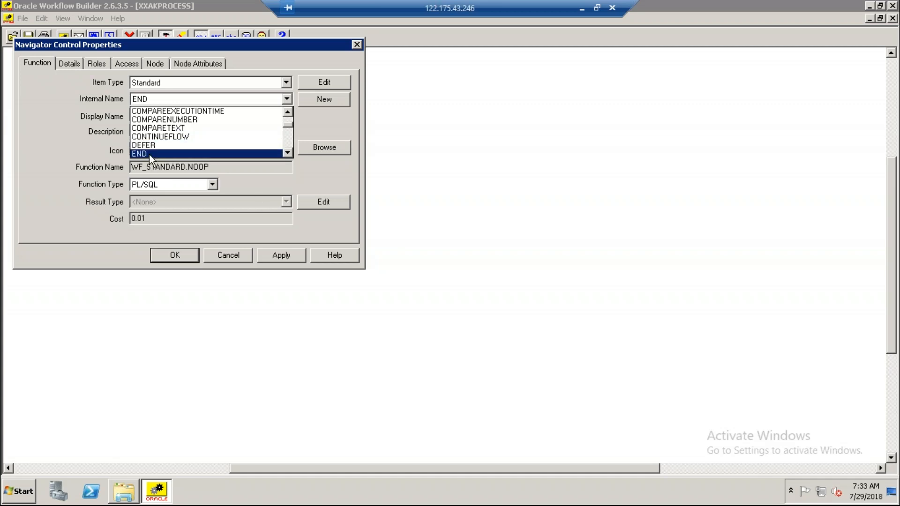
left_click(149, 153)
left_click(284, 256)
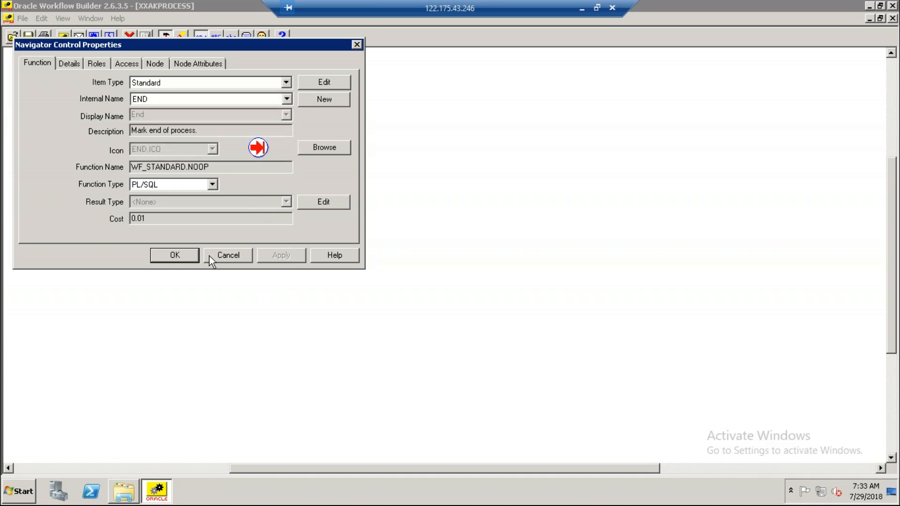
left_click(180, 253)
left_click_drag(357, 159, 372, 178)
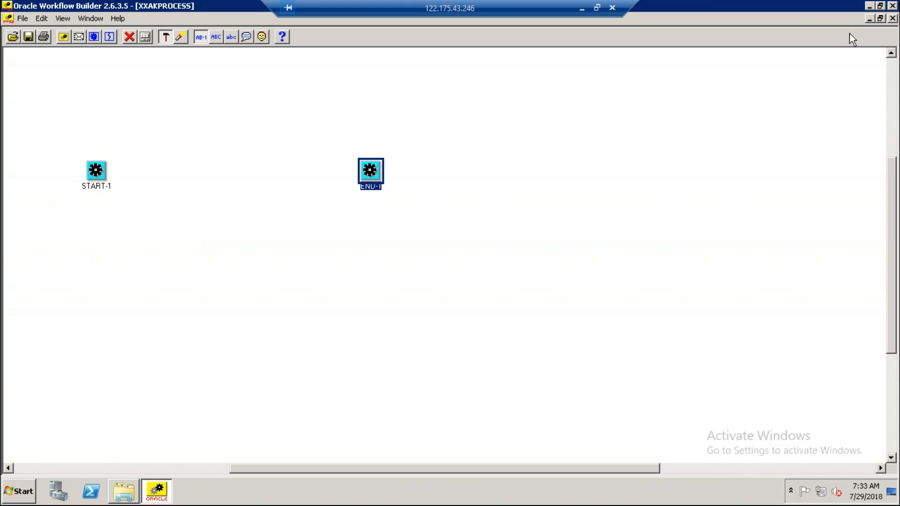
left_click(542, 124)
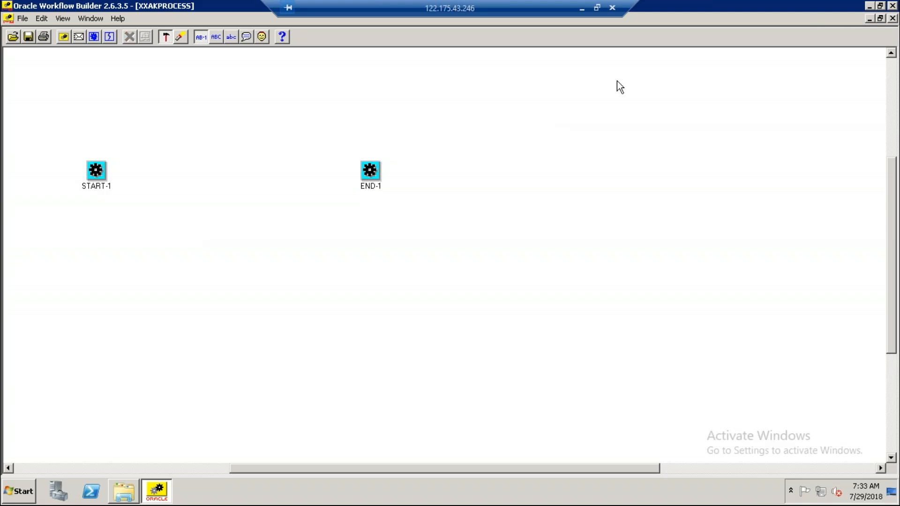
Close the XXAKPROCESS diagram, maximize the Navigator window, and collapse the Functions branch of the Standard item type.
left_click(892, 18)
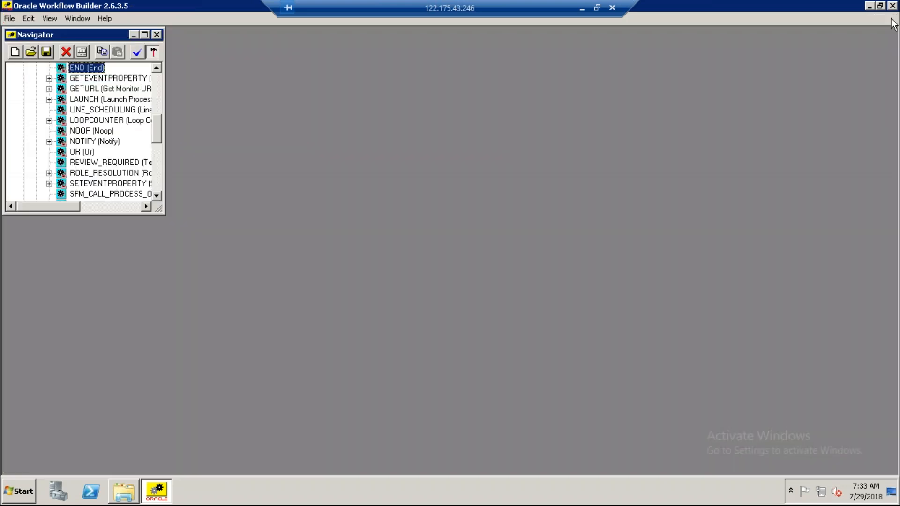
left_click(145, 34)
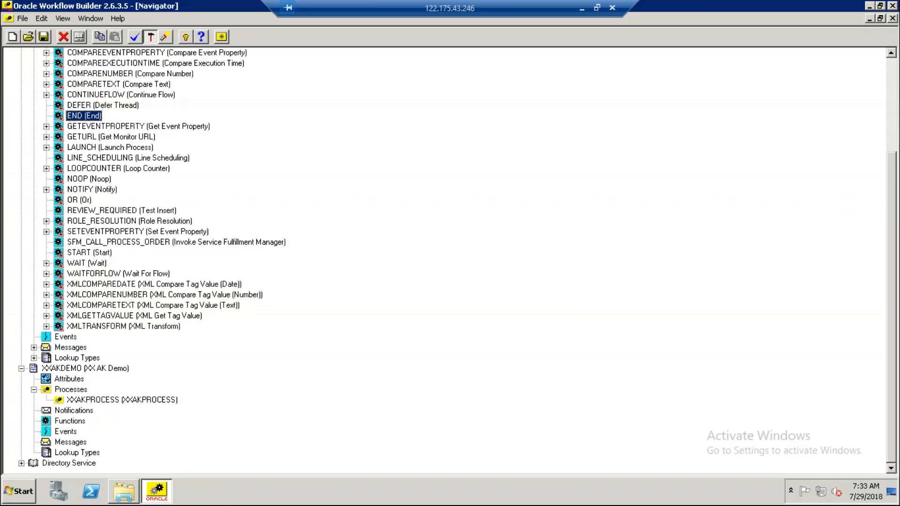
left_click_drag(896, 209, 896, 114)
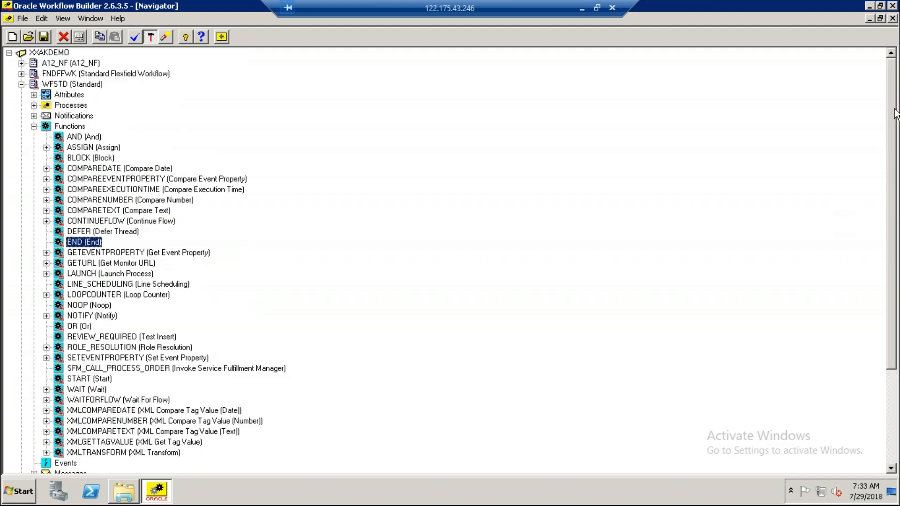
left_click(34, 127)
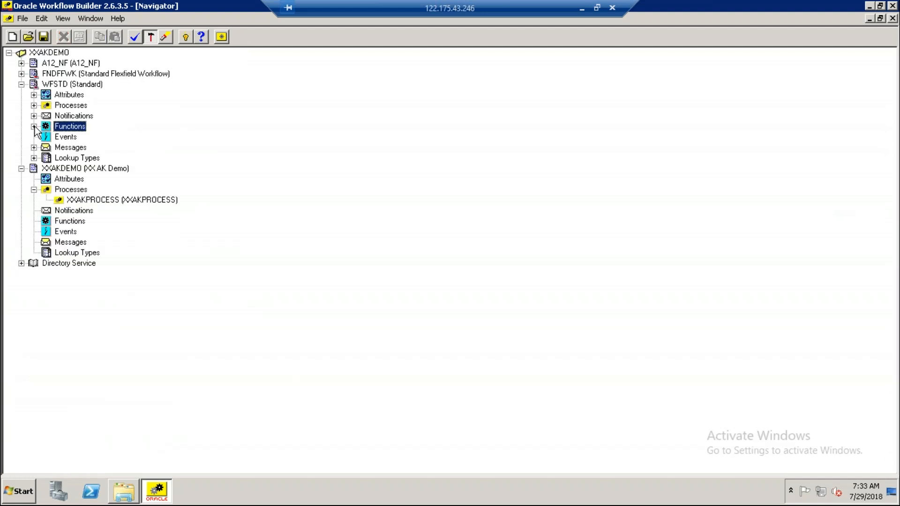
Create a new message under the XXAKDEMO item type with the internal name XXAKMSG.
left_click(70, 211)
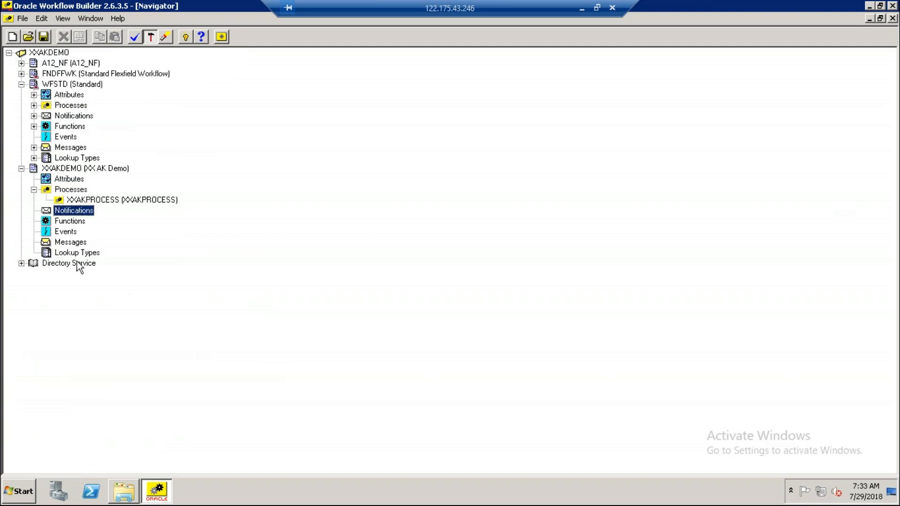
left_click(57, 244)
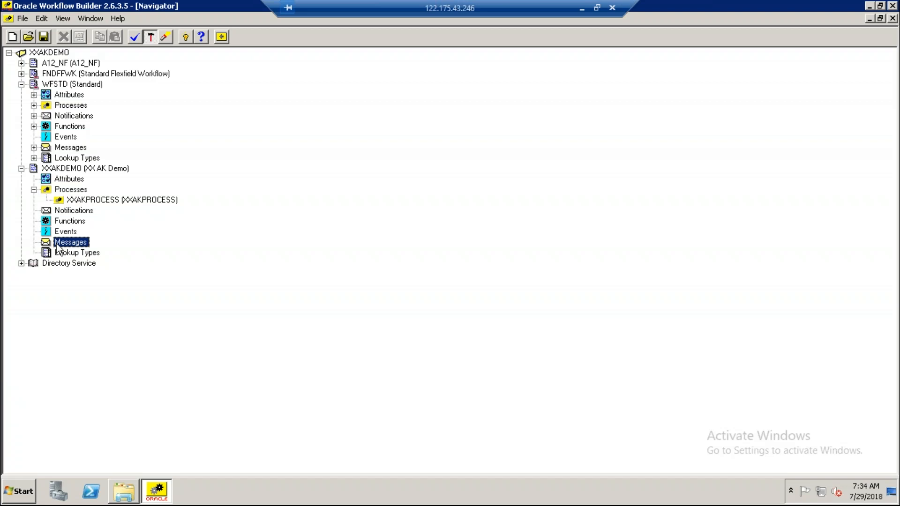
double_click(49, 243)
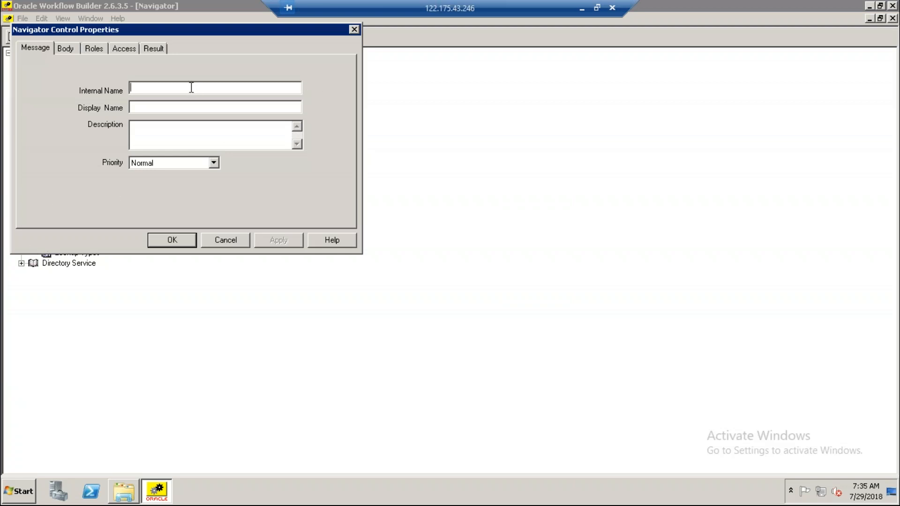
type("XXAKMSG")
Copy the internal name XXAKMSG into the message's display name and description, and accept the properties.
double_click(132, 87)
key("ctrl+c")
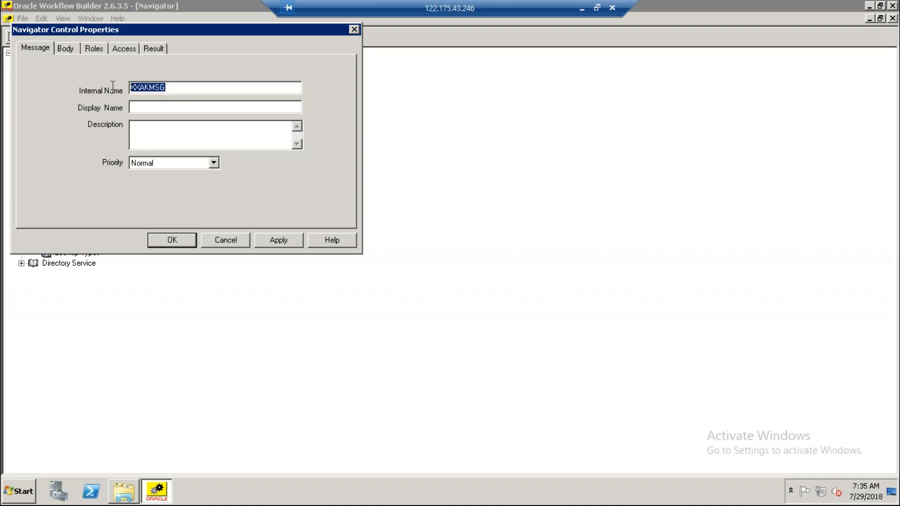
left_click(146, 109)
key("ctrl+v")
left_click(148, 133)
key("ctrl+v")
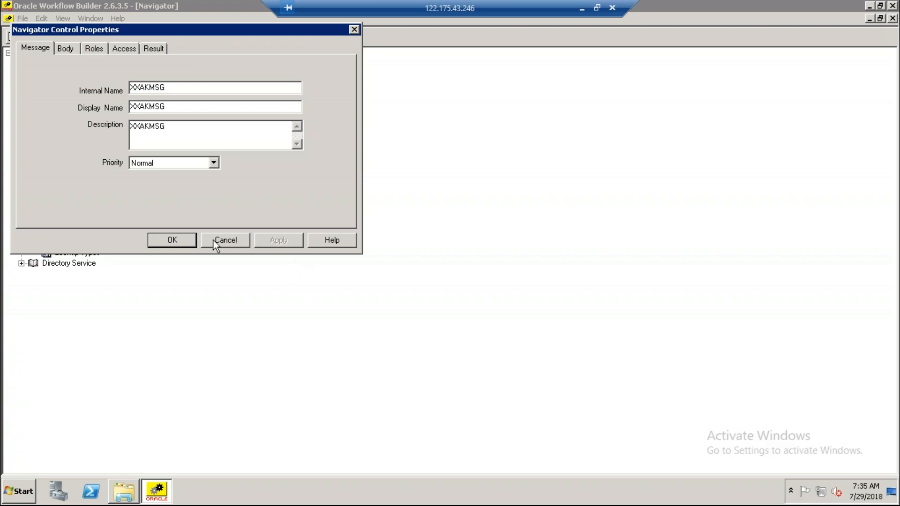
left_click(163, 245)
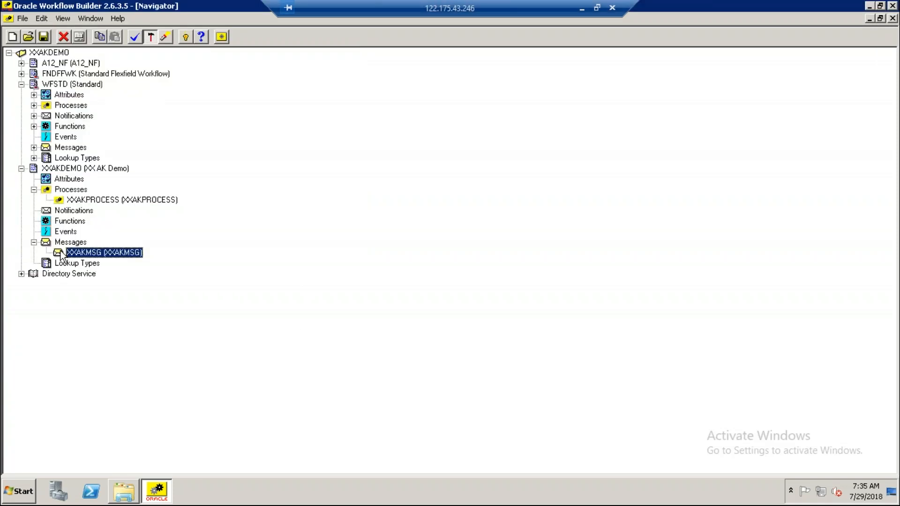
Open the body properties of the XXAKMSG message and extend its subject to "XXAKMSG from ADMIN".
double_click(59, 252)
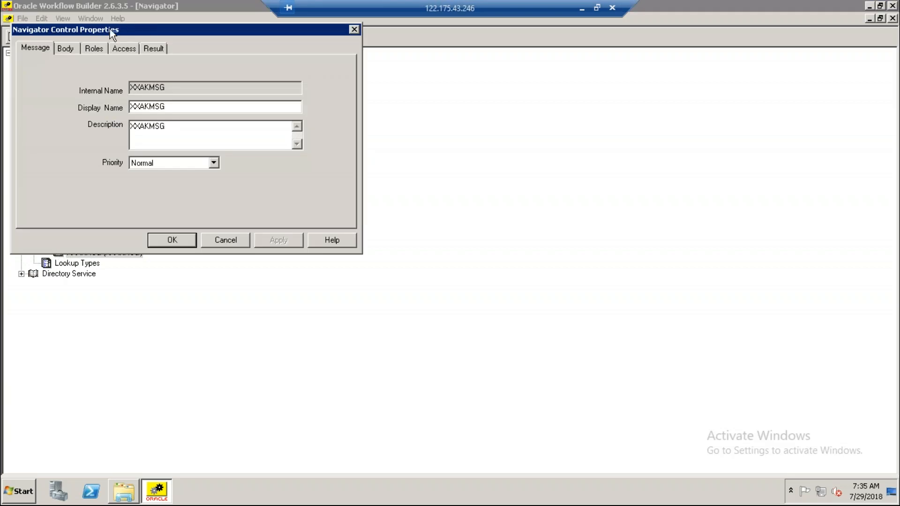
left_click(68, 47)
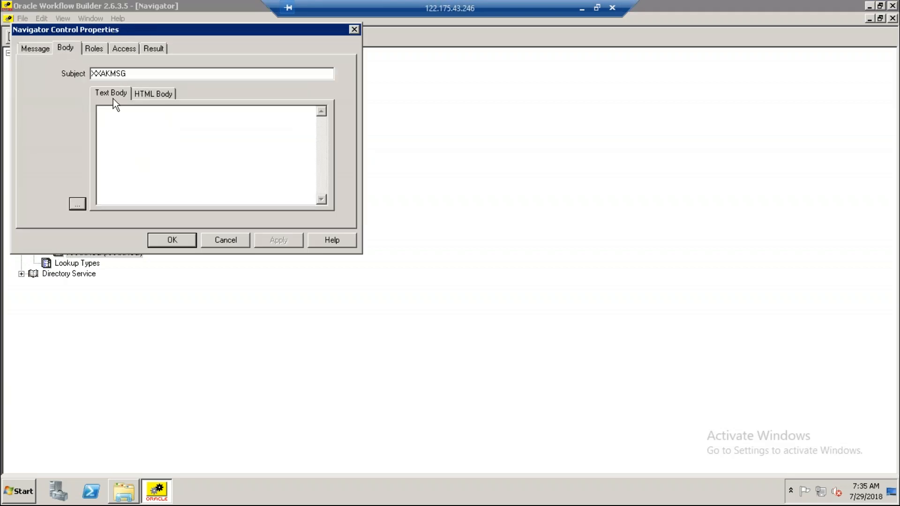
type("from ")
type("ADMIN")
type("Hi")
type(" Team")
Write "Hi Team" in the message's text body, followed after a blank line by "This is my first Workflow program".
key("Return")
key("Return")
type("This is my")
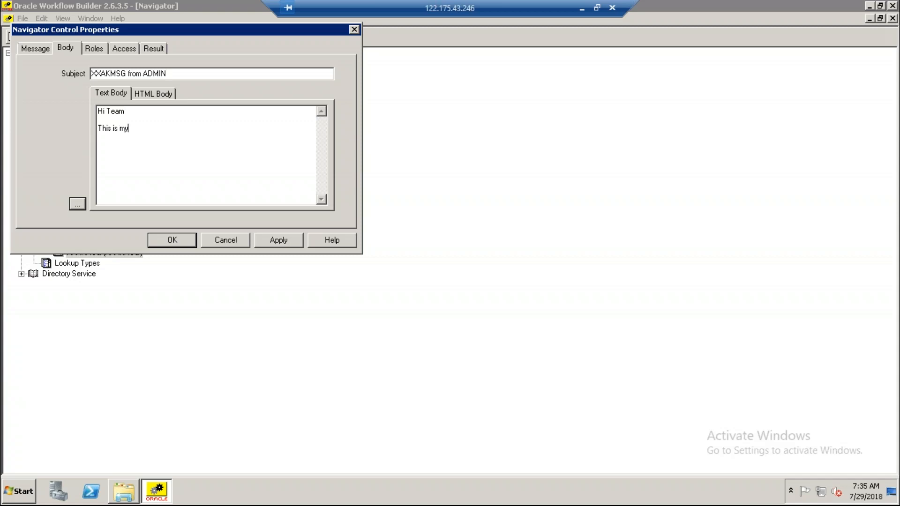
type(" first Workfol")
key("BackSpace")
key("BackSpace")
type("low Ti")
key("BackSpace")
key("BackSpace")
type("program")
Close the text body after a blank line with "Thanks" and "XXAK" on separate lines.
key("Return")
key("Return")
type("Thanks")
key("Return")
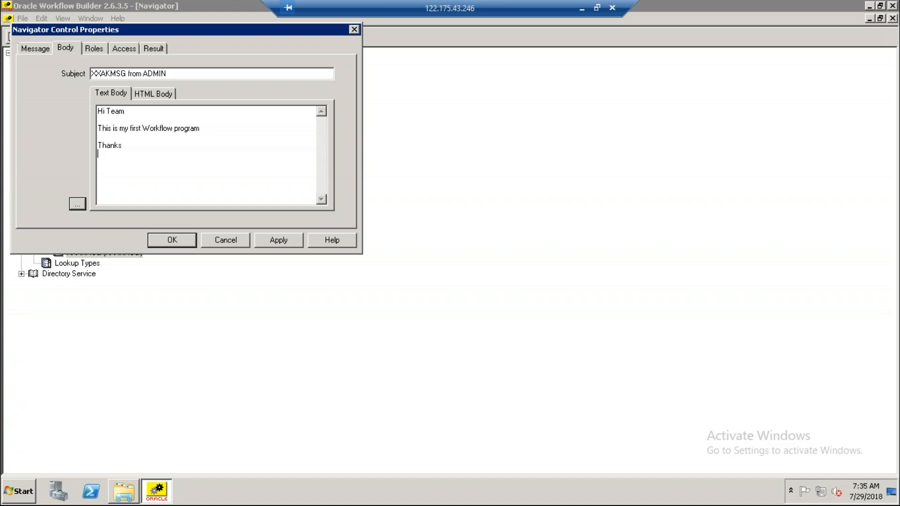
type("XXAK")
Open the HTML body of the XXAKMSG message.
left_click(155, 94)
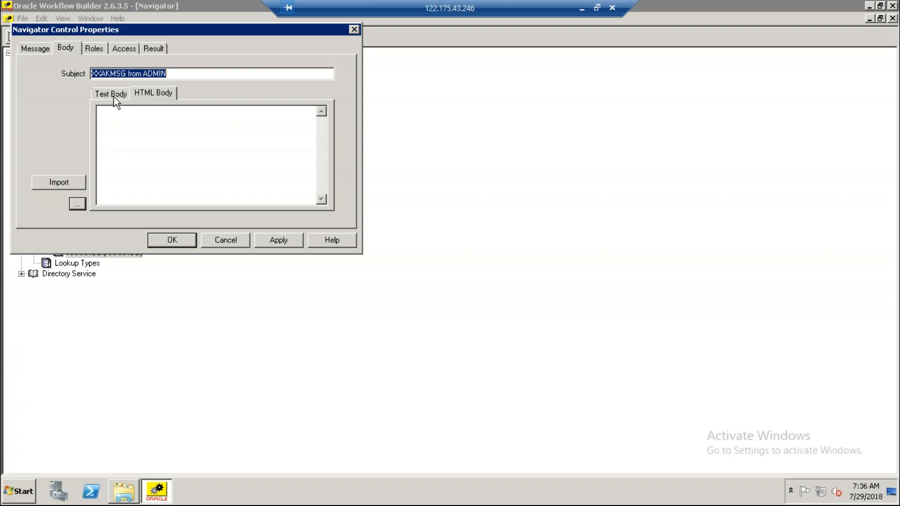
Apply the subject and text body of the XXAKMSG message and close its properties.
left_click(113, 96)
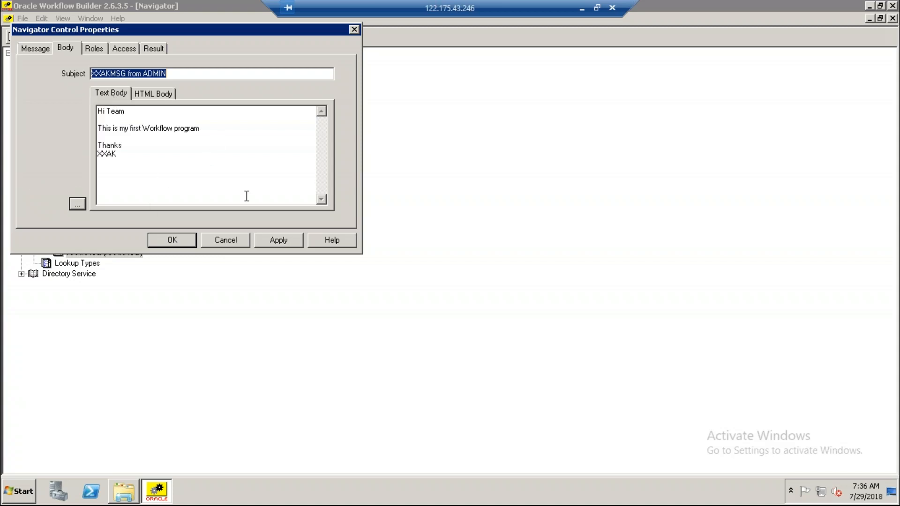
left_click(282, 242)
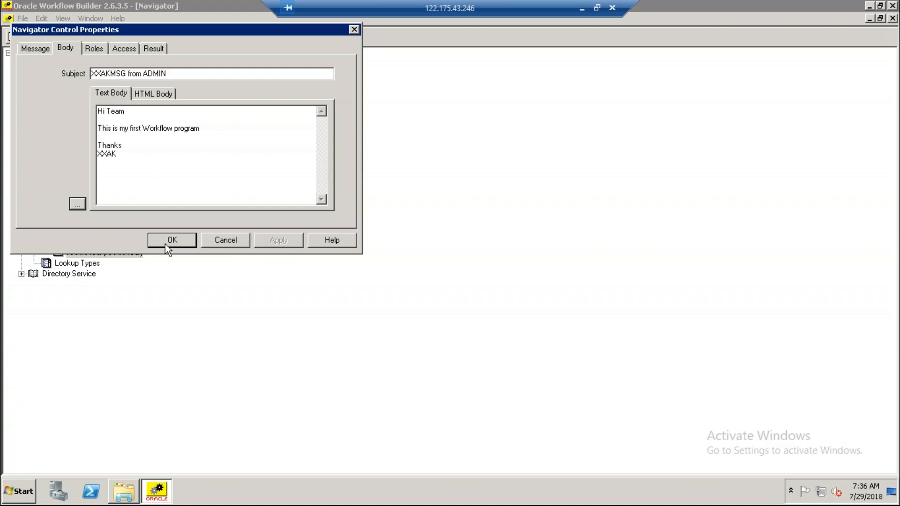
left_click(165, 241)
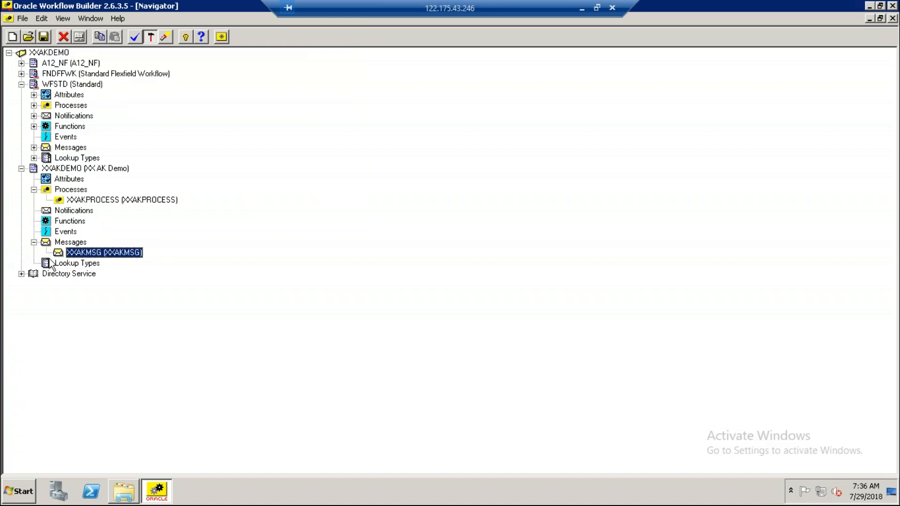
Create a notification under the XXAKDEMO item type with XXAKNOT as both internal name and display name.
left_click(63, 214)
right_click(63, 214)
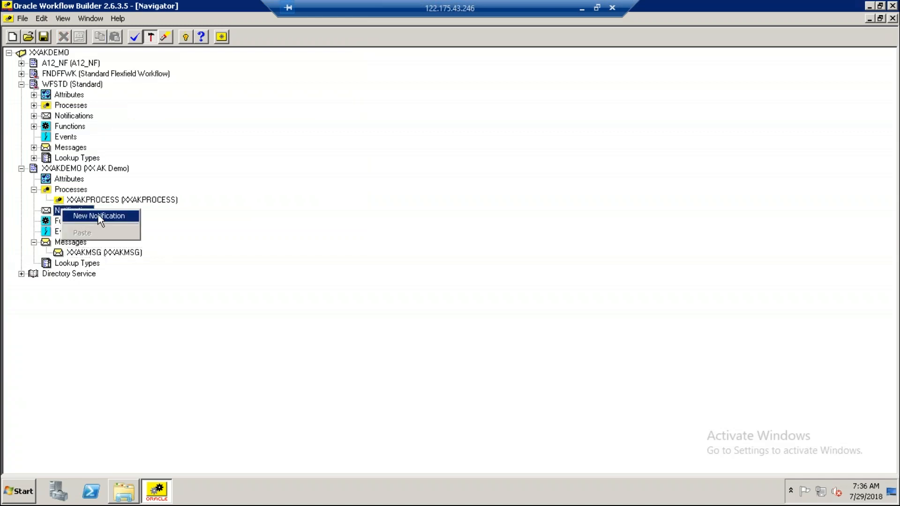
left_click(93, 217)
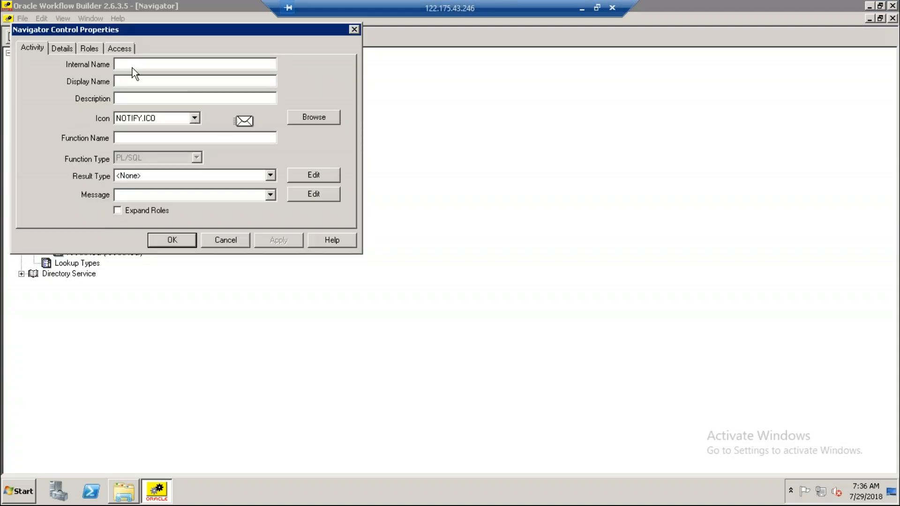
type("XXAKNOT")
left_click_drag(159, 64, 82, 67)
type("XXAKNOT")
Assign the XXAKMSG message to the new notification, then apply and close its properties.
left_click(272, 198)
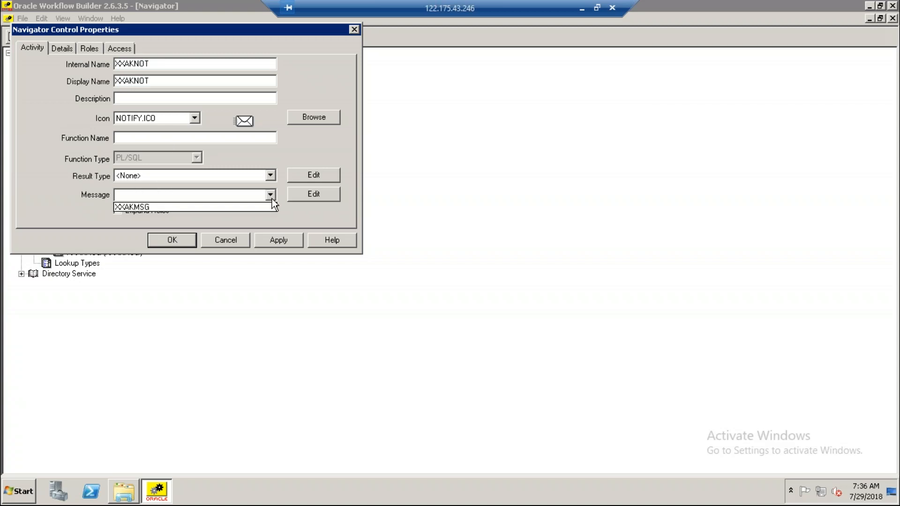
left_click(150, 208)
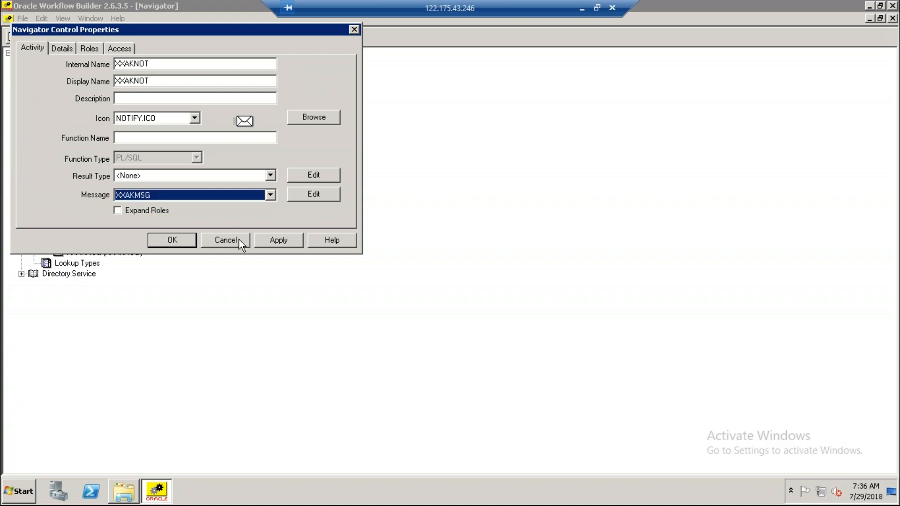
left_click(288, 245)
left_click(181, 242)
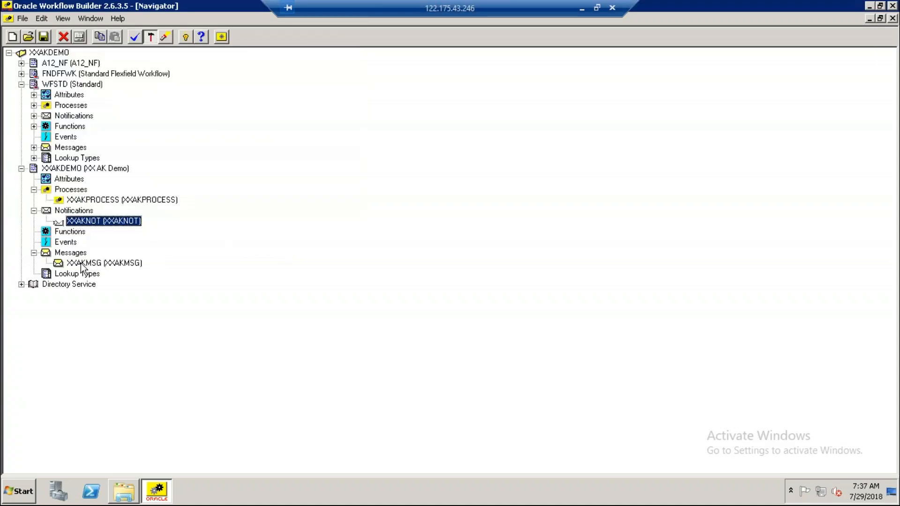
Add the XXAKNOT notification to the XXAKPROCESS diagram and position it midway between START-1 and END-1.
double_click(63, 201)
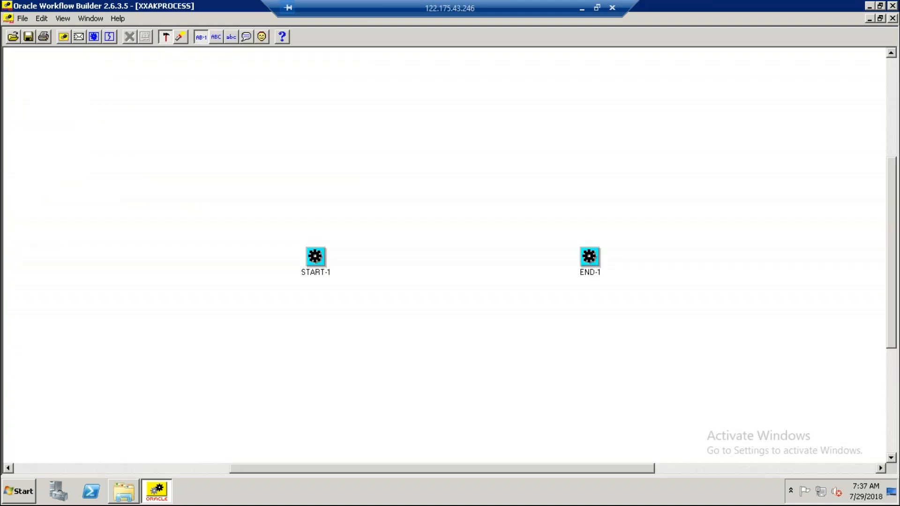
left_click(880, 18)
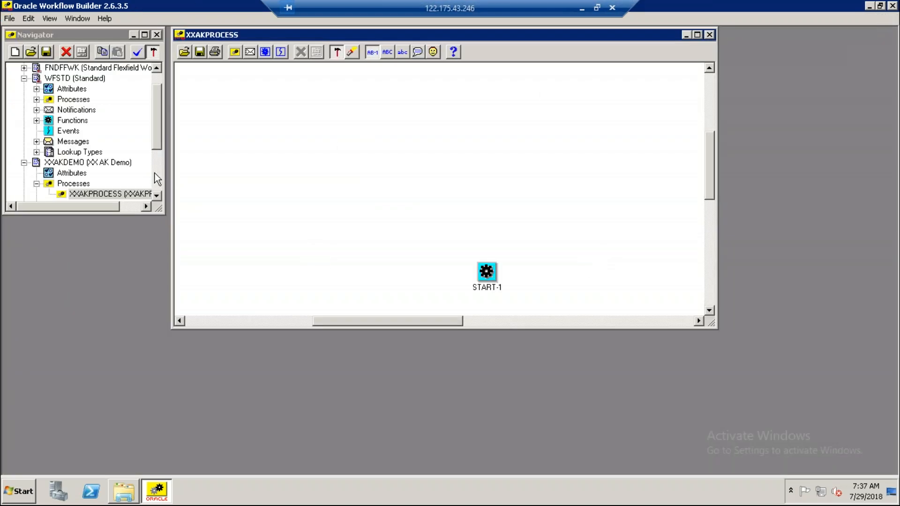
left_click_drag(154, 142, 157, 167)
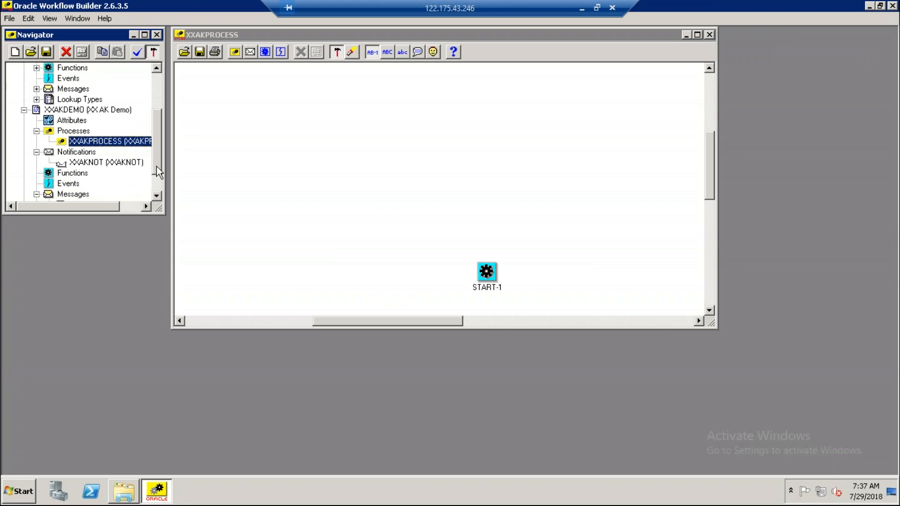
left_click_drag(97, 164, 353, 185)
left_click_drag(598, 34, 532, 44)
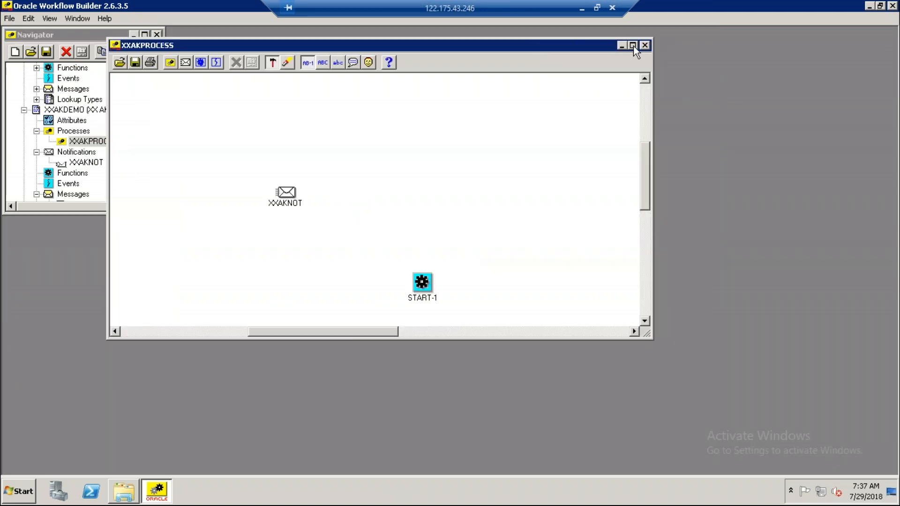
left_click(633, 45)
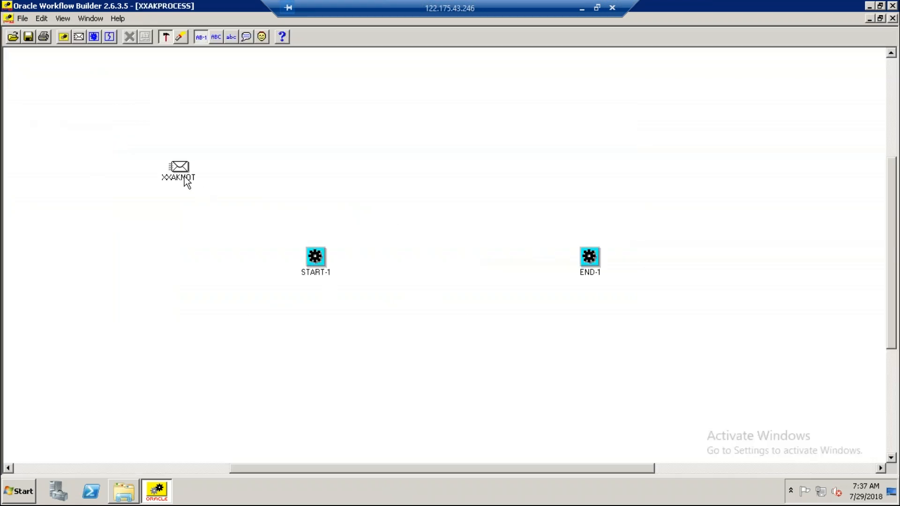
left_click_drag(182, 177, 451, 256)
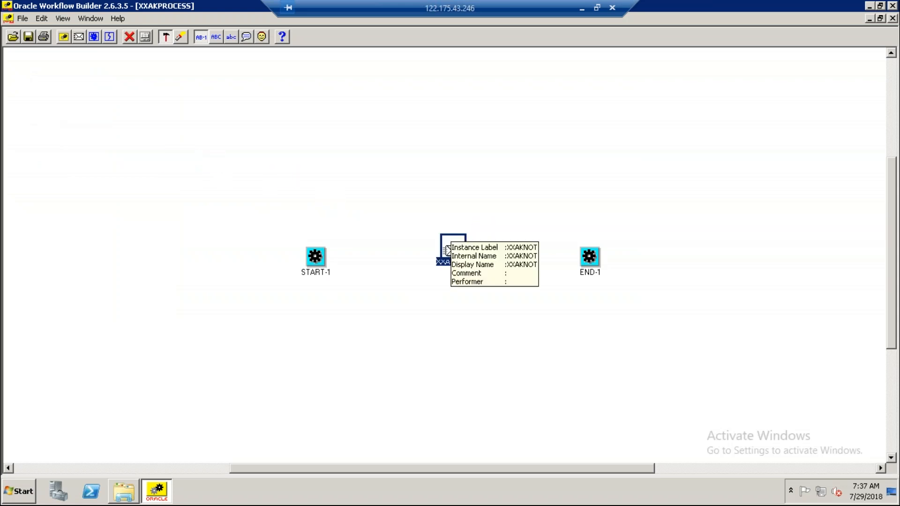
Set the Start/End option of the START-1 node to Start.
right_click(314, 256)
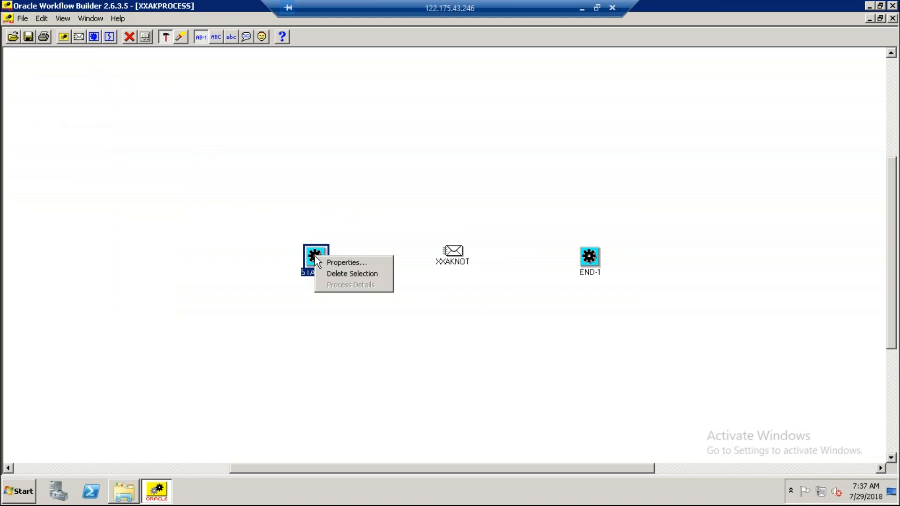
left_click(337, 263)
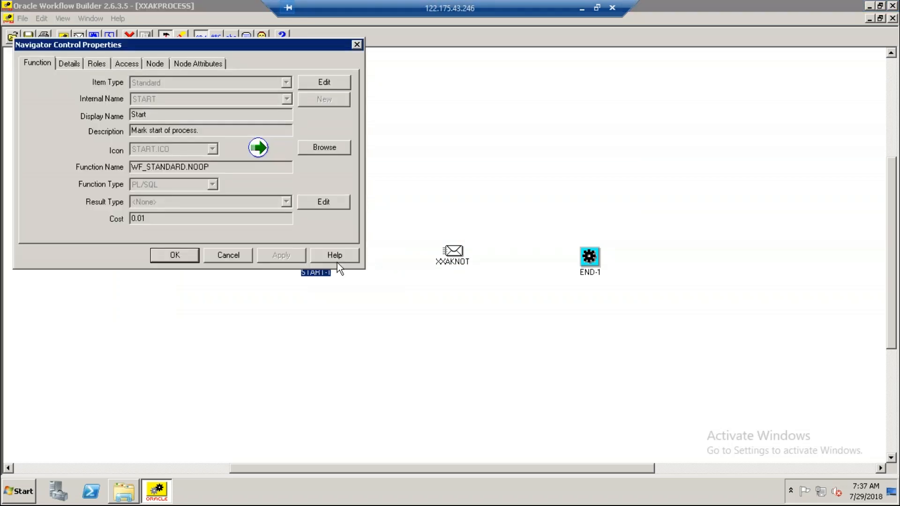
left_click(158, 67)
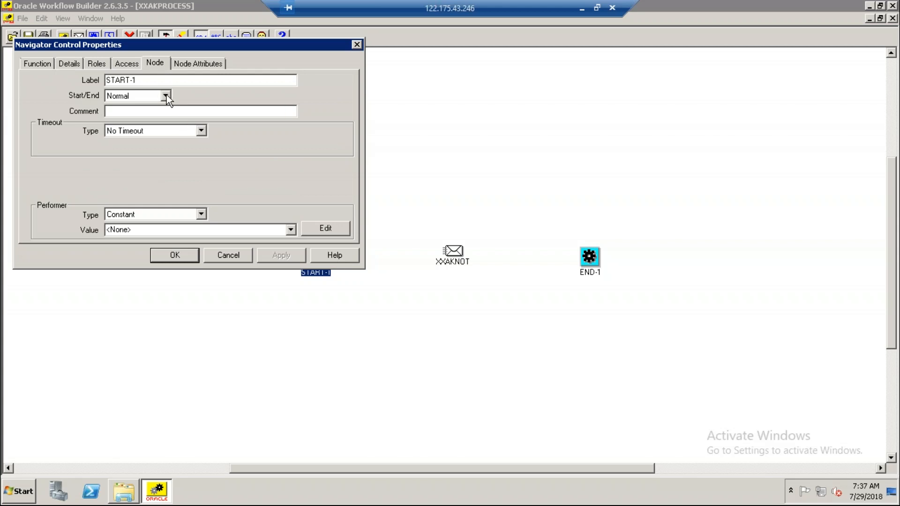
left_click(165, 96)
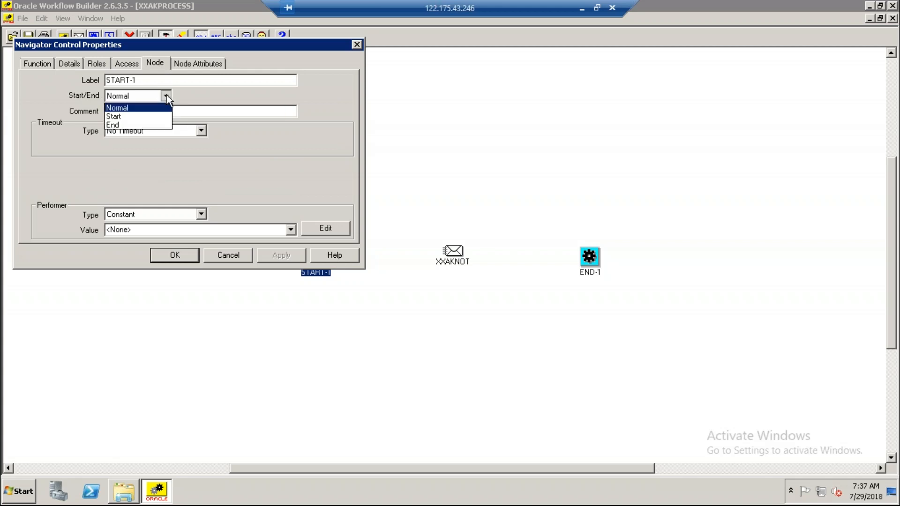
left_click(133, 120)
left_click(288, 255)
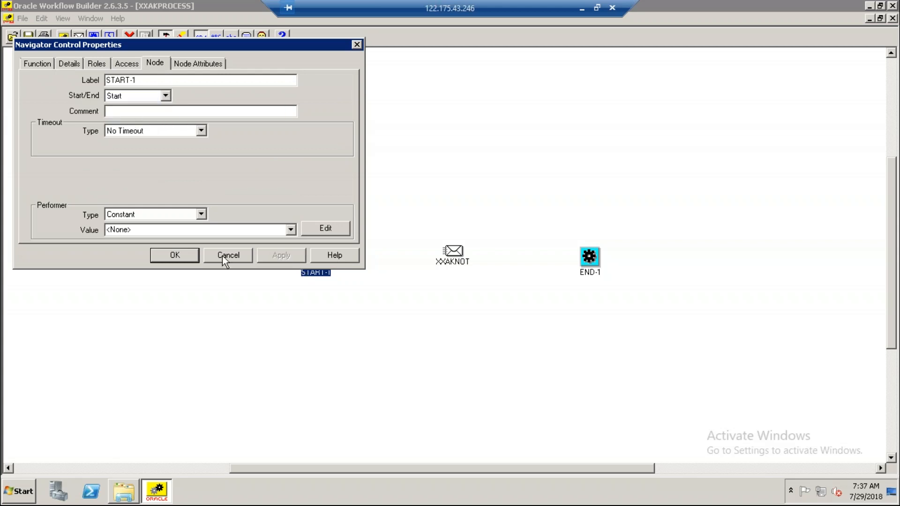
left_click(174, 255)
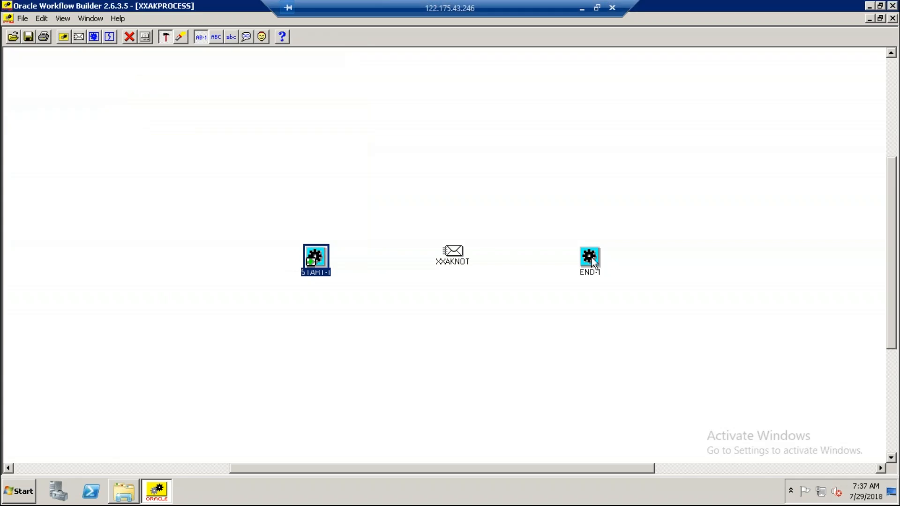
Set the Start/End option of the END-1 node to End.
left_click(592, 258)
right_click(591, 258)
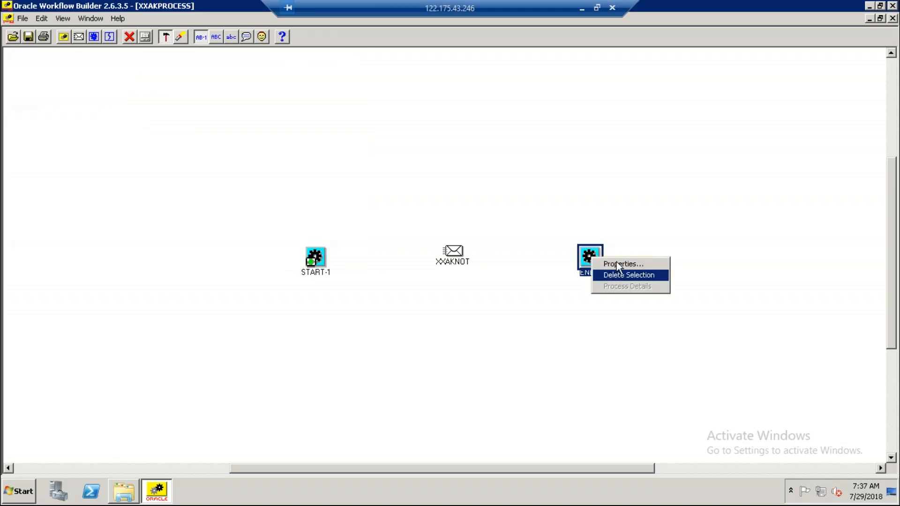
left_click(617, 262)
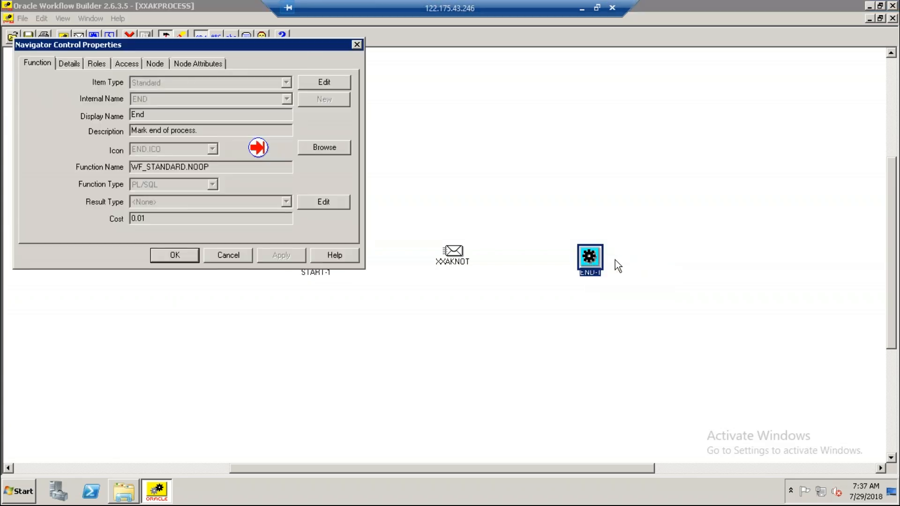
left_click(155, 63)
left_click(164, 97)
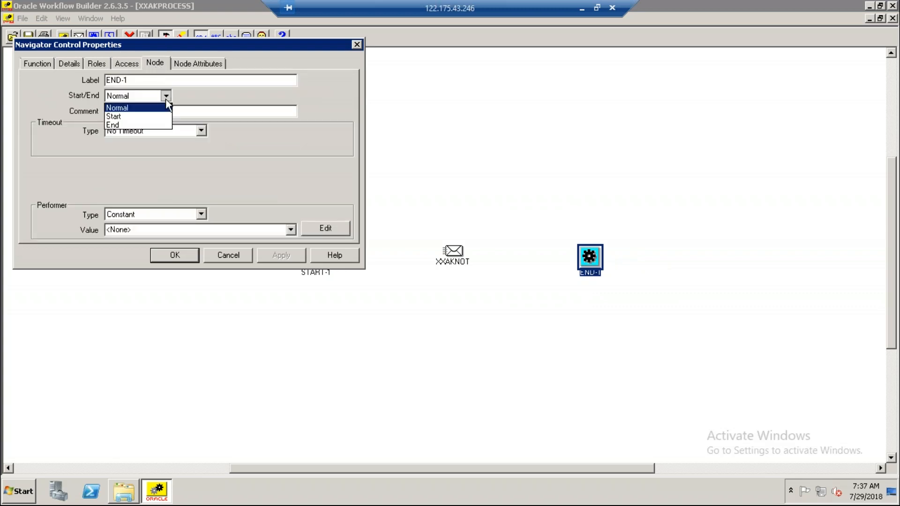
left_click(125, 126)
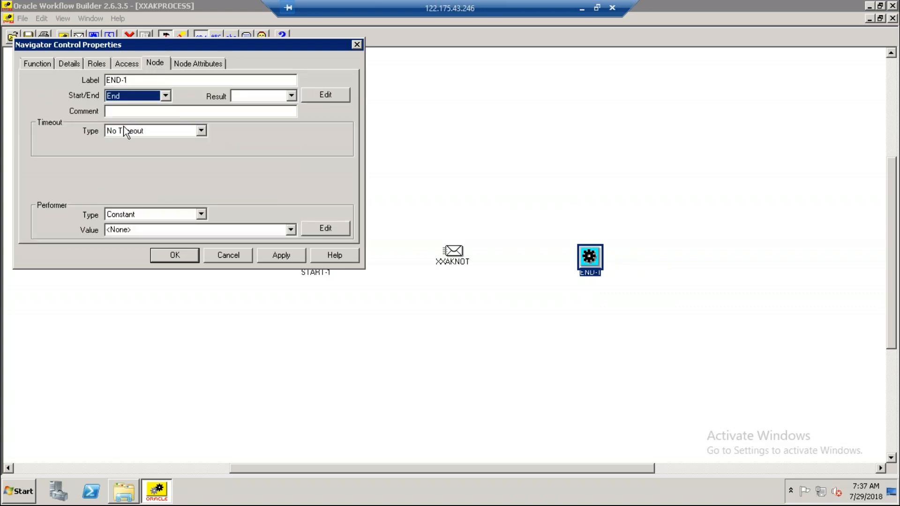
left_click(287, 256)
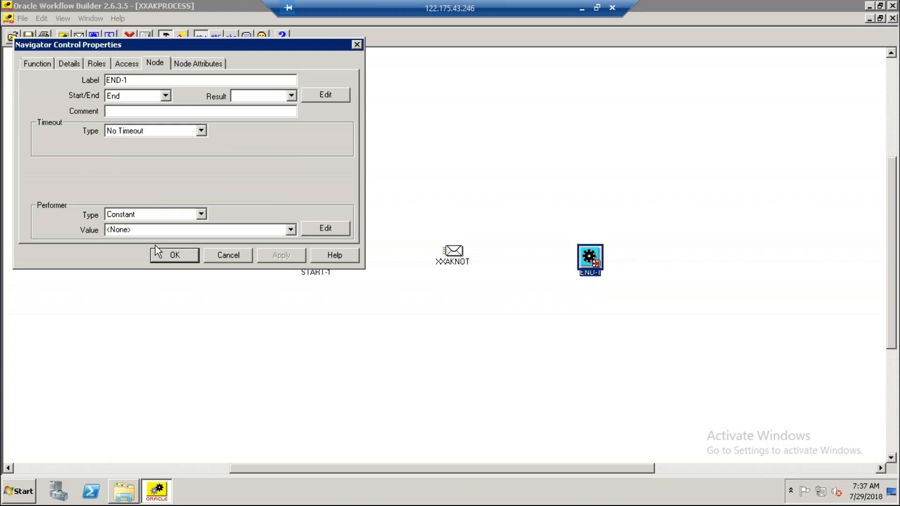
left_click(167, 256)
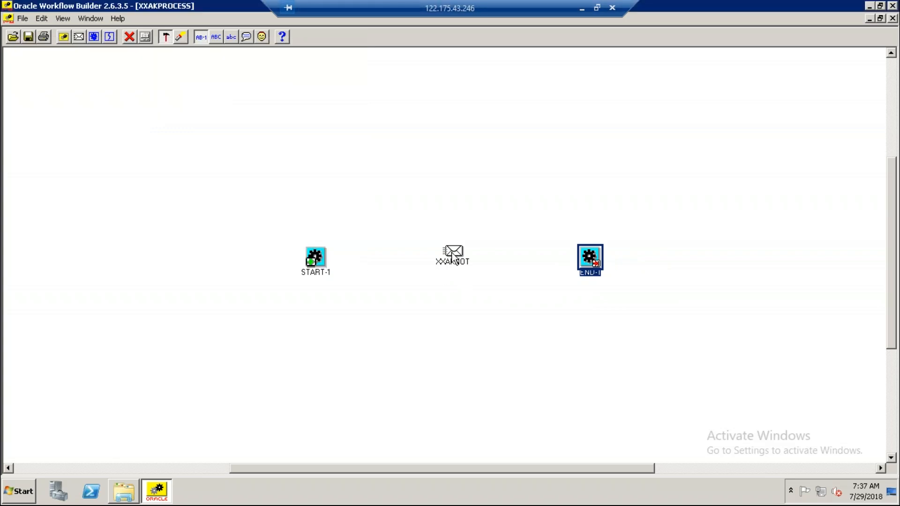
Enter the recipient's user name as the constant performer value of the XXAKNOT notification node.
left_click(453, 256)
right_click(452, 253)
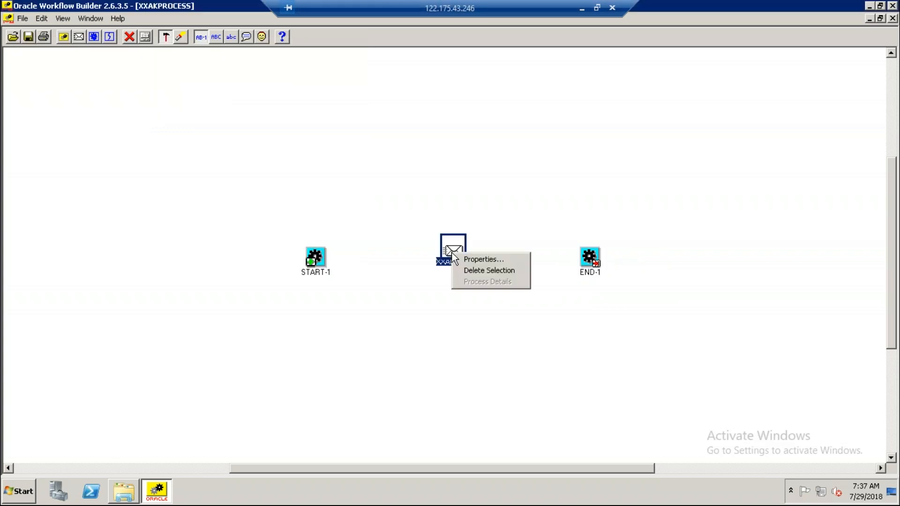
left_click(477, 260)
left_click(164, 65)
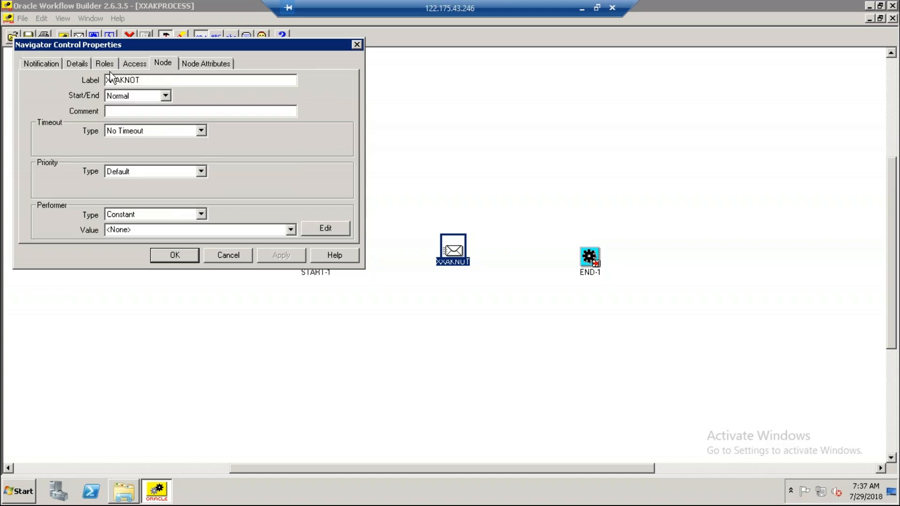
left_click(44, 61)
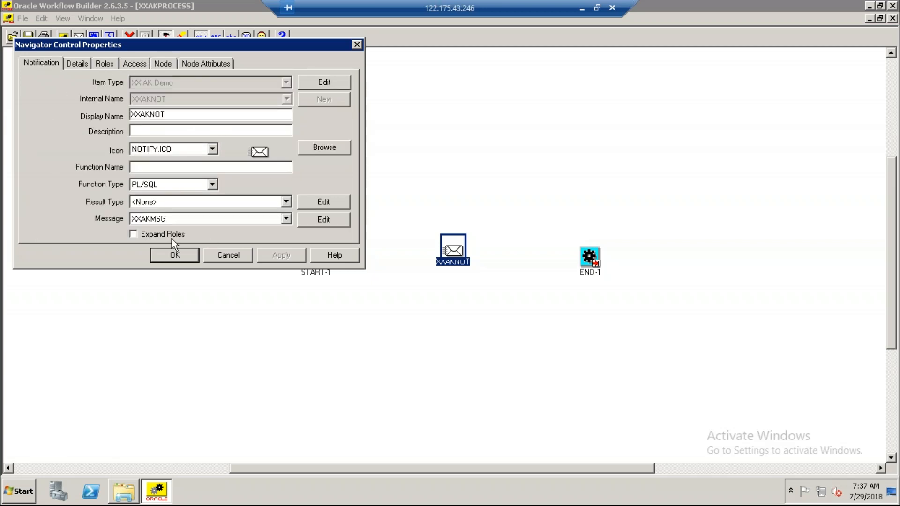
left_click(162, 62)
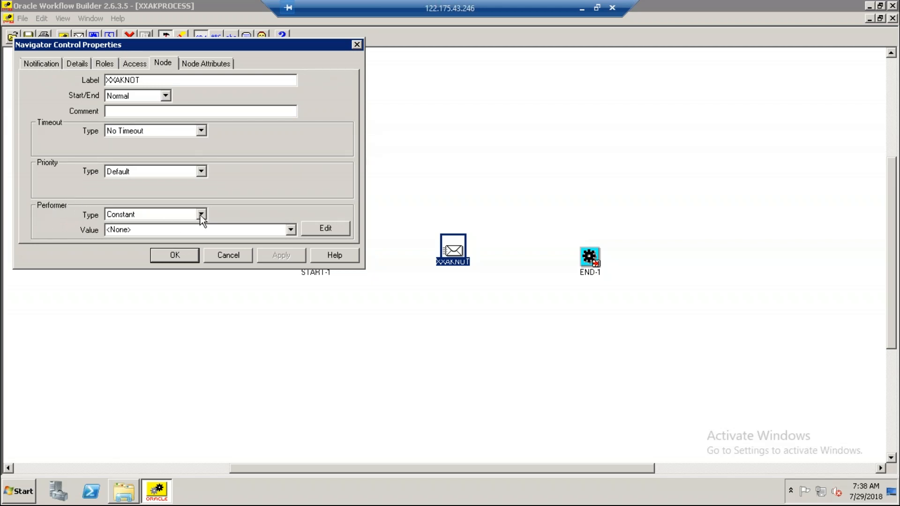
left_click(178, 233)
type("GHANSJY")
key("BackSpace")
key("BackSpace")
key("BackSpace")
type("SHYAM")
left_click(283, 255)
left_click(175, 255)
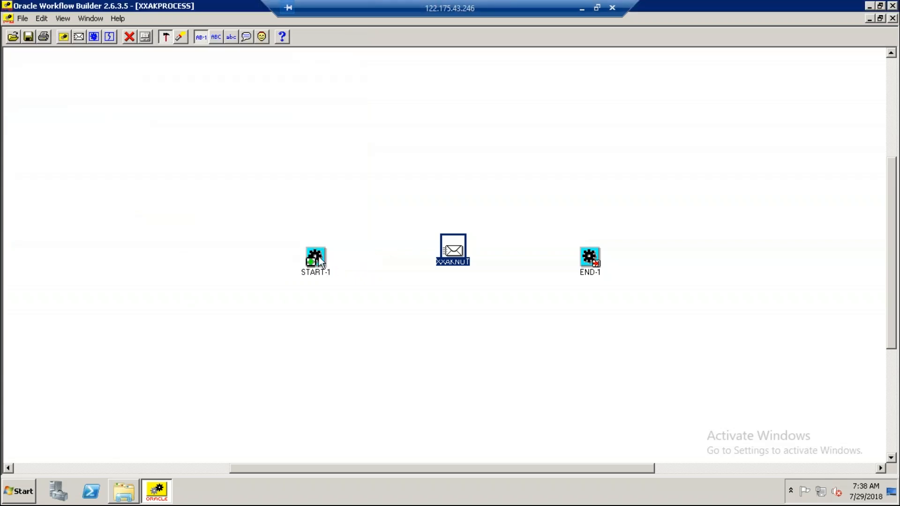
Connect START-1 to XXAKNOT and XXAKNOT to END-1 with transitions in the process diagram.
mouse_move(318, 256)
left_mouse_down()
mouse_move(457, 250)
mouse_move(451, 258)
left_mouse_up()
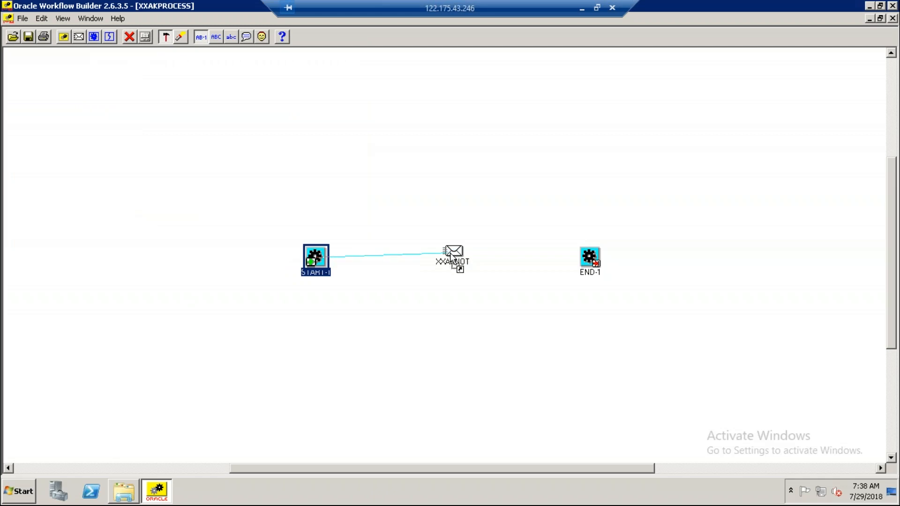
left_click_drag(451, 258, 451, 258)
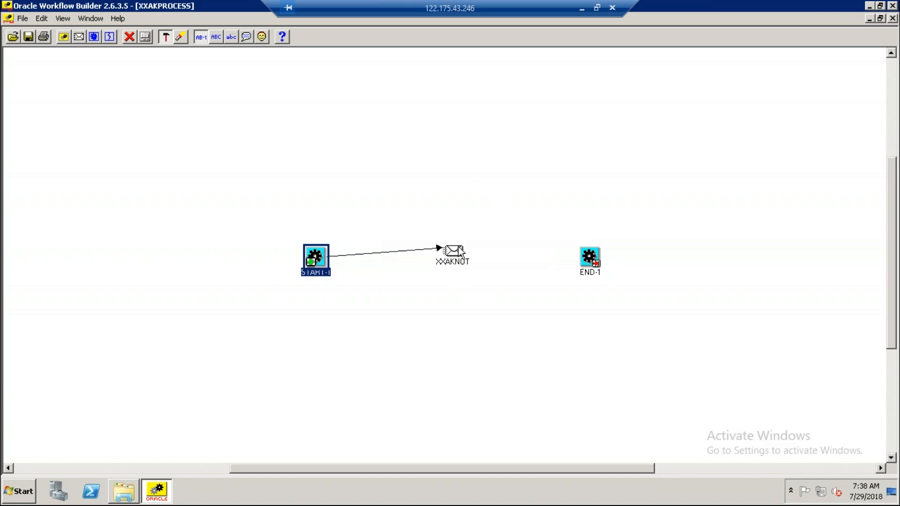
left_click_drag(461, 252, 591, 263)
right_click(265, 171)
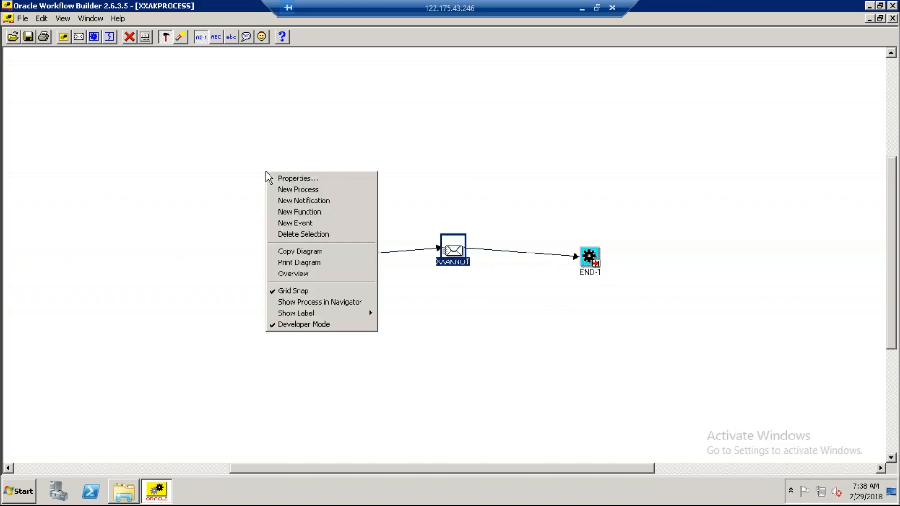
left_click(136, 166)
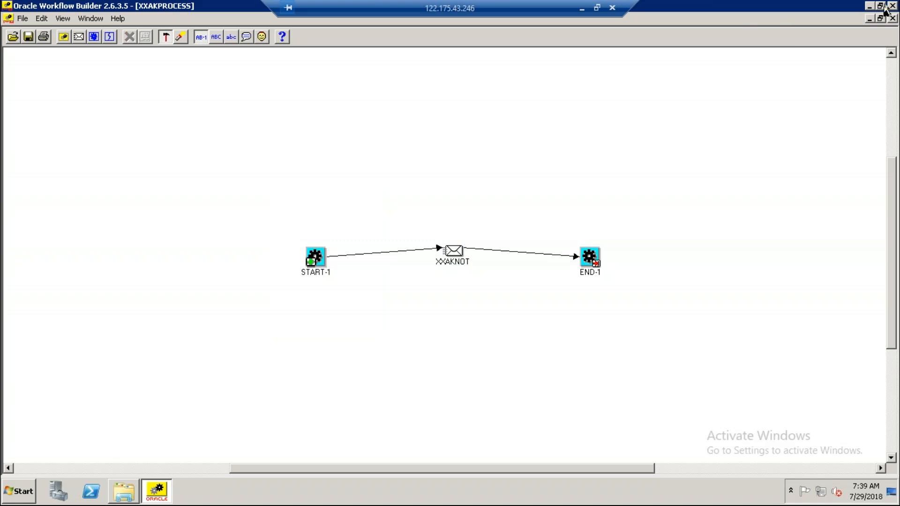
Close the XXAKPROCESS diagram, maximize the Navigator, and collapse the XXAKDEMO item type and the WFSTD functions.
left_click(894, 18)
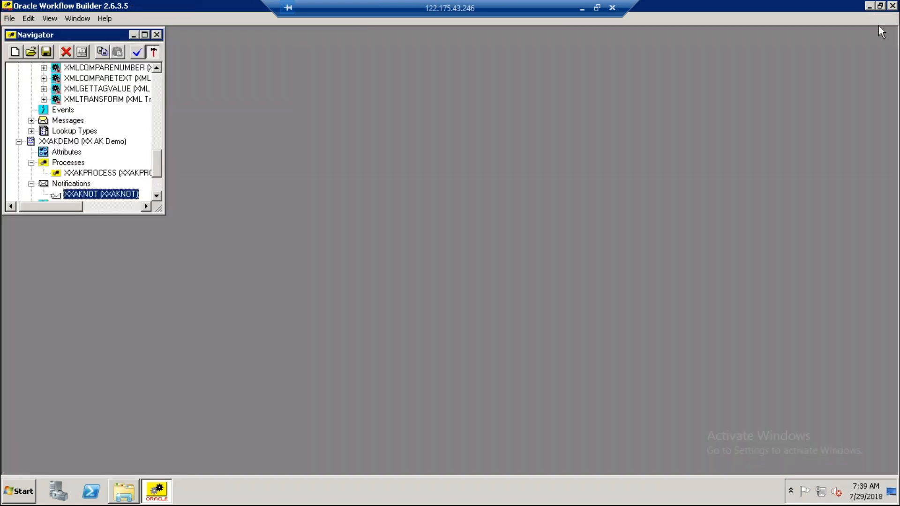
left_click(145, 35)
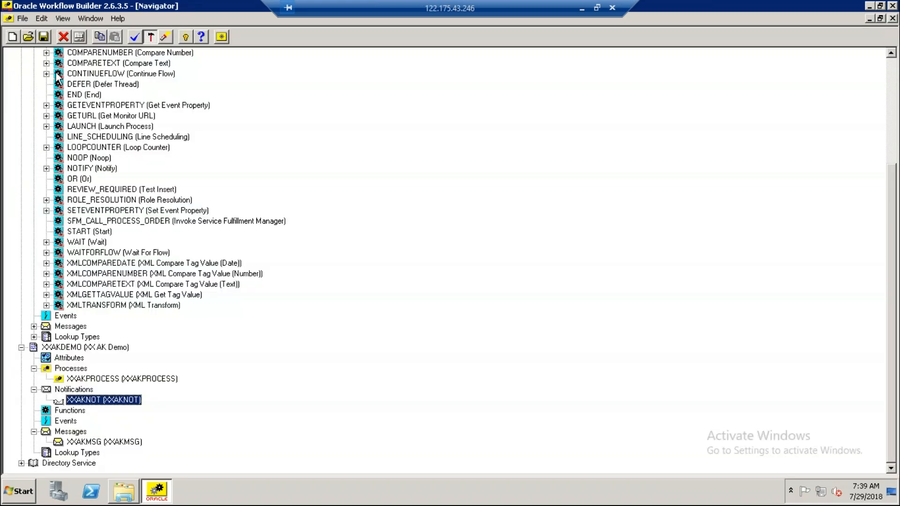
left_click(22, 347)
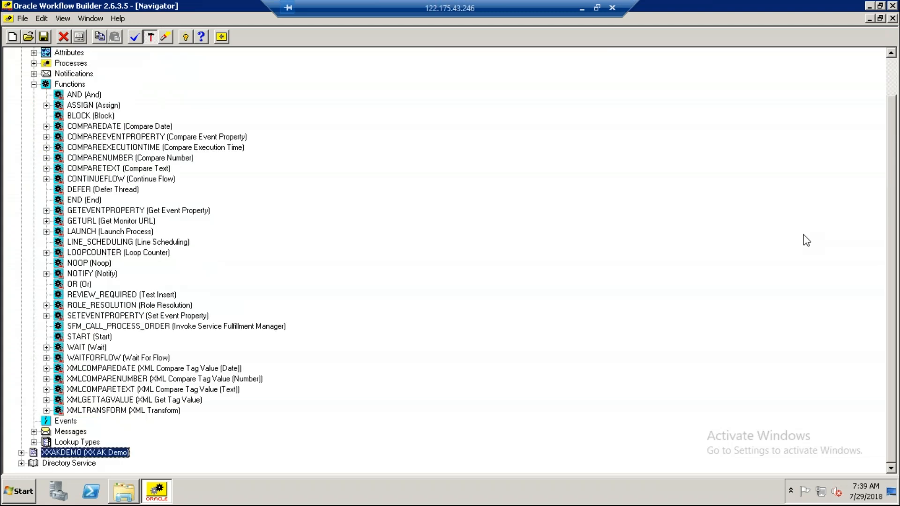
left_click(33, 84)
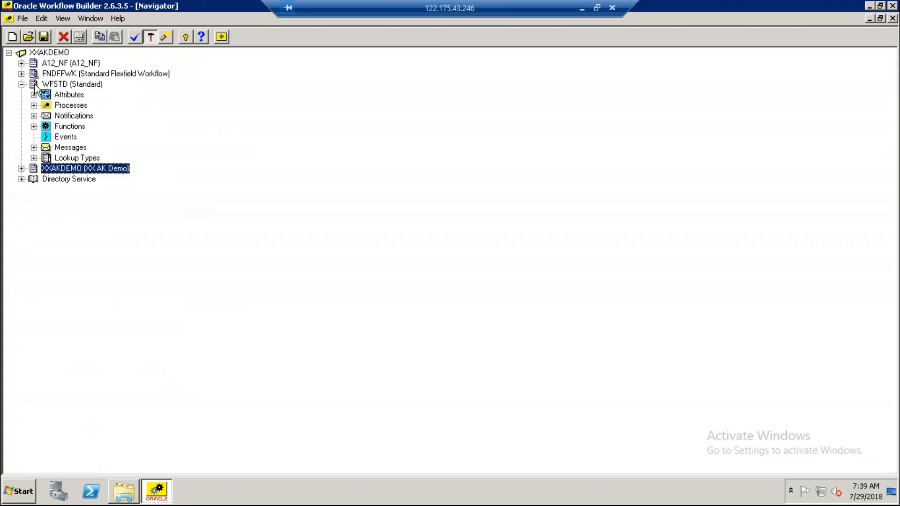
Verify the workflow design, dismiss the validation report, and expand the XXAKDEMO item type.
left_click(134, 36)
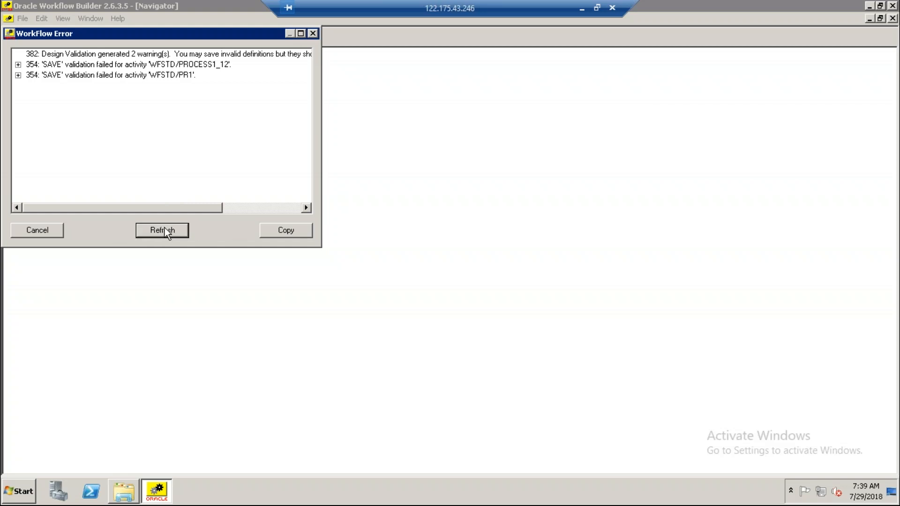
left_click(313, 33)
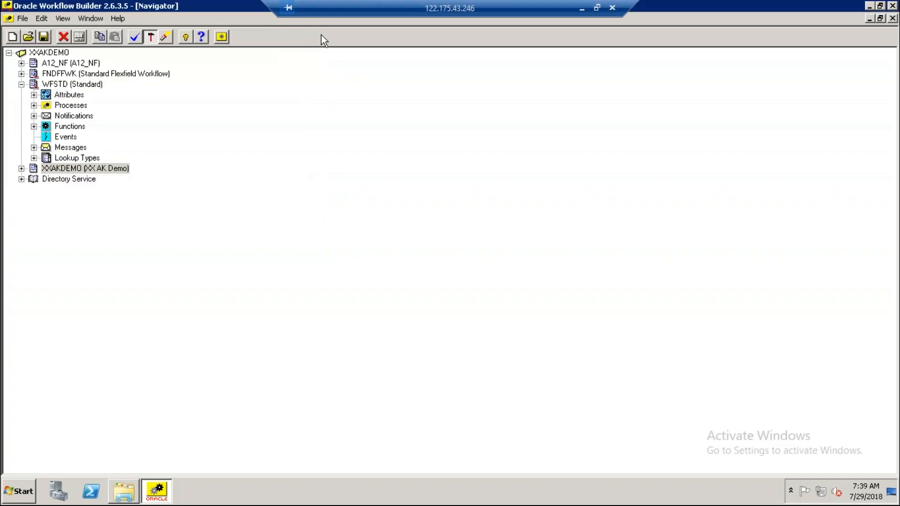
left_click(21, 168)
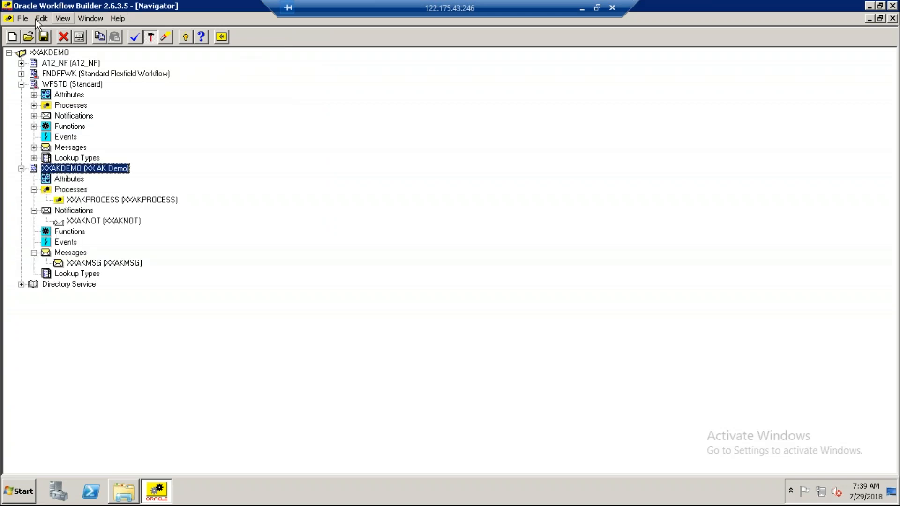
Save the workflow to the vis database with the database user name and password, accepting the validation warnings.
left_click(24, 18)
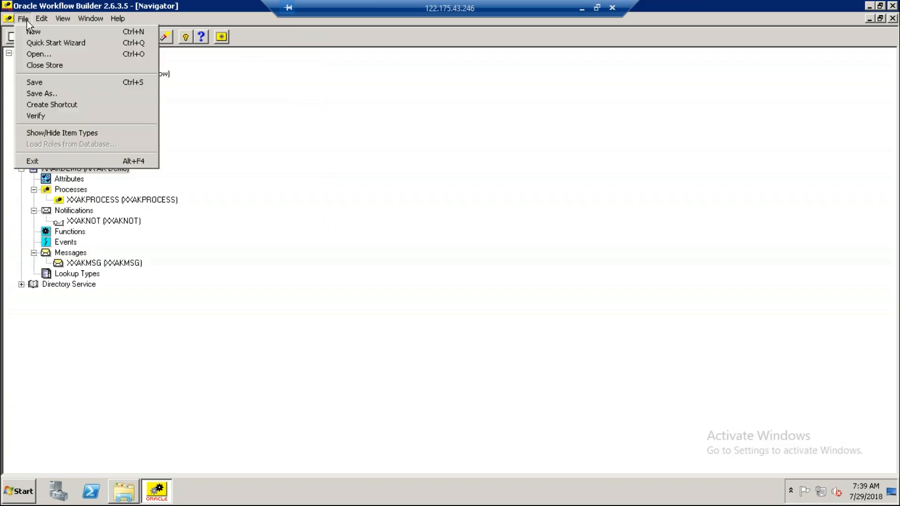
left_click(44, 94)
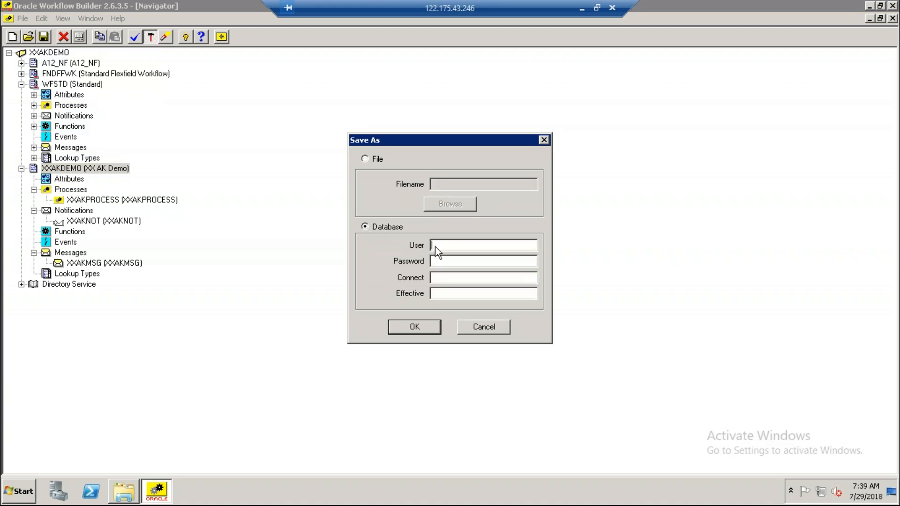
type("apps")
key("Tab")
type("apps")
key("Tab")
type("vis")
left_click(417, 330)
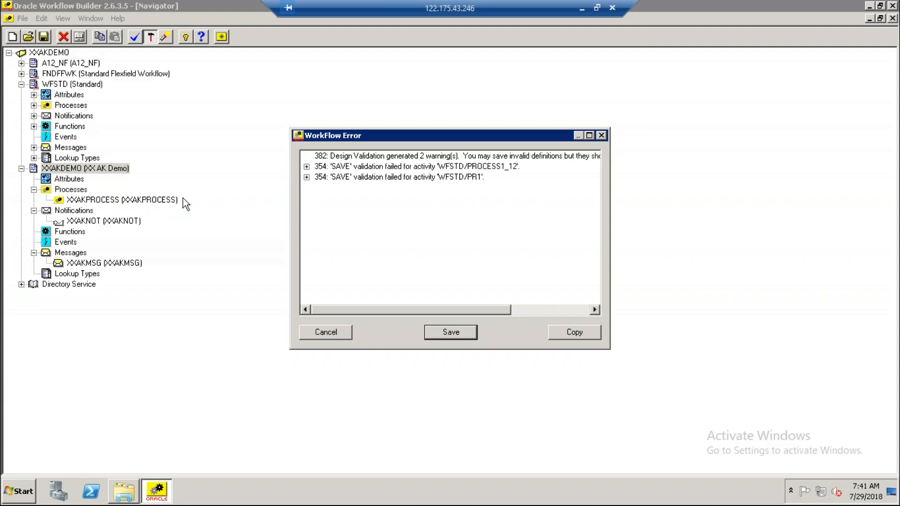
left_click(463, 333)
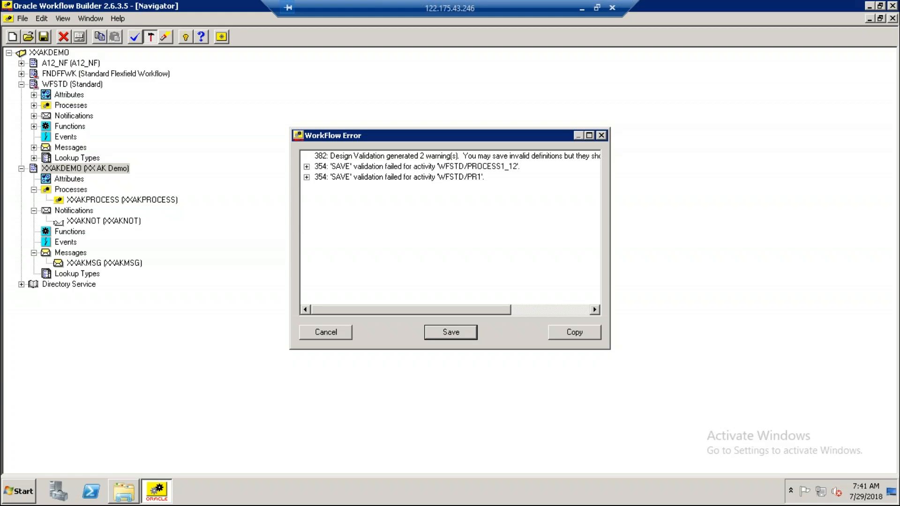
key("Return")
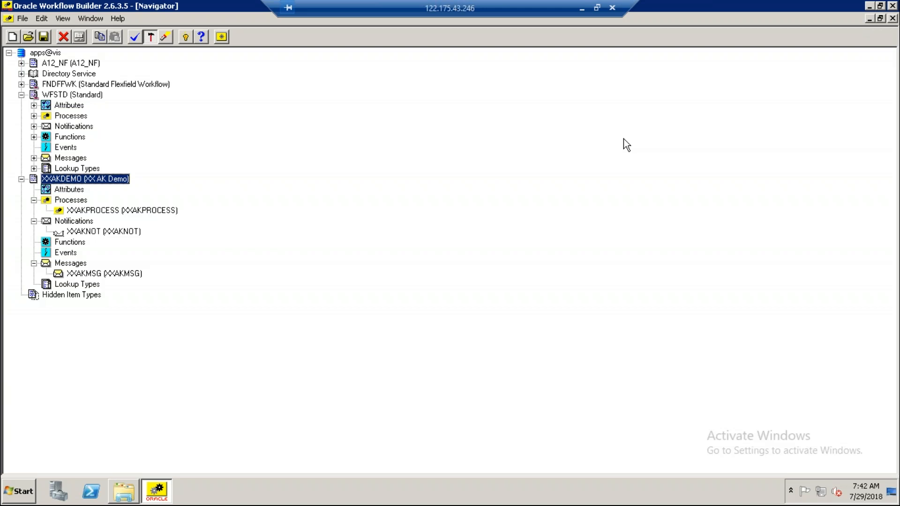
Minimize Workflow Builder and the AK folder window, and refresh the desktop.
left_click(870, 7)
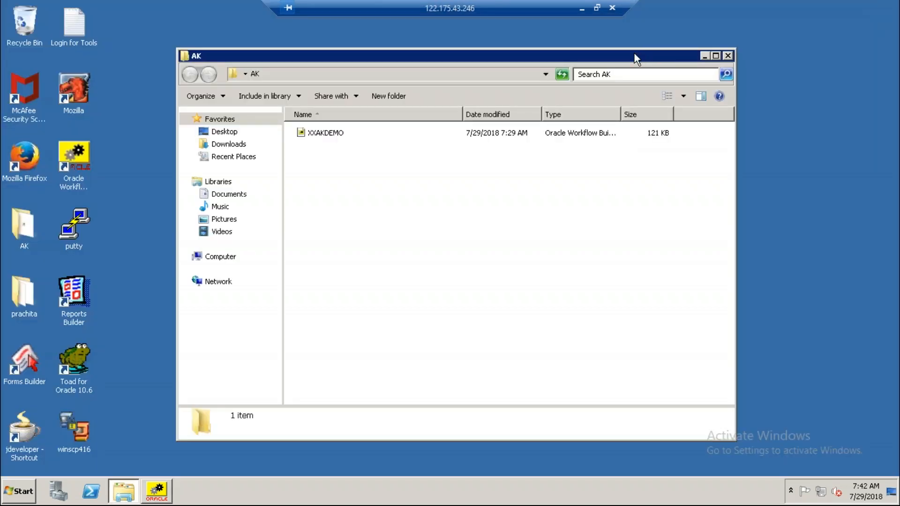
left_click_drag(586, 52, 617, 54)
left_click(614, 52)
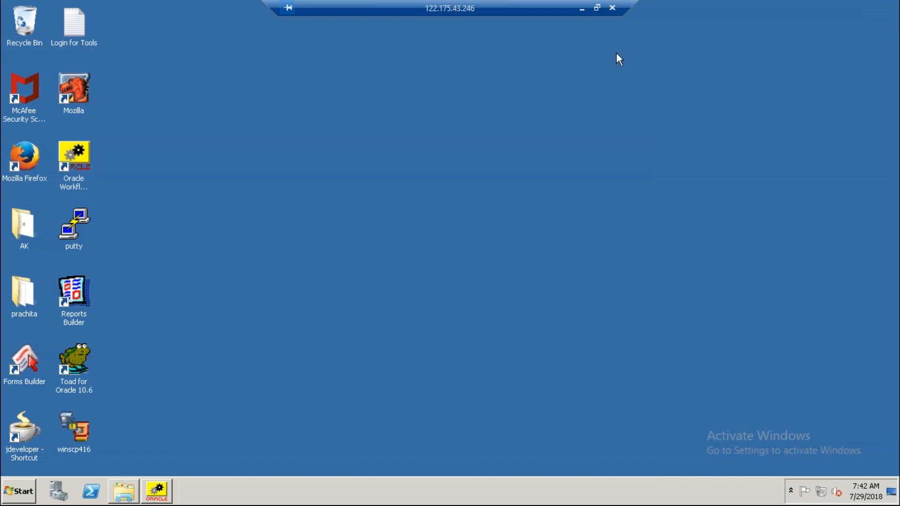
right_click(367, 147)
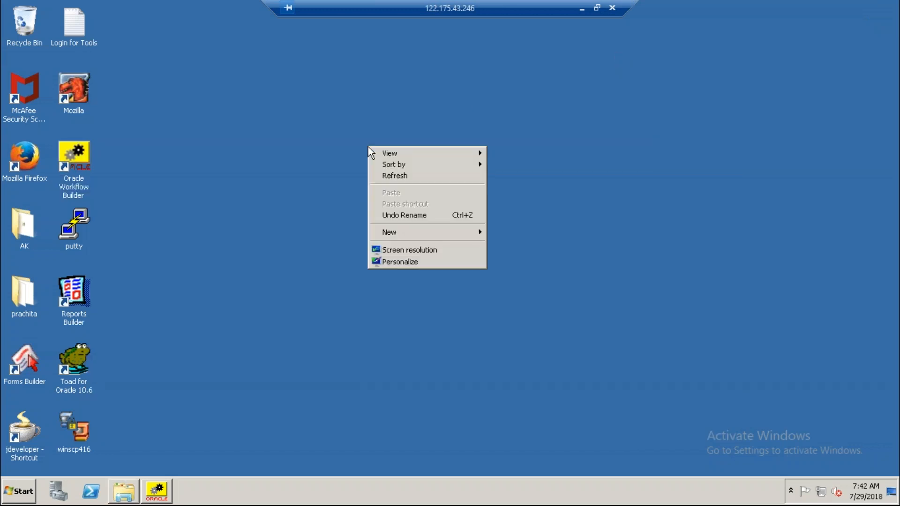
left_click(393, 175)
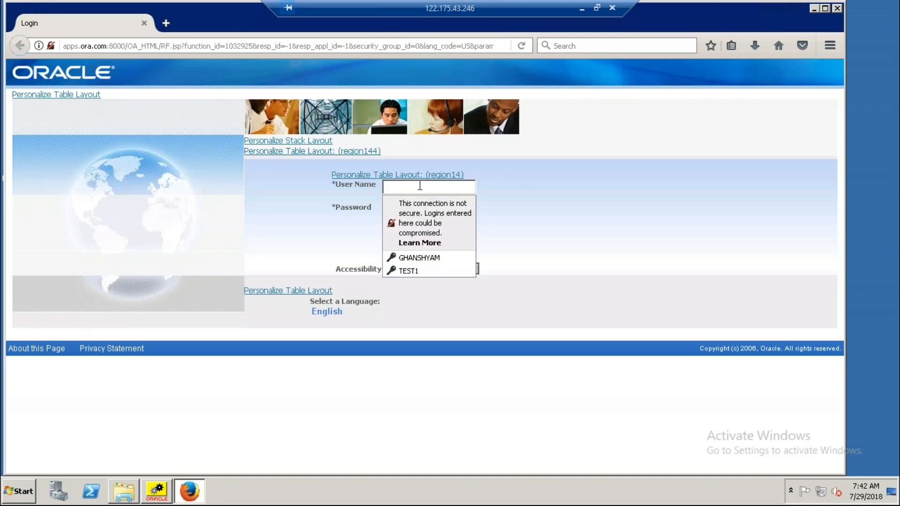
In Firefox, log in to Oracle E-Business Suite with the saved TEST1 user name and password, and open Administrator Workflow's Developer Studio.
left_click(411, 271)
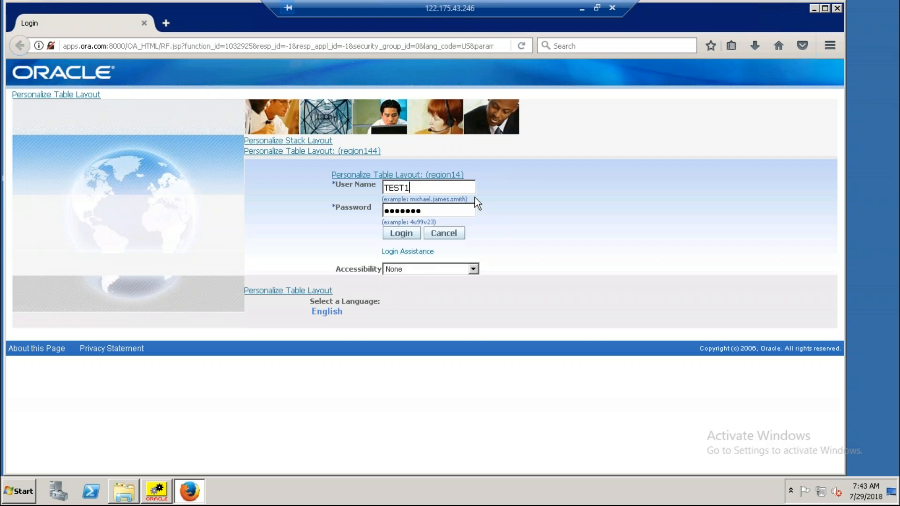
left_click(401, 237)
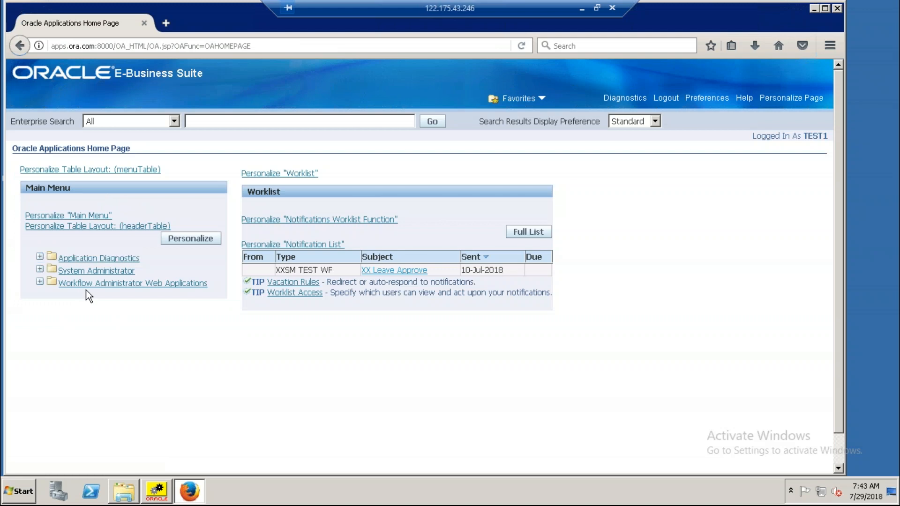
left_click(100, 284)
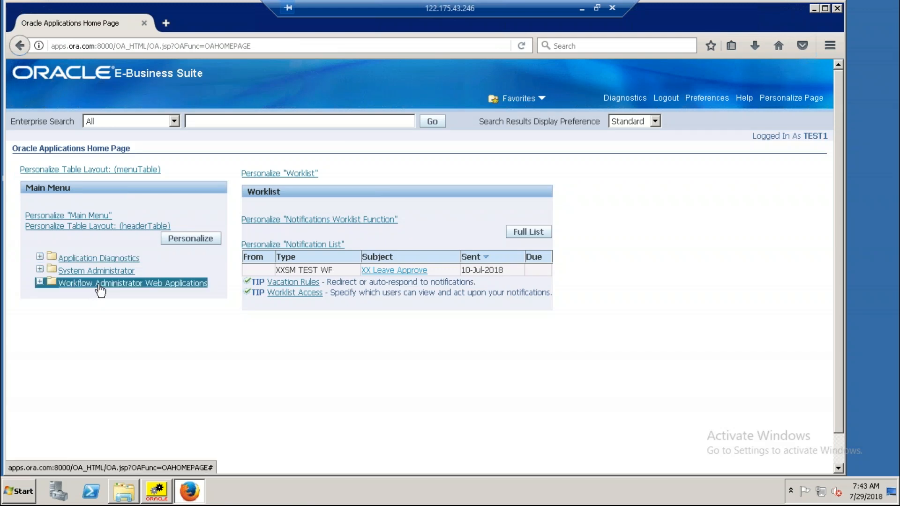
left_click(99, 284)
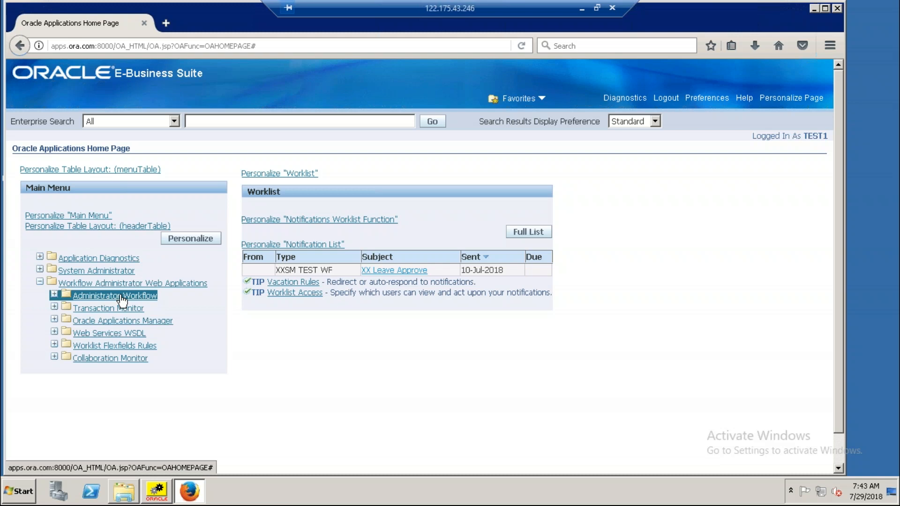
left_click(121, 297)
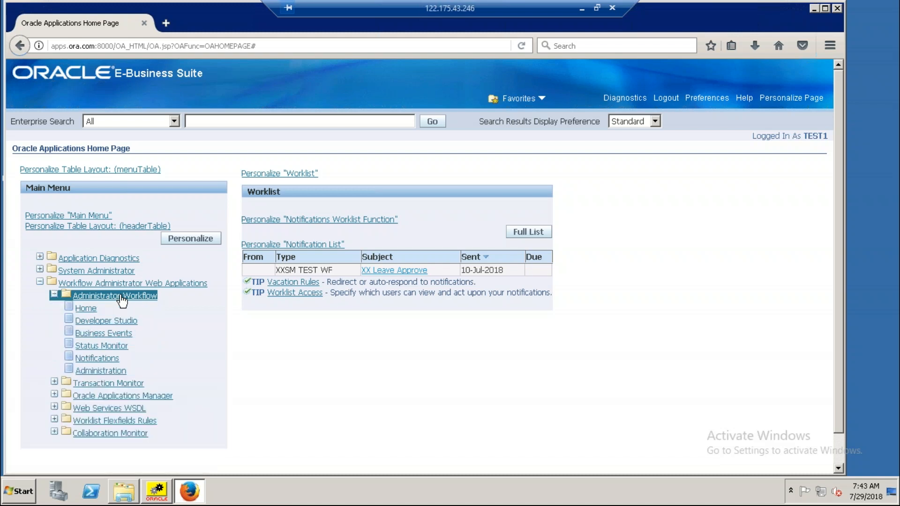
left_click(109, 322)
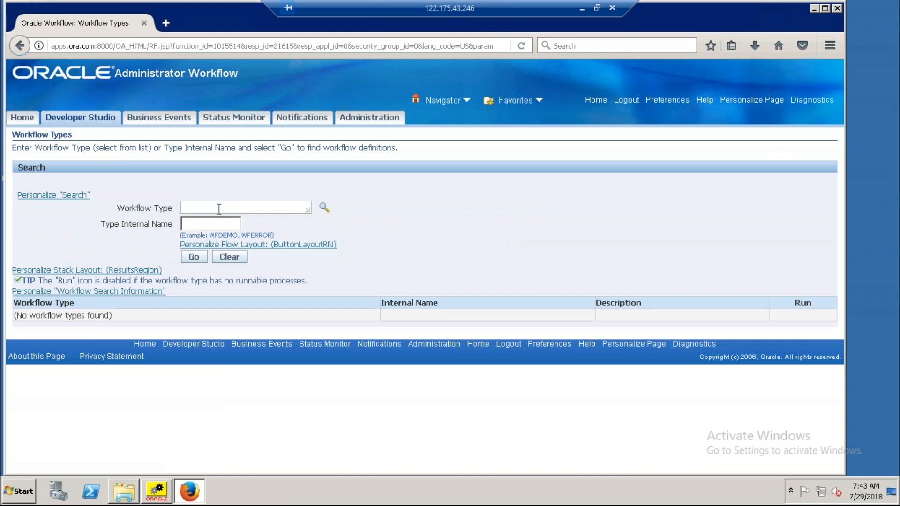
Search the workflow types for the internal name XXAKDEMO.
left_click(219, 208)
left_click(214, 227)
type("XX")
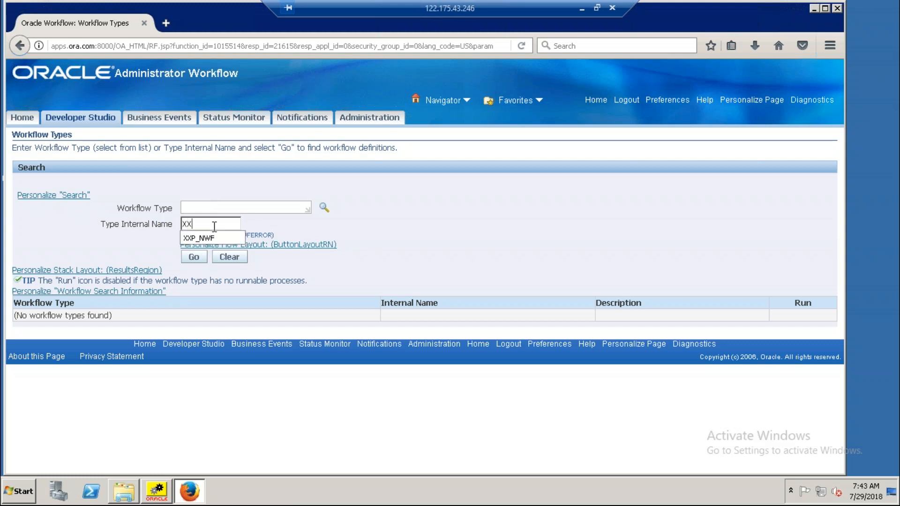
type("AKDEMO")
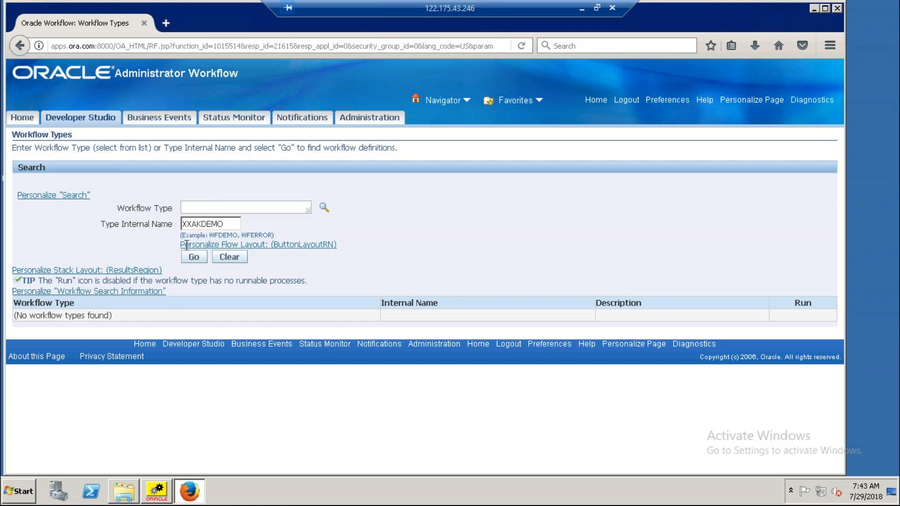
left_click(193, 258)
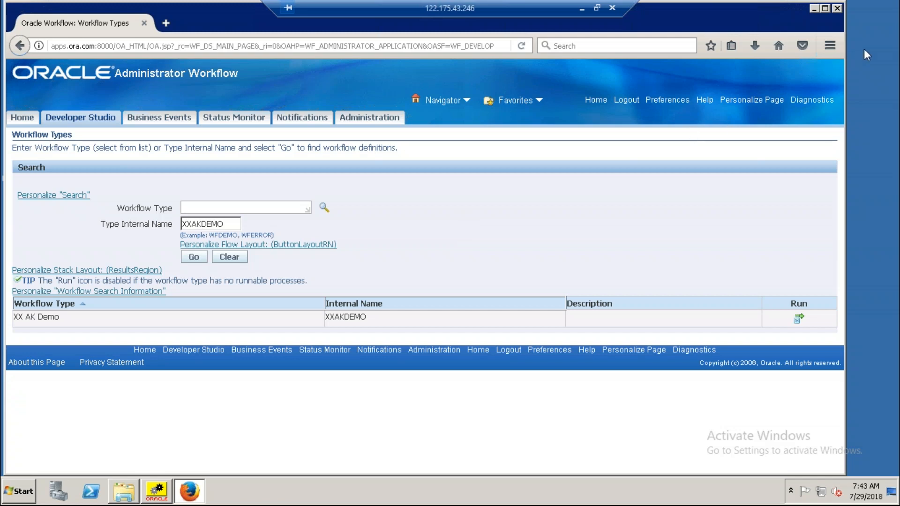
Run the XX AK Demo workflow with item key 1 and submit it.
left_click(799, 321)
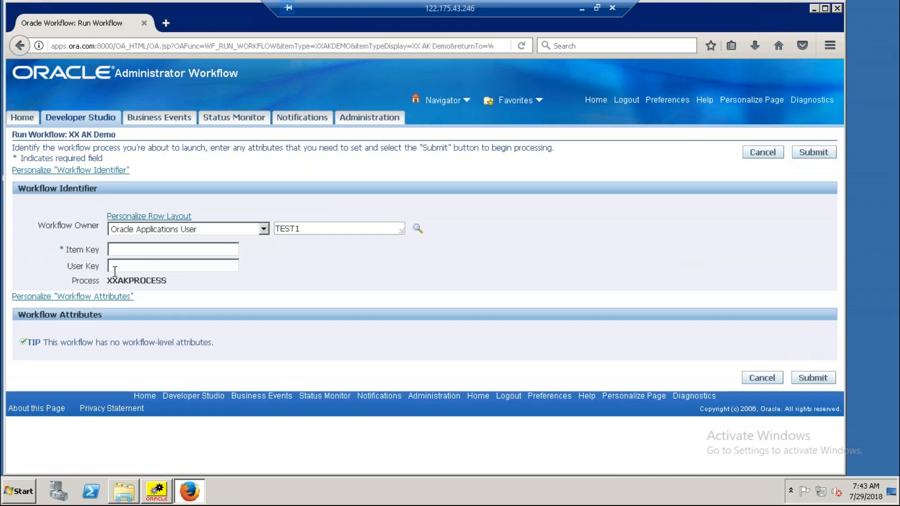
left_click(162, 253)
type("1")
left_click(307, 257)
left_click(818, 155)
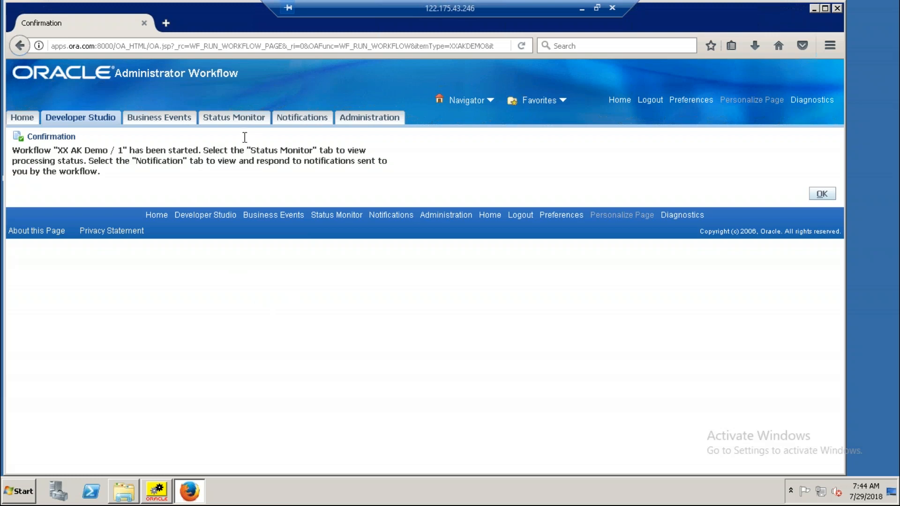
Search the Status Monitor for workflows with the type internal name XXAKDEMO.
left_click(235, 118)
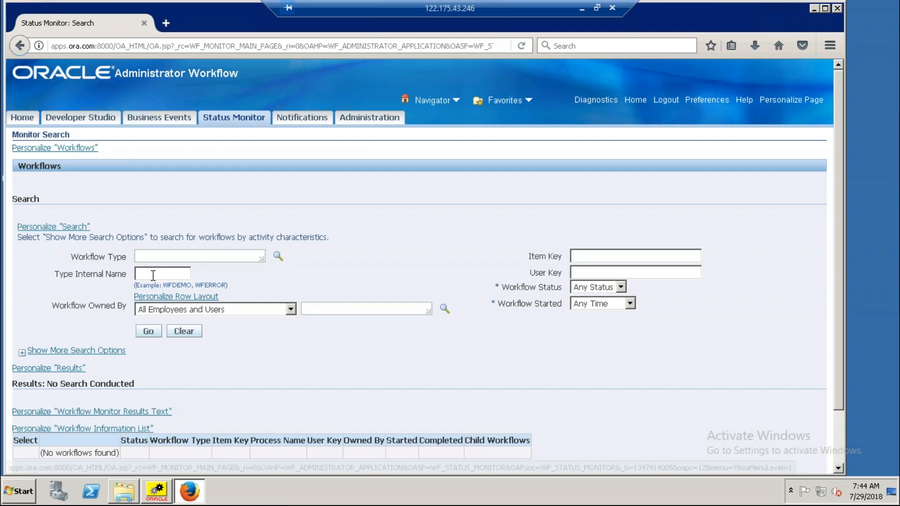
left_click(153, 275)
type("X")
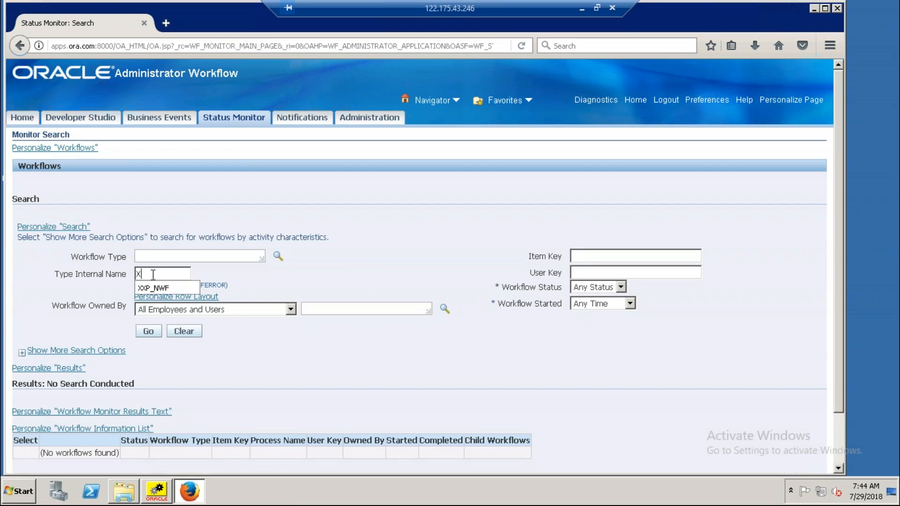
type("XAKDEMO")
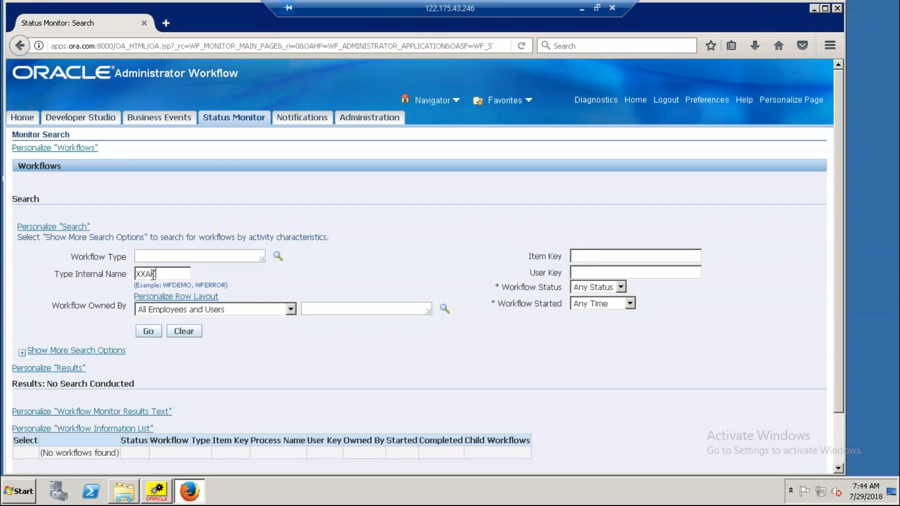
left_click(153, 332)
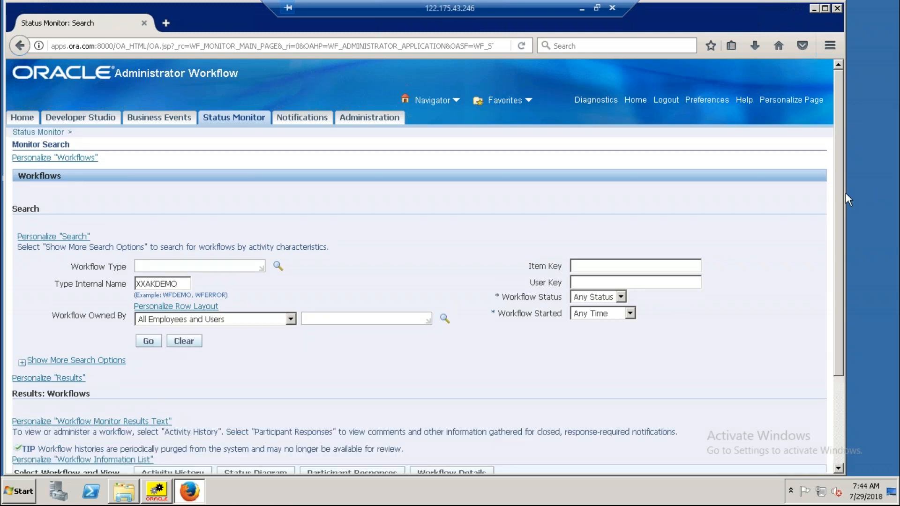
View the status diagram of the XX AK Demo workflow run, and close the browser.
left_click_drag(839, 203, 845, 283)
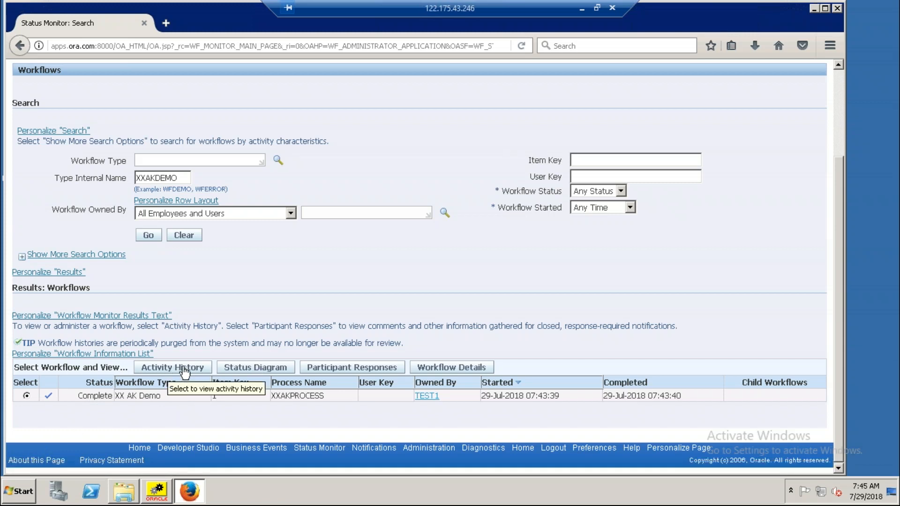
left_click(243, 371)
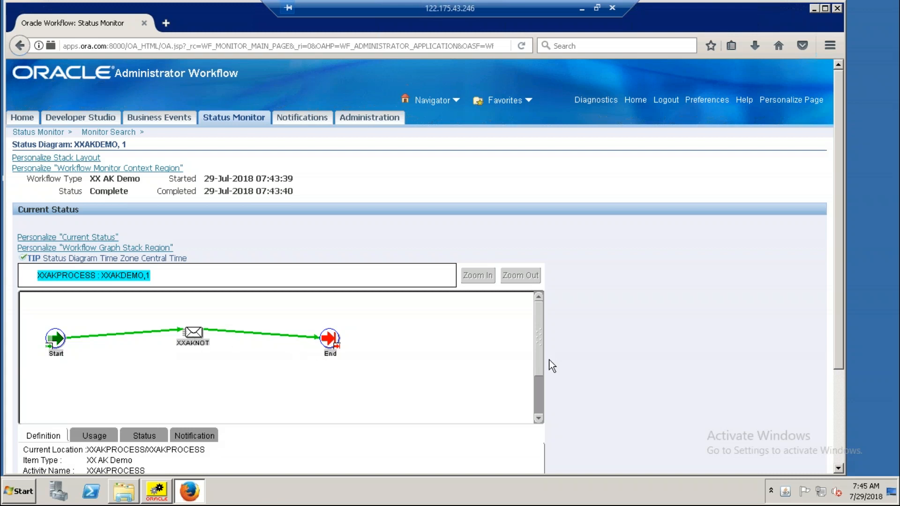
left_click_drag(534, 352, 540, 319)
left_click(837, 10)
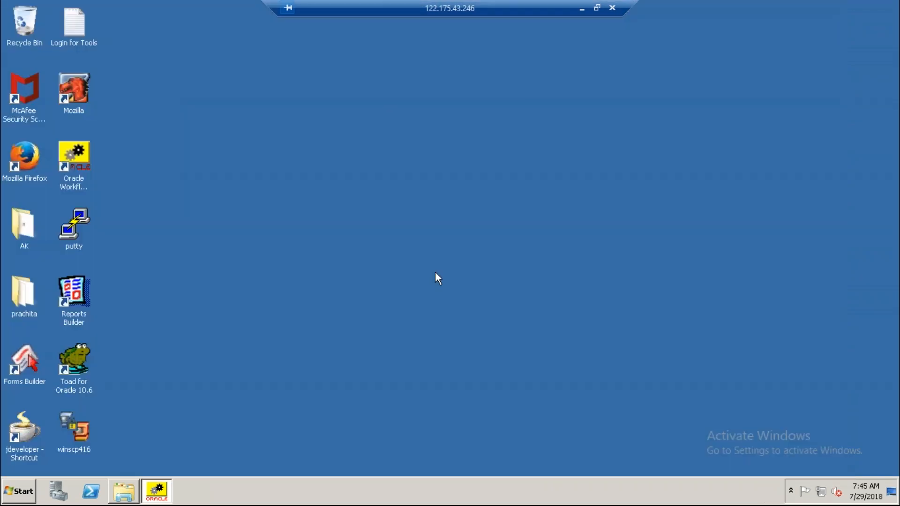
Open Firefox and log in to Oracle E-Business Suite with the first saved login's user name and password.
right_click(435, 272)
left_click(463, 304)
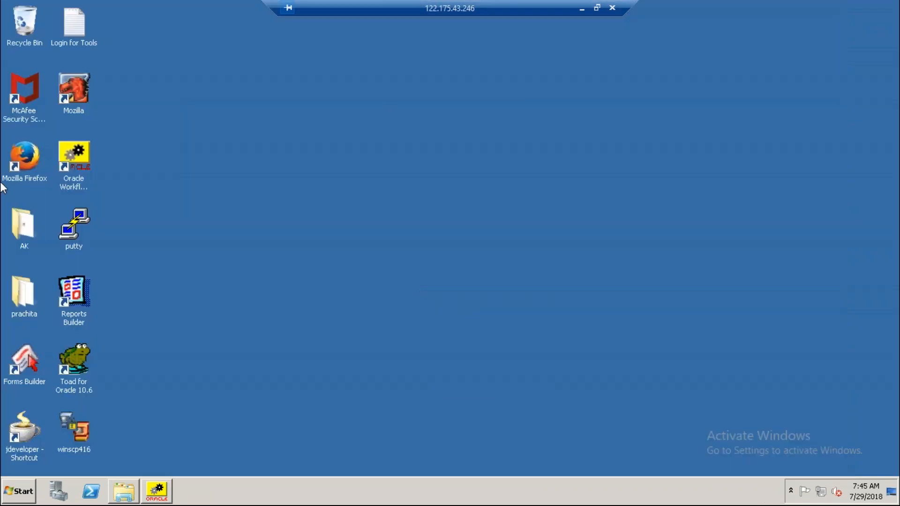
left_click(21, 163)
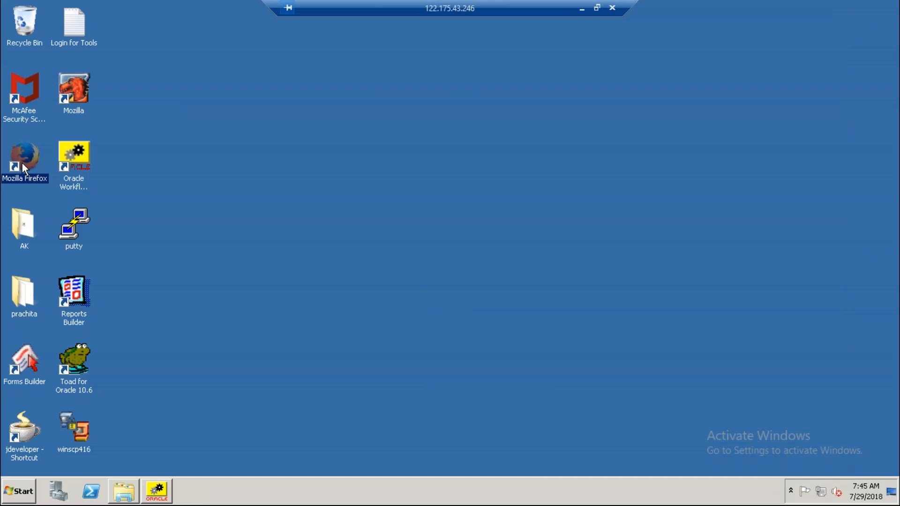
double_click(21, 162)
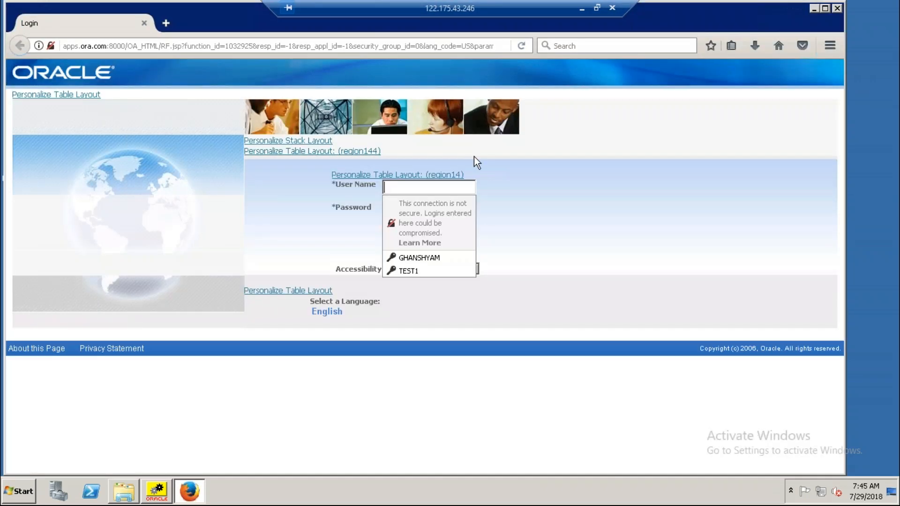
left_click(425, 258)
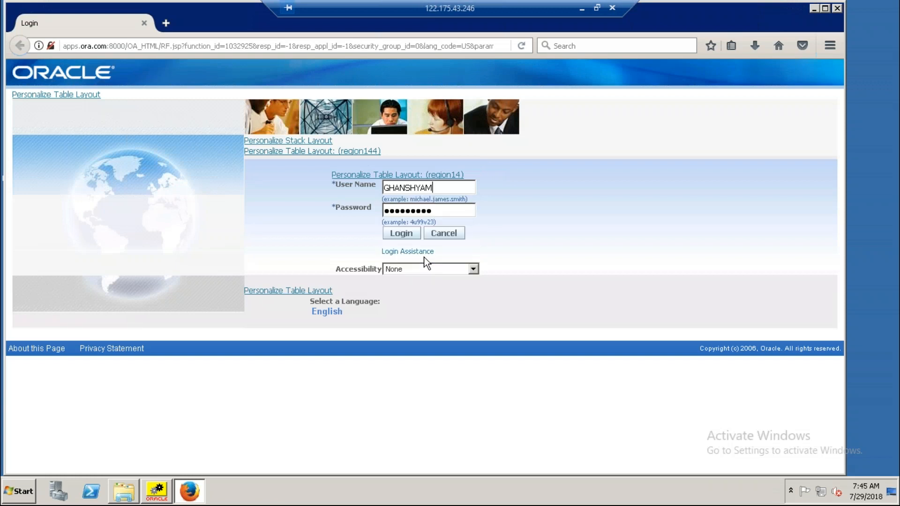
left_click(402, 237)
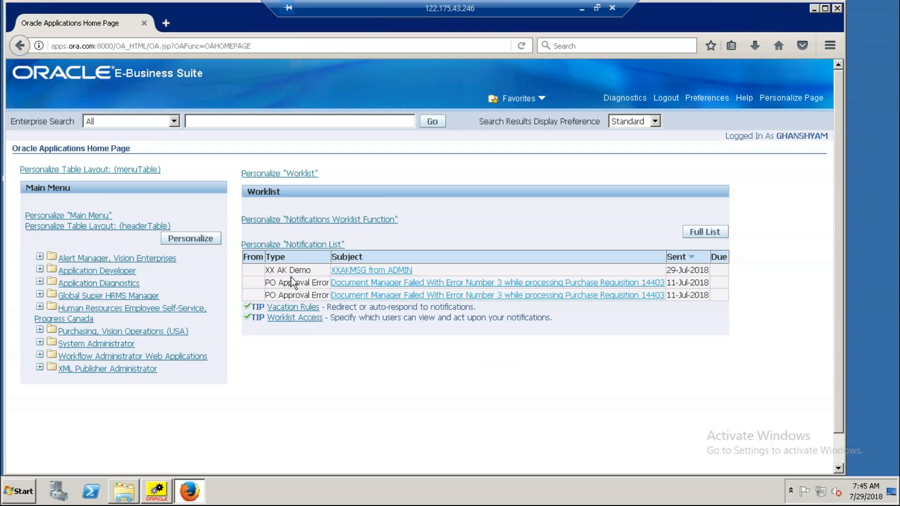
Open the XXAKMSG from ADMIN notification in the worklist and acknowledge it.
left_click(370, 272)
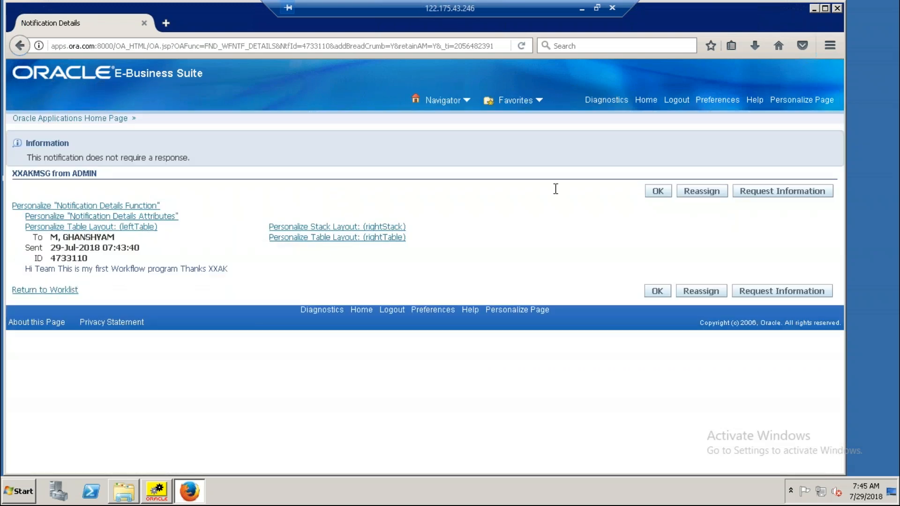
left_click(656, 192)
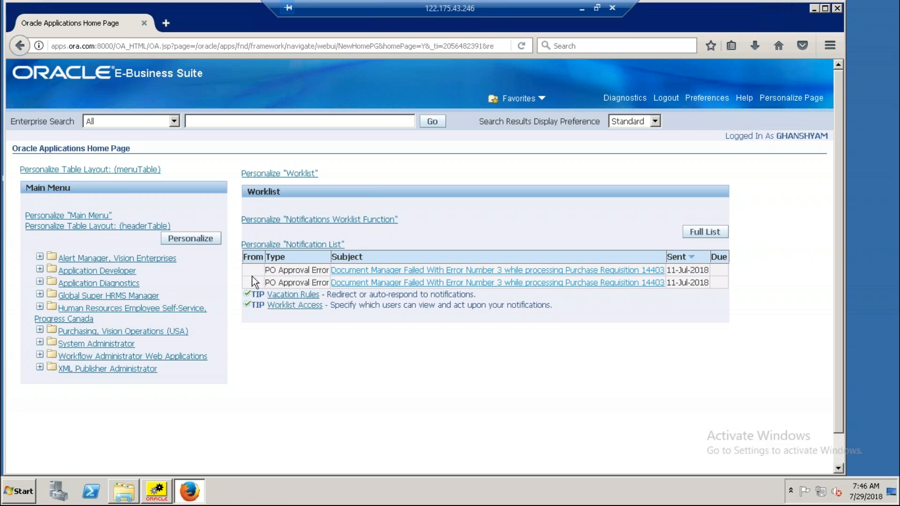
List All Notifications under the Workflow Administrator Web Applications responsibility and open the XXAKMSG from ADMIN notification.
left_click(127, 359)
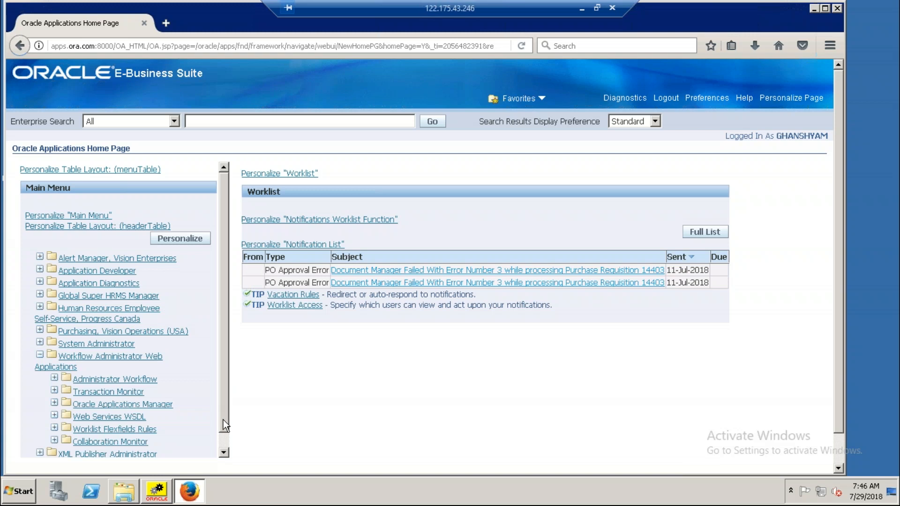
scroll(224, 420, "down", 1)
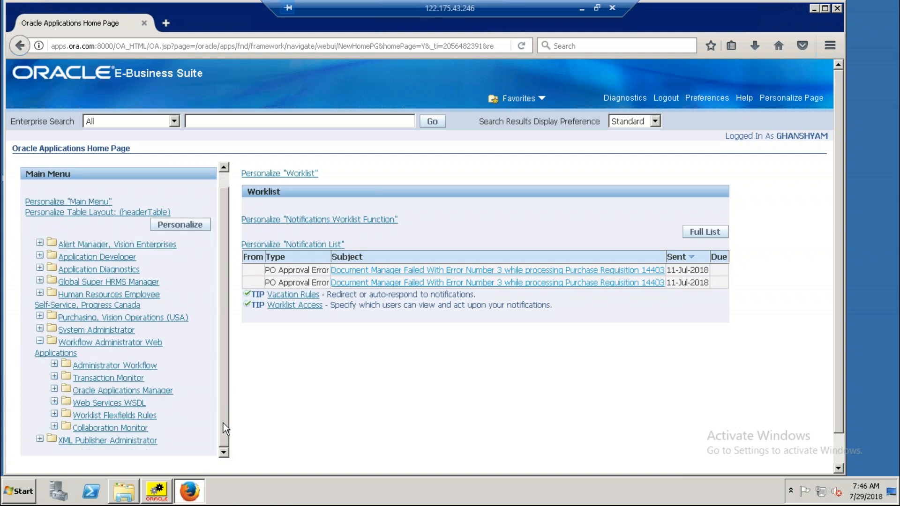
left_click(136, 369)
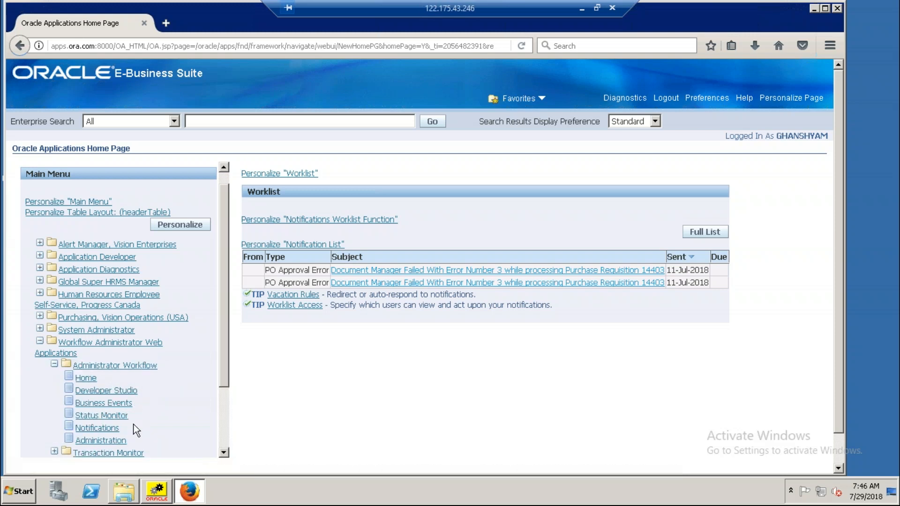
left_click(111, 428)
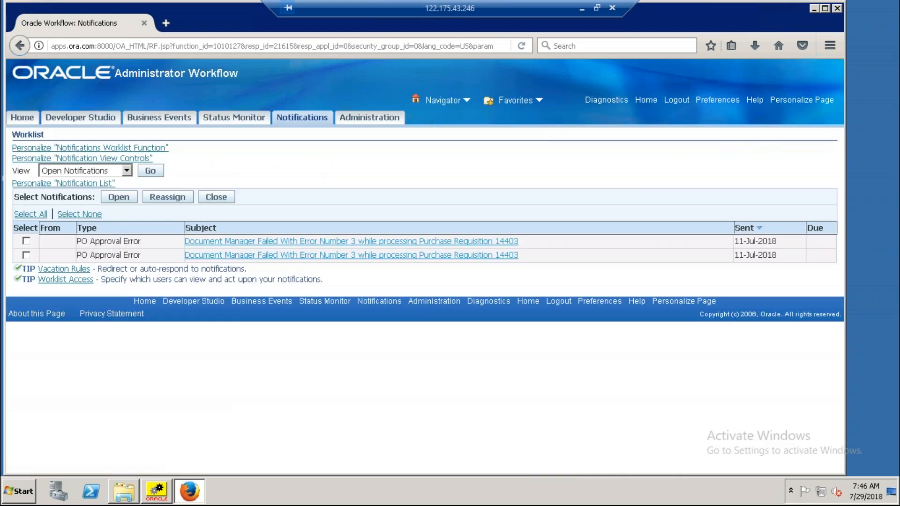
left_click(127, 171)
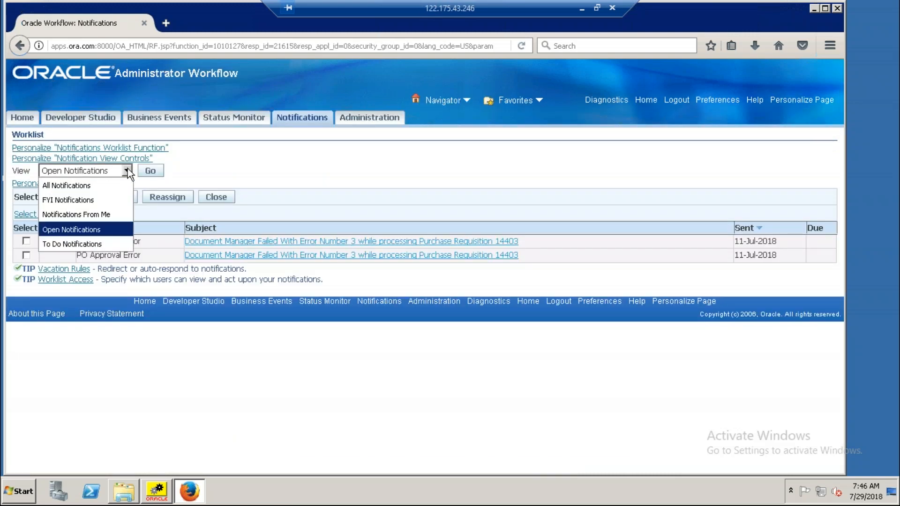
left_click(82, 189)
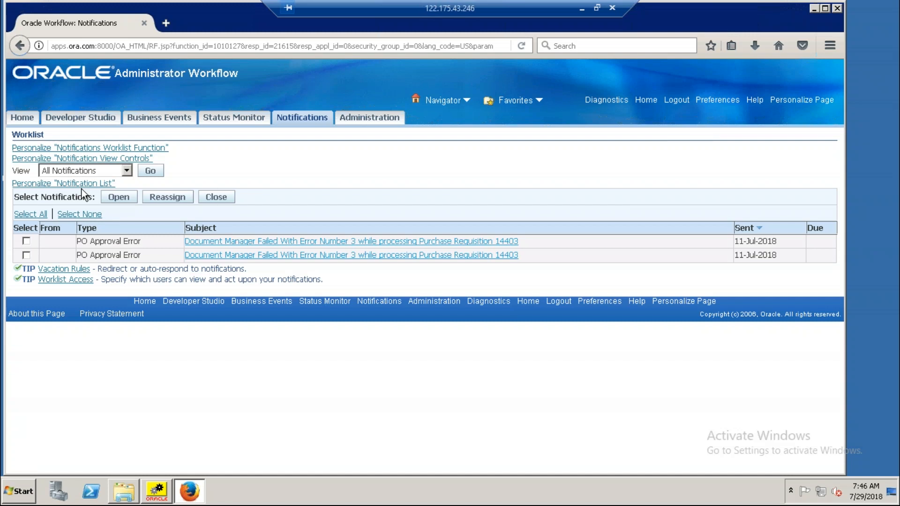
left_click(151, 171)
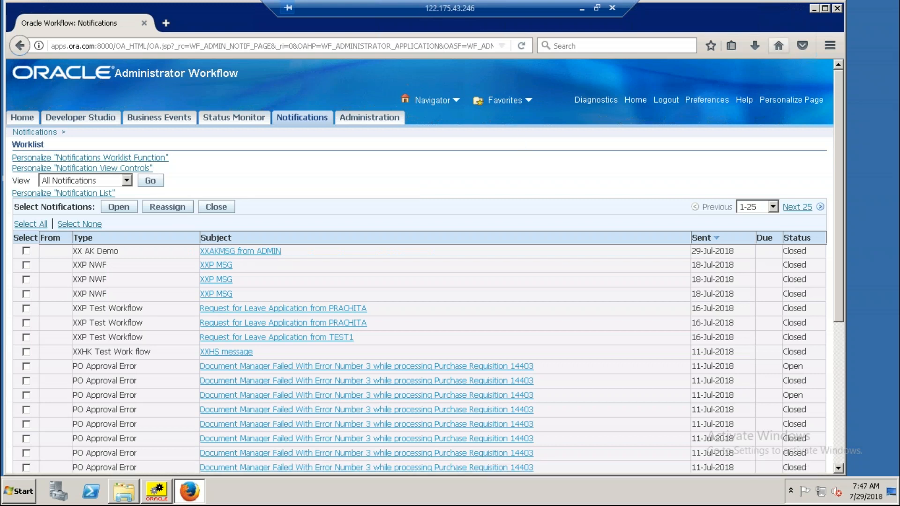
left_click(222, 252)
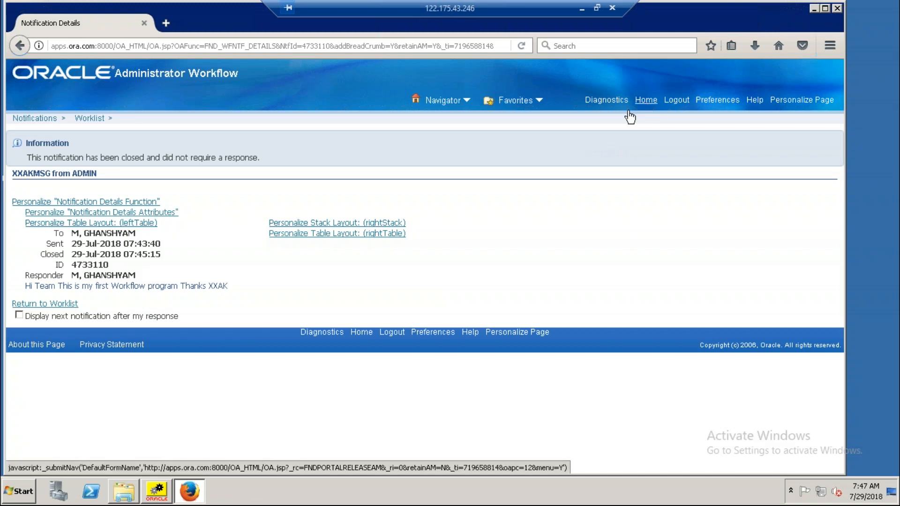
Return to the home page, open the Status Monitor and search for workflows with the type internal name XXAKDEMO.
left_click(649, 102)
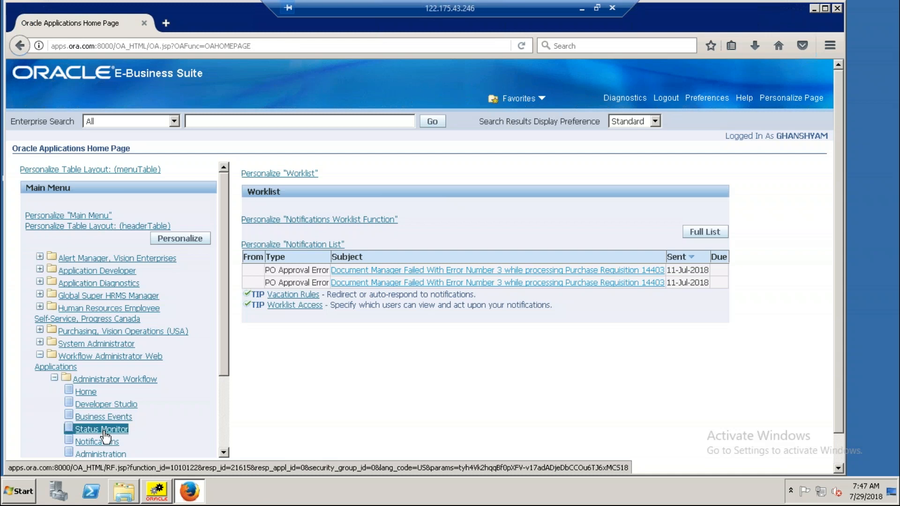
left_click(104, 431)
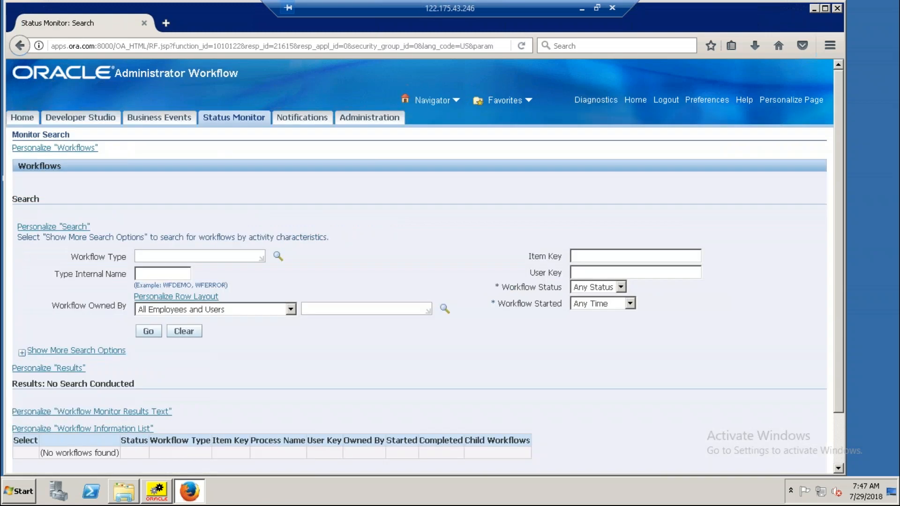
left_click(162, 274)
type("XX")
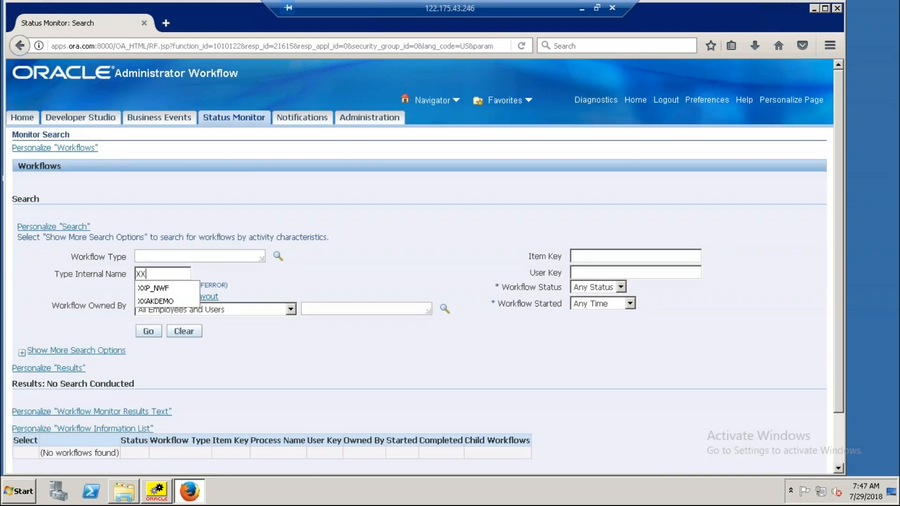
left_click(167, 302)
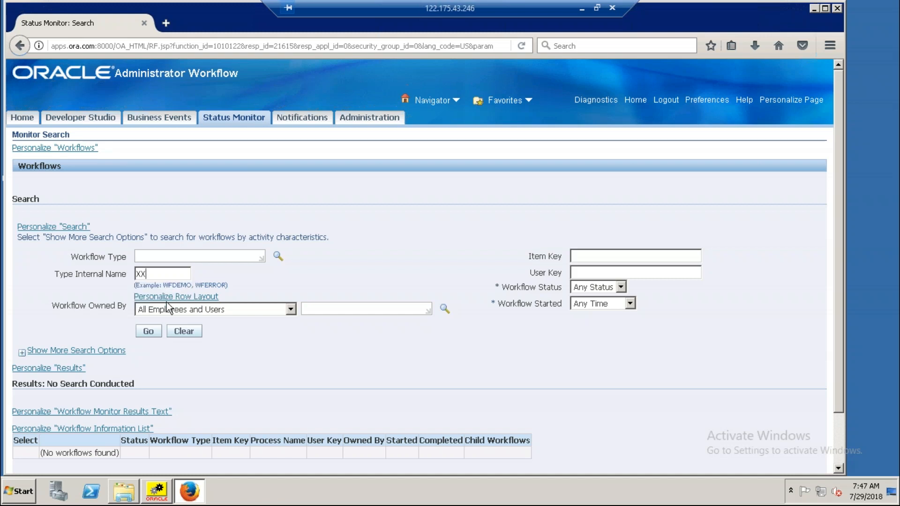
left_click(155, 333)
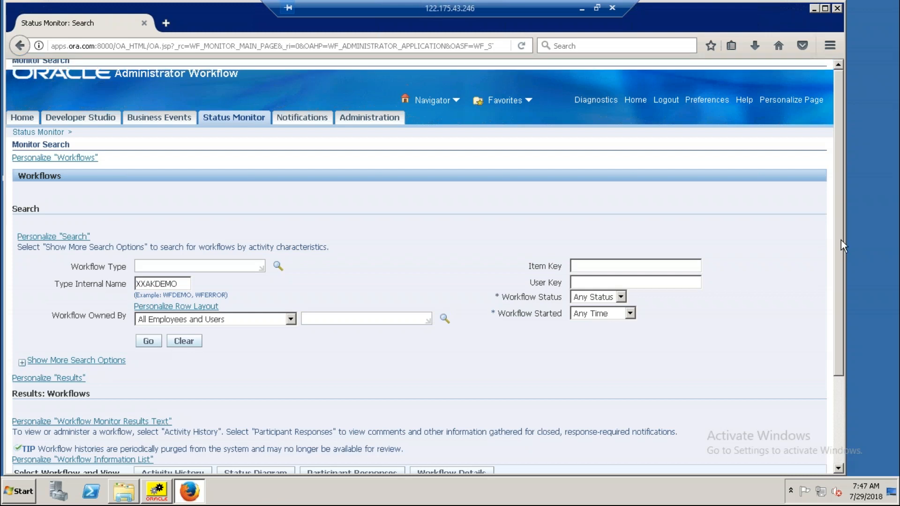
scroll(841, 240, "down", 3)
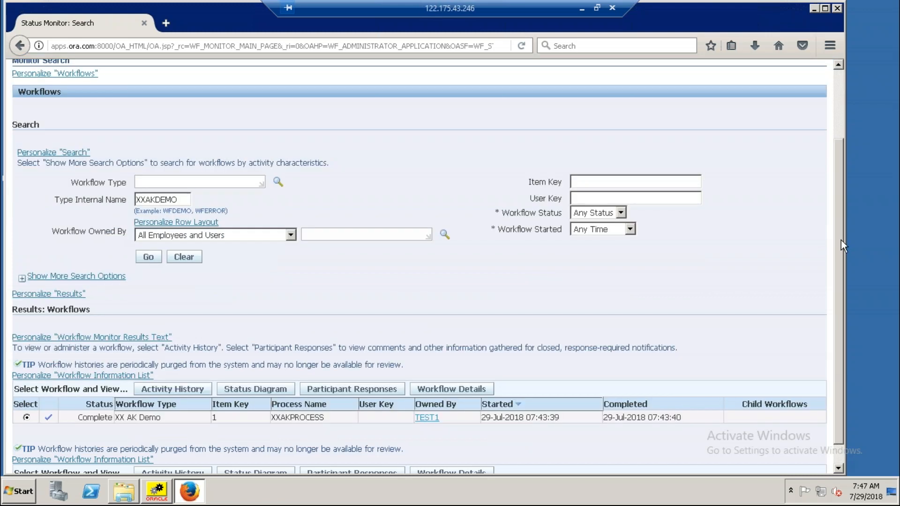
scroll(841, 240, "down", 2)
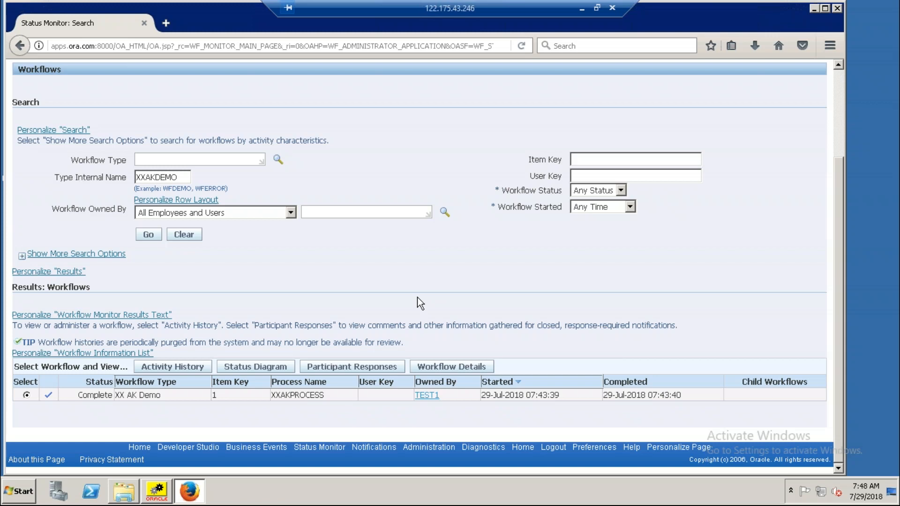
Switch to Oracle Workflow Builder and go through the Attributes, Processes and Notifications nodes of the XXAKDEMO item type.
left_click(153, 493)
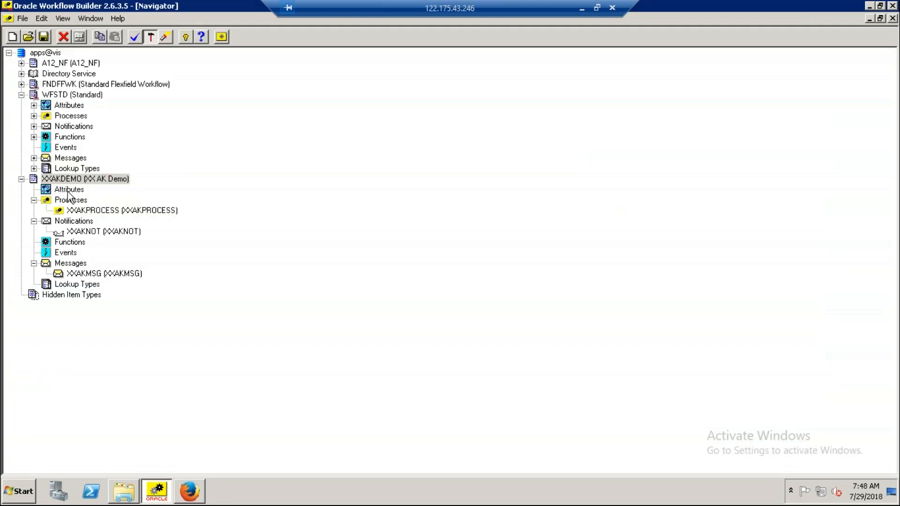
left_click(68, 190)
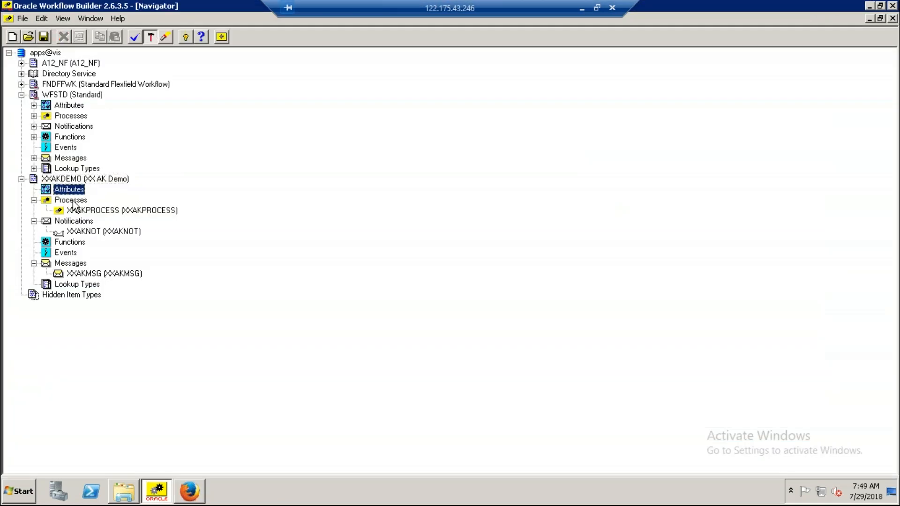
left_click(71, 201)
left_click(75, 223)
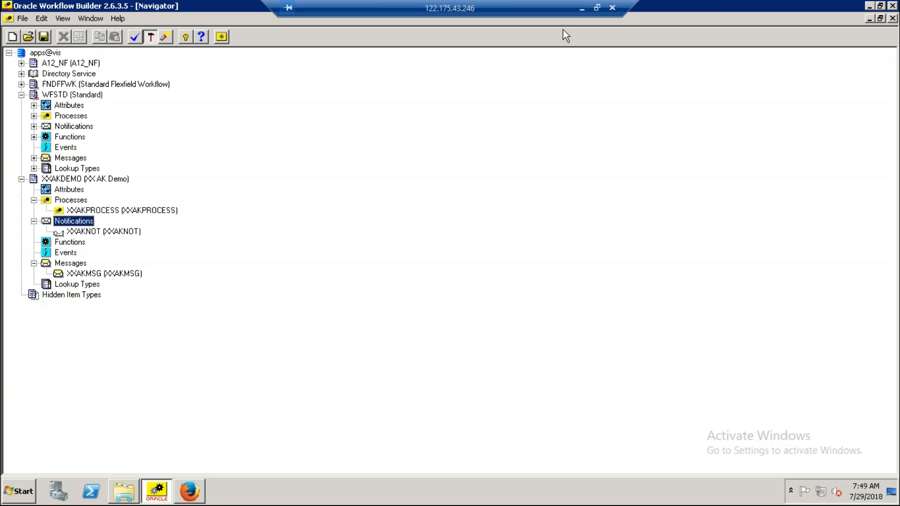
Minimize the remote session to view the Oracle Workflow Training outline in Notepad++, and decline the Notepad++ update download.
left_click(583, 11)
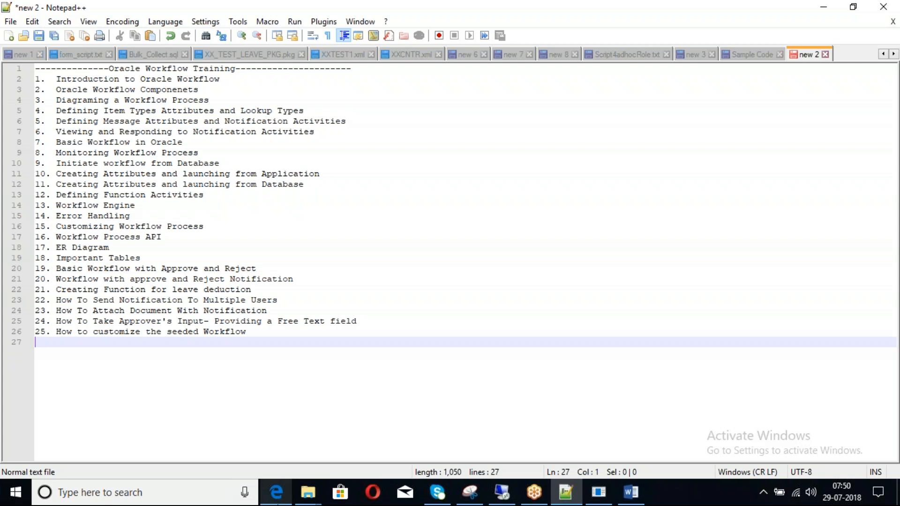
mouse_move(276, 492)
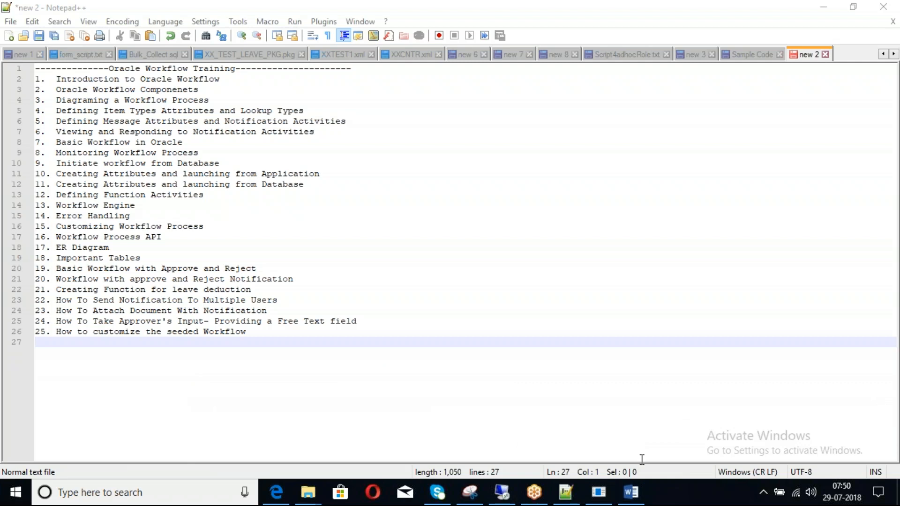
left_click(599, 493)
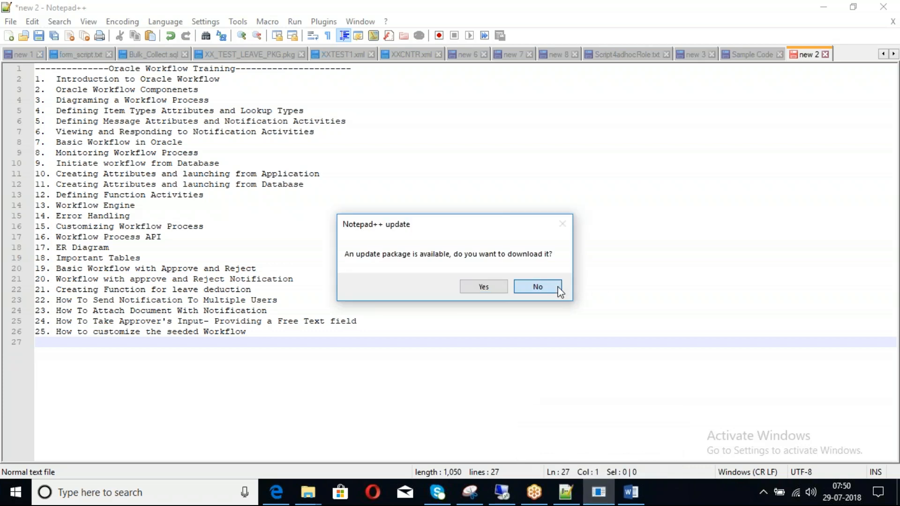
left_click(538, 286)
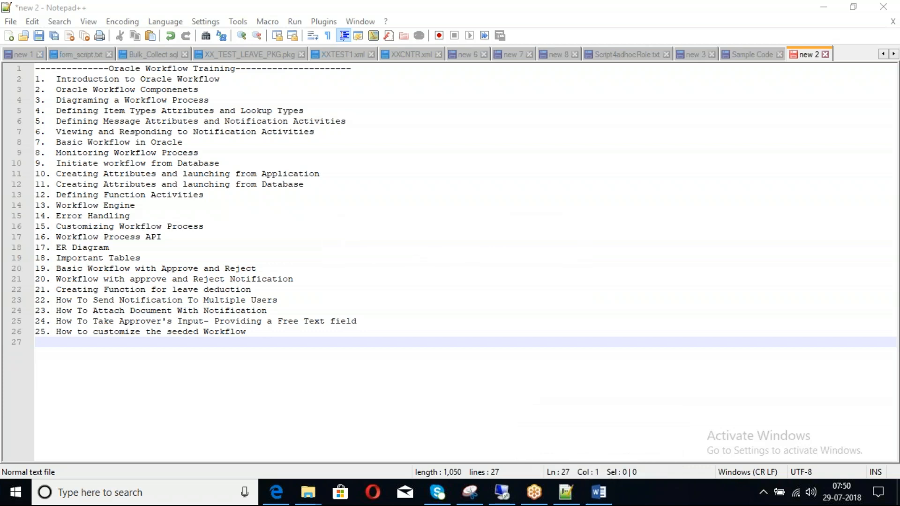
Return to Firefox in the remote session and view the status diagram and definition details of the XX AK Demo workflow run.
mouse_move(501, 495)
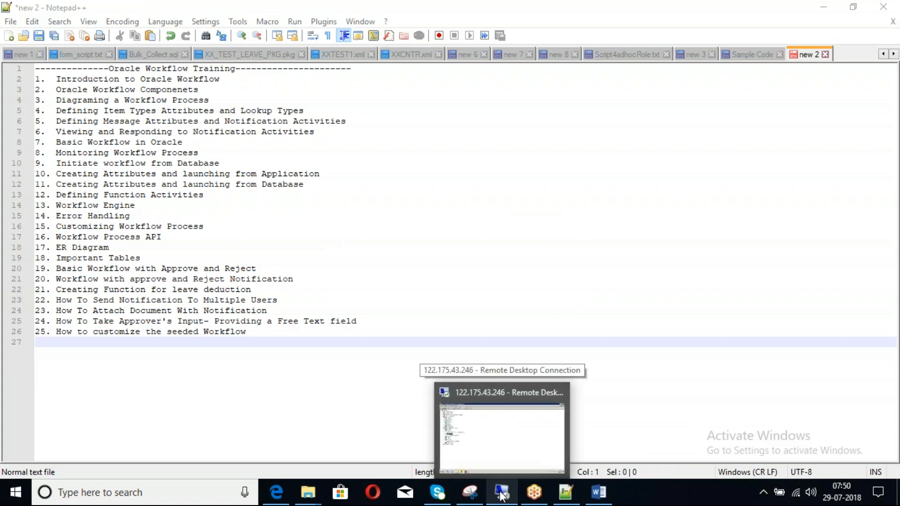
left_click(502, 495)
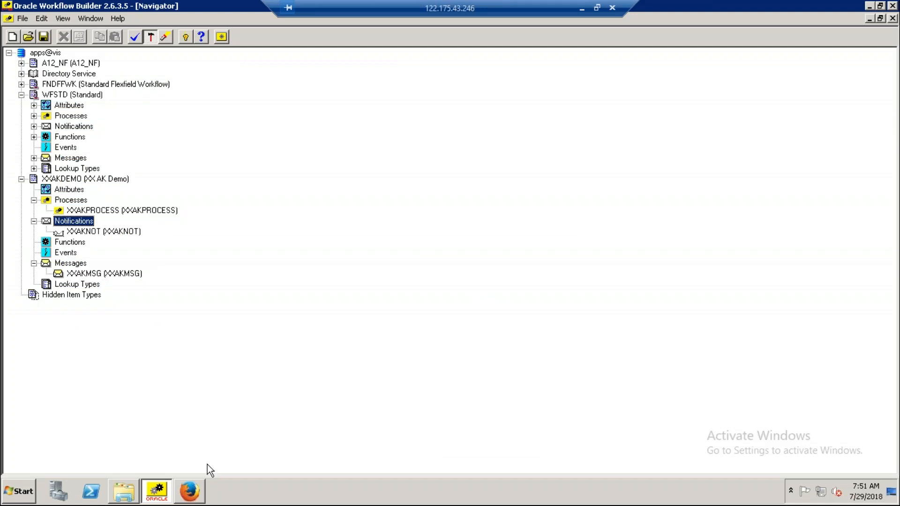
left_click(189, 496)
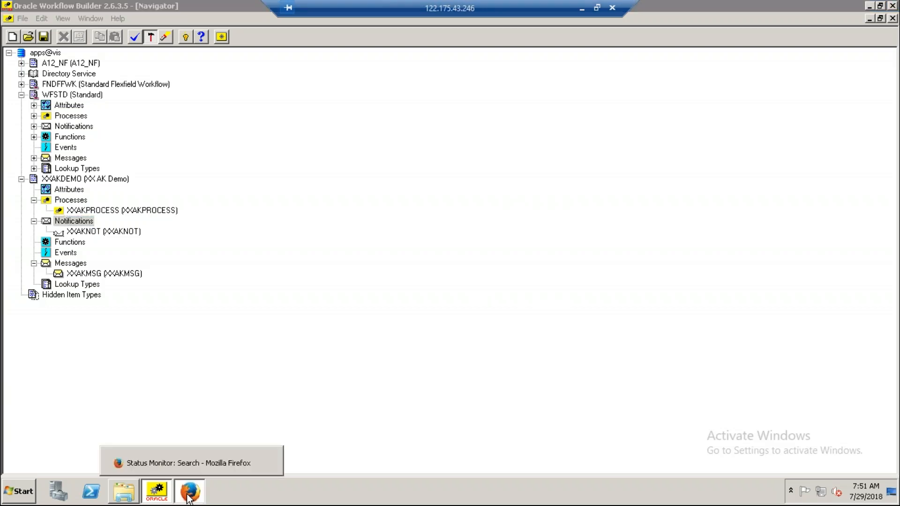
left_click(188, 496)
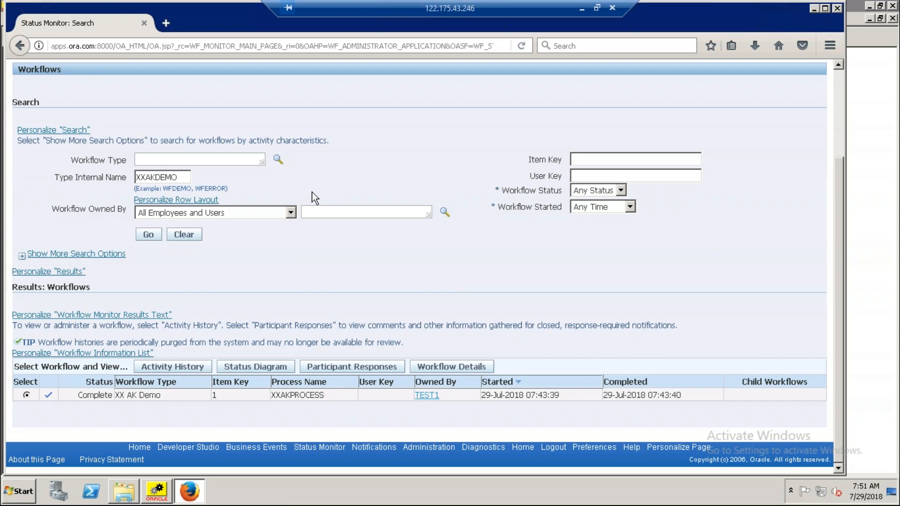
left_click(259, 371)
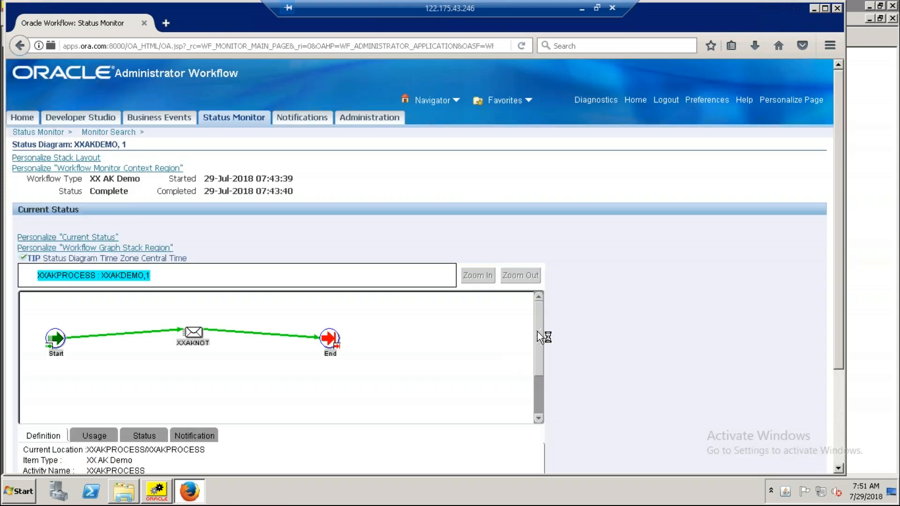
mouse_move(538, 332)
left_mouse_down()
mouse_move(537, 377)
mouse_move(536, 339)
left_mouse_up()
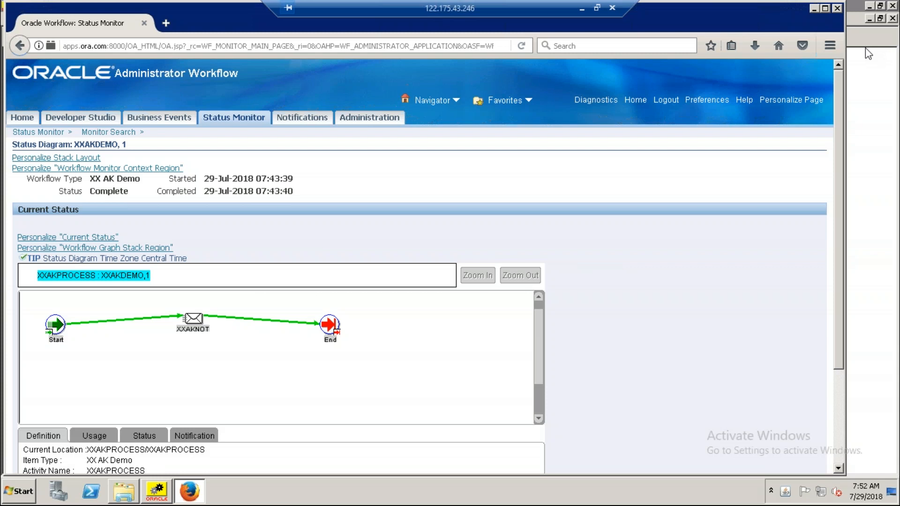
left_click_drag(839, 120, 840, 180)
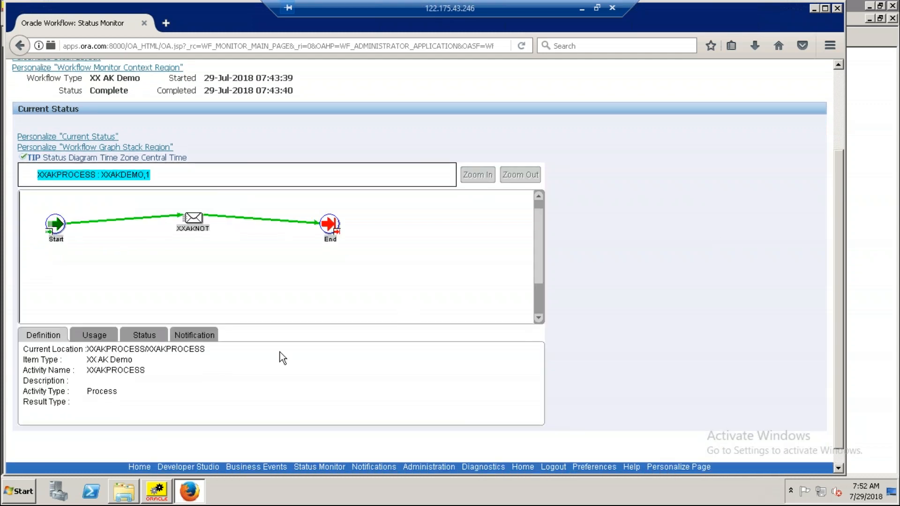
Review the usage, status, notification and definition details of the XXAKPROCESS run in the Status Monitor diagram.
left_click(105, 338)
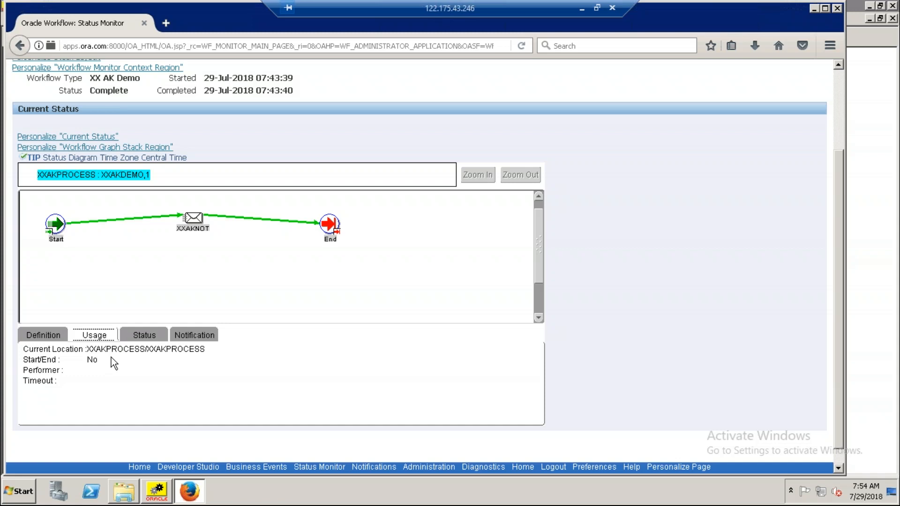
left_click(144, 334)
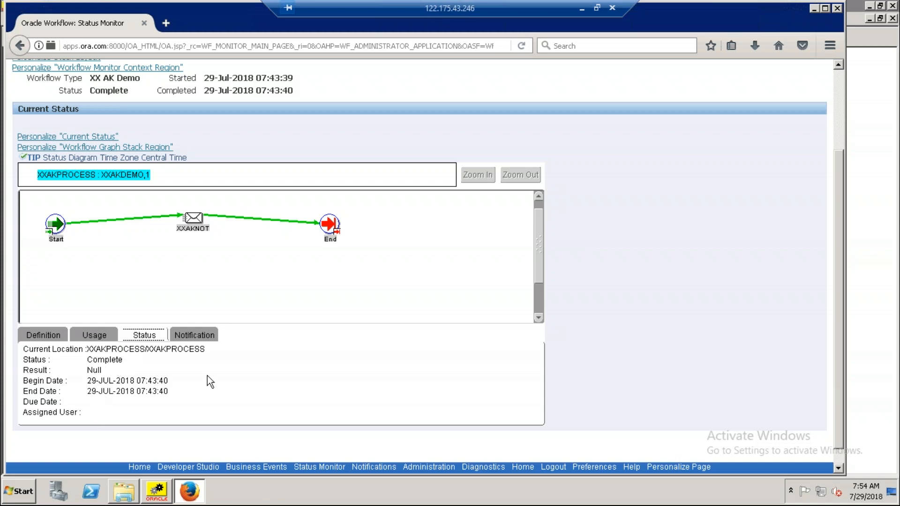
left_click(206, 333)
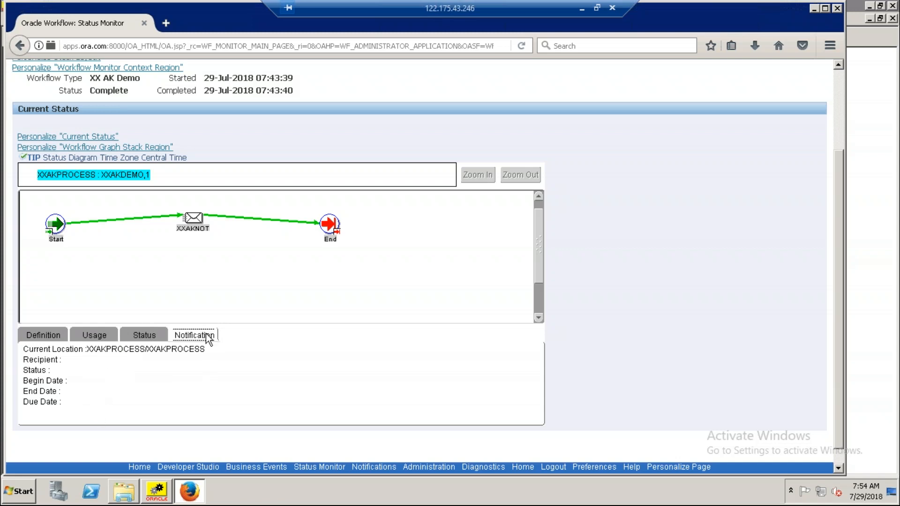
left_click(42, 336)
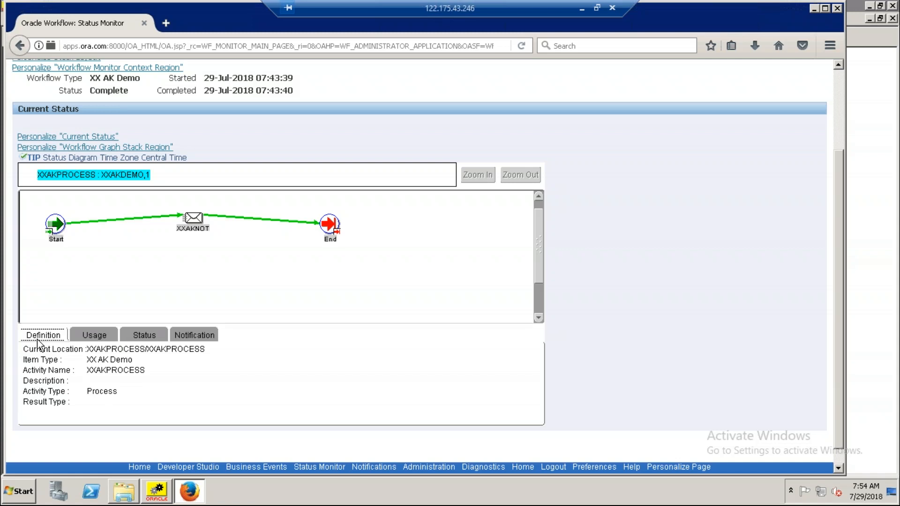
left_click_drag(545, 270, 543, 223)
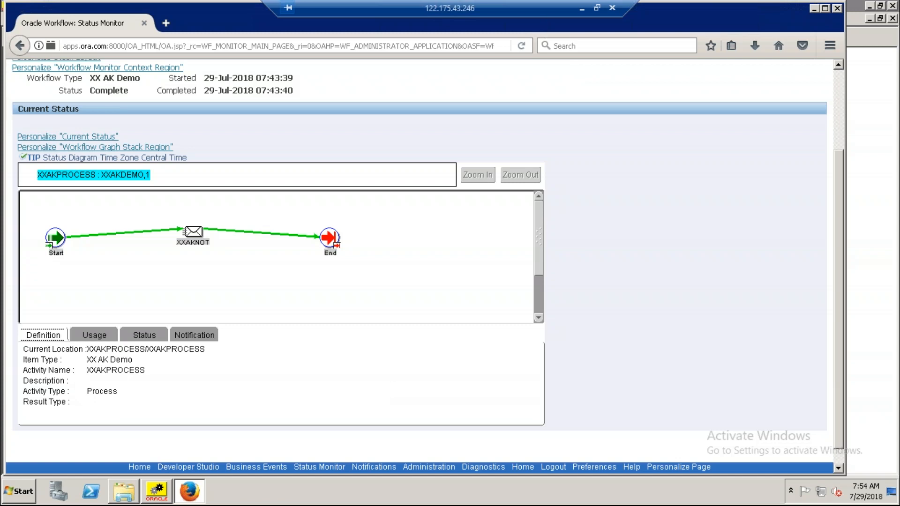
Minimize the remote session to view the Oracle Workflow Training outline in Notepad++.
left_click(581, 9)
left_click(310, 339)
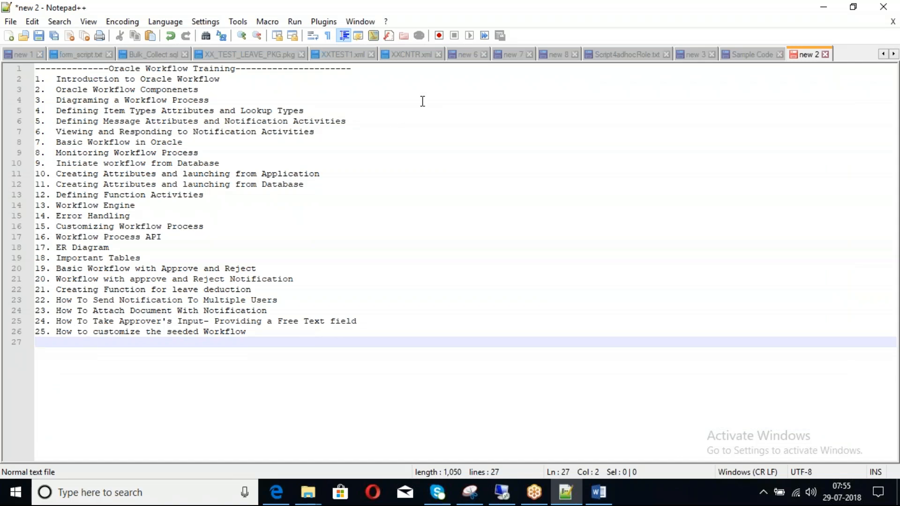
left_click(549, 22)
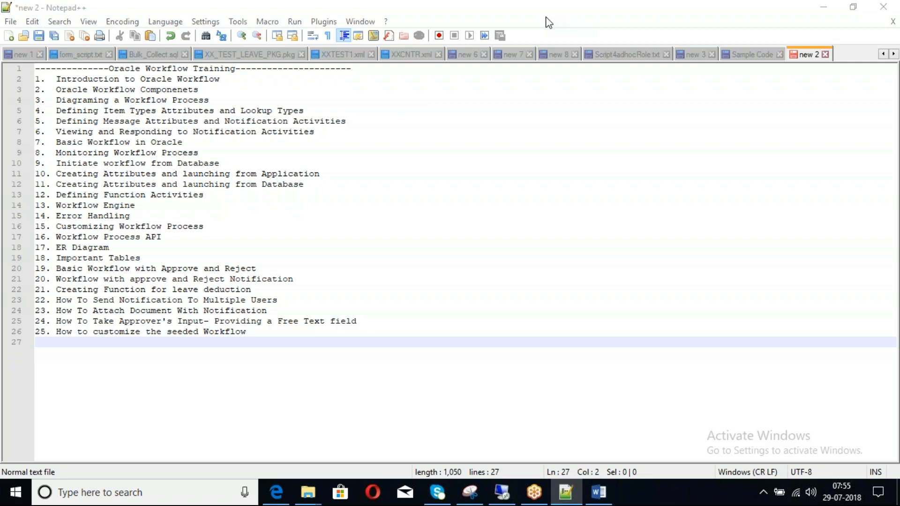
left_click(549, 22)
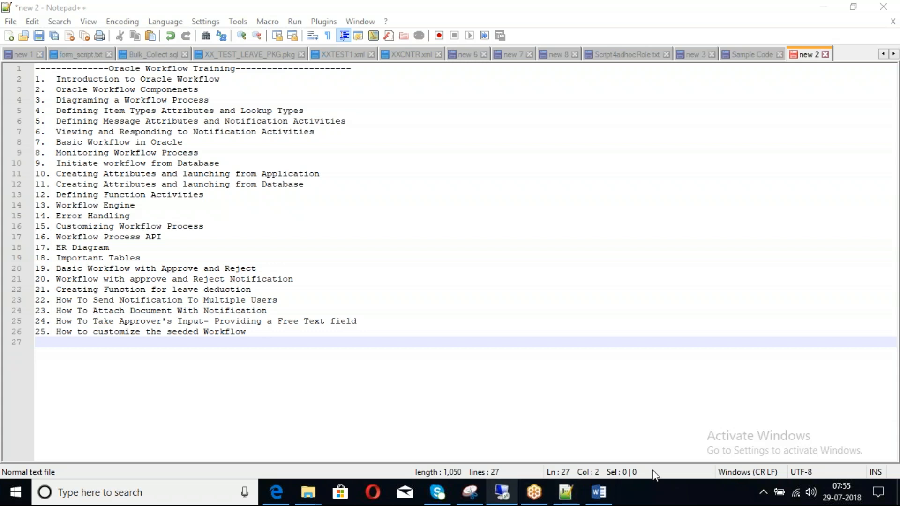
Return to the remote session and view the usage details of the XXAKNOT notification in the status diagram.
mouse_move(534, 501)
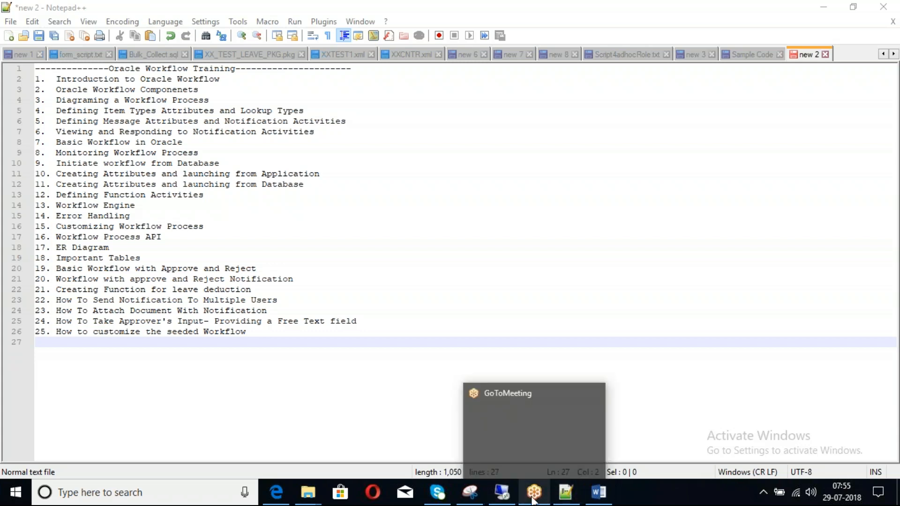
left_click(502, 492)
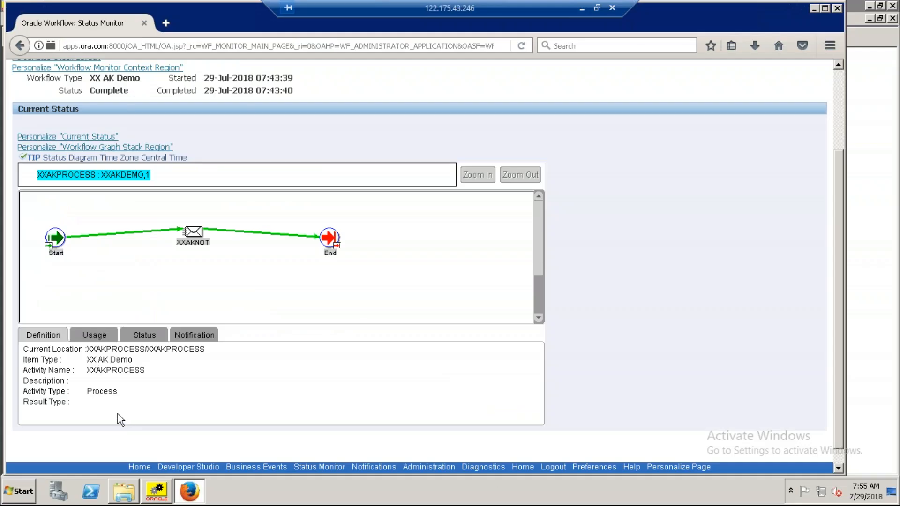
left_click(103, 334)
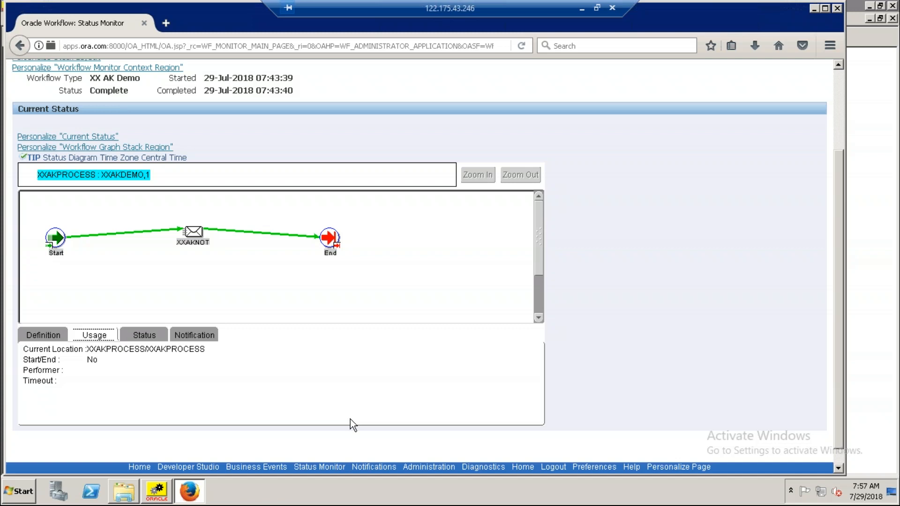
left_click(193, 239)
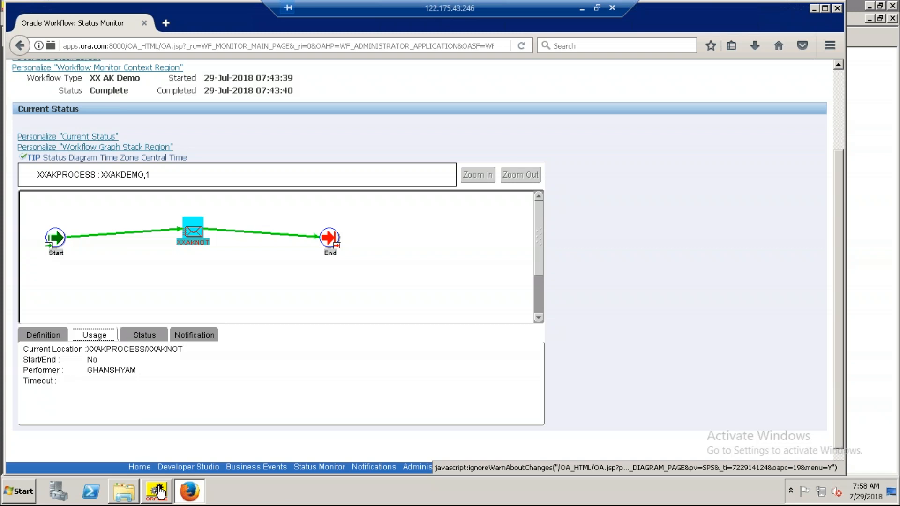
Switch to Oracle Workflow Builder, open the XXAKPROCESS diagram and view the node properties of the XXAKNOT notification.
left_click(156, 492)
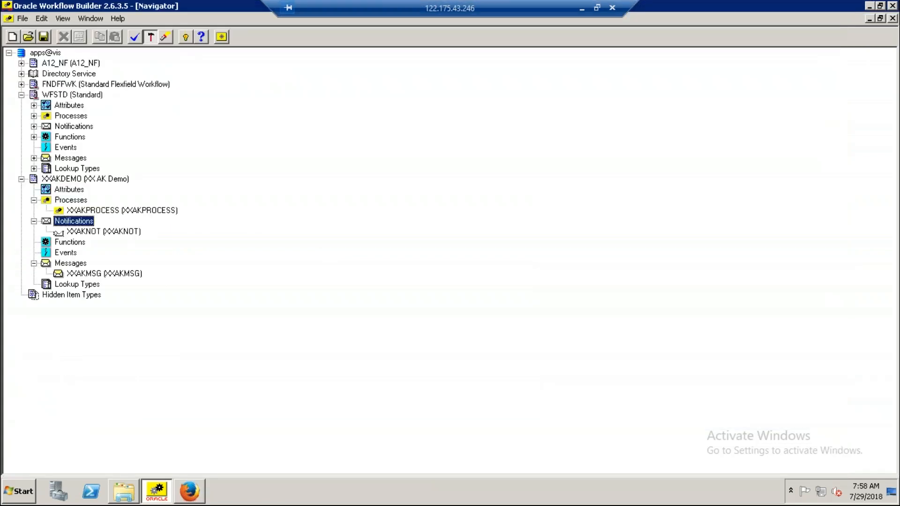
double_click(70, 210)
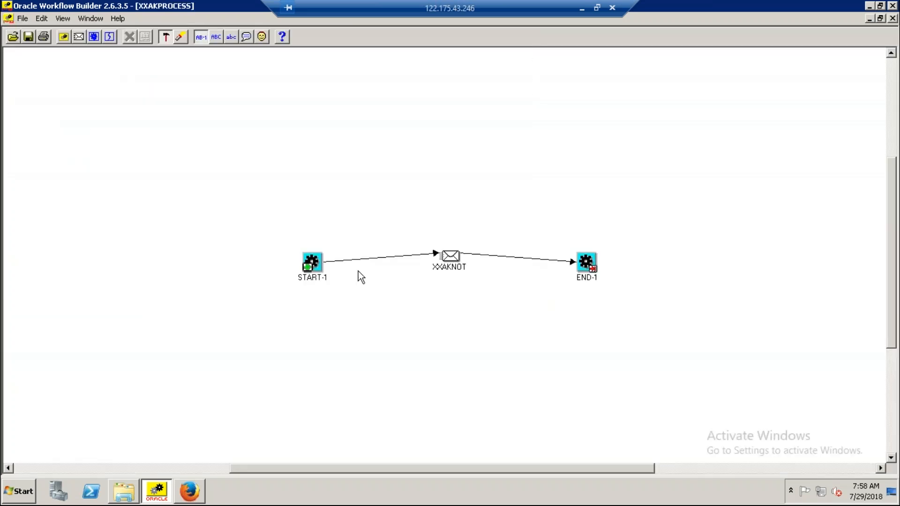
double_click(450, 257)
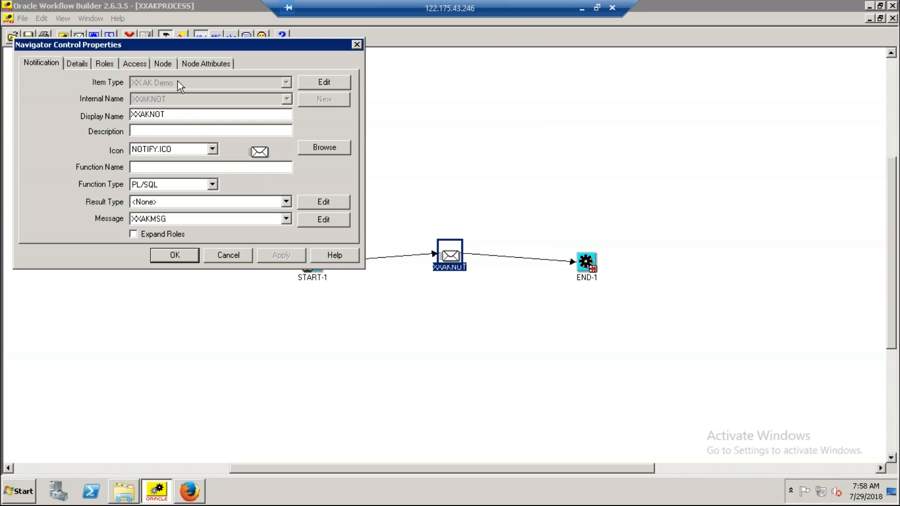
left_click(168, 66)
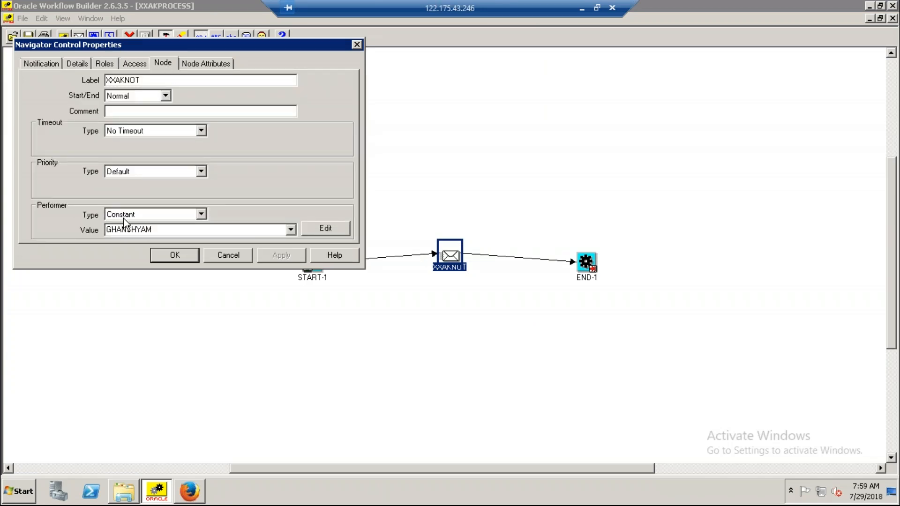
Try Item Attribute as the XXAKNOT node's performer type, restore Constant and close the properties without applying.
left_click(201, 215)
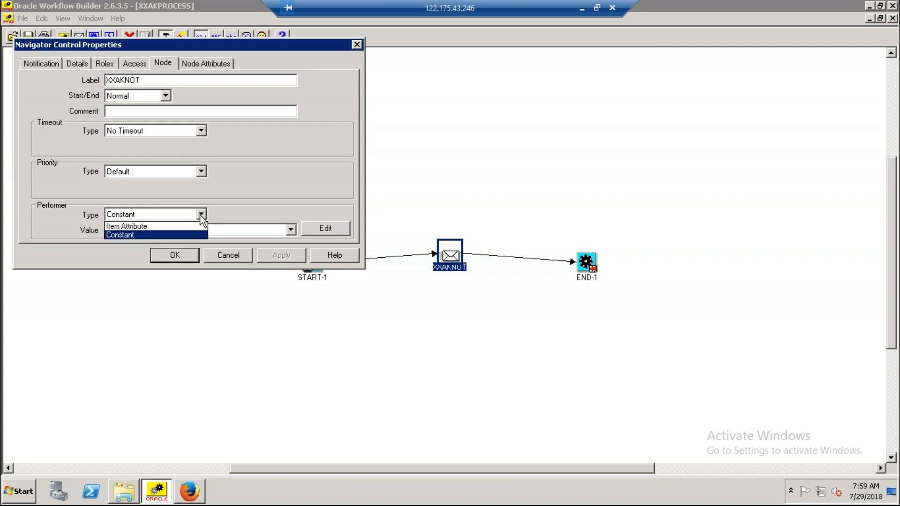
left_click(139, 228)
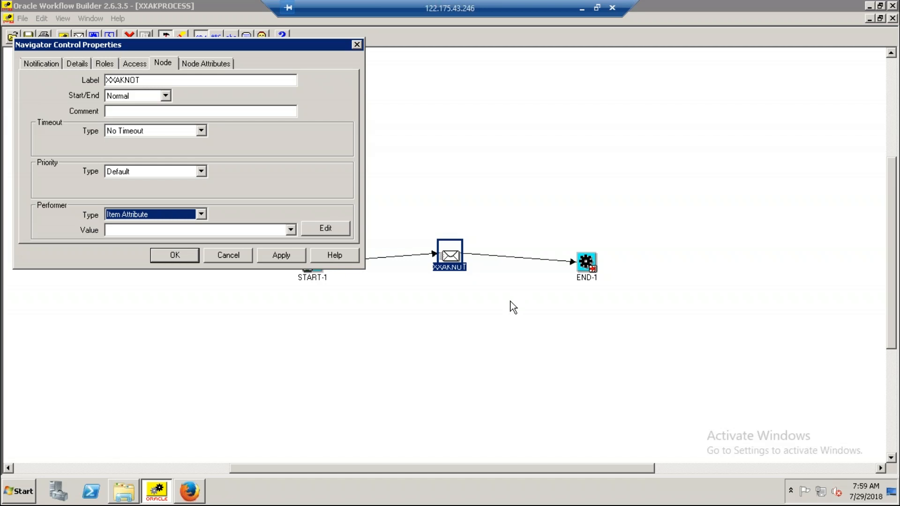
left_click(197, 216)
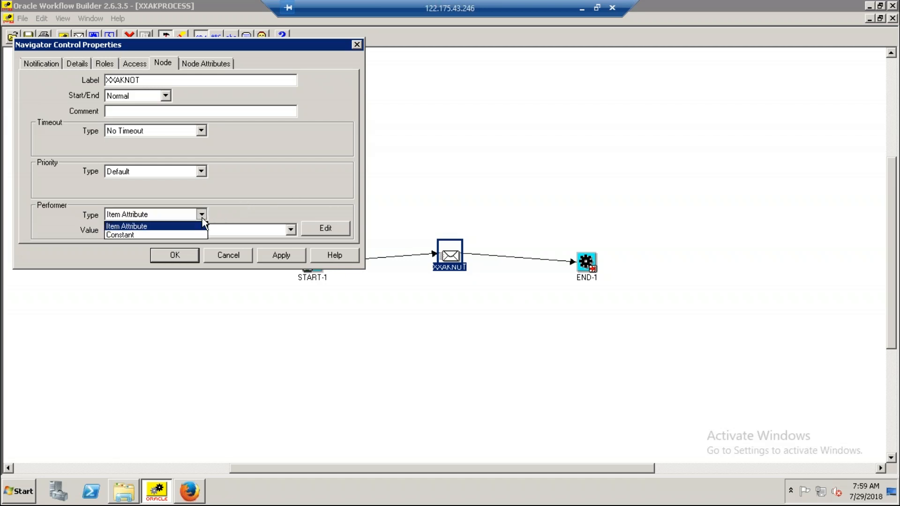
left_click(134, 235)
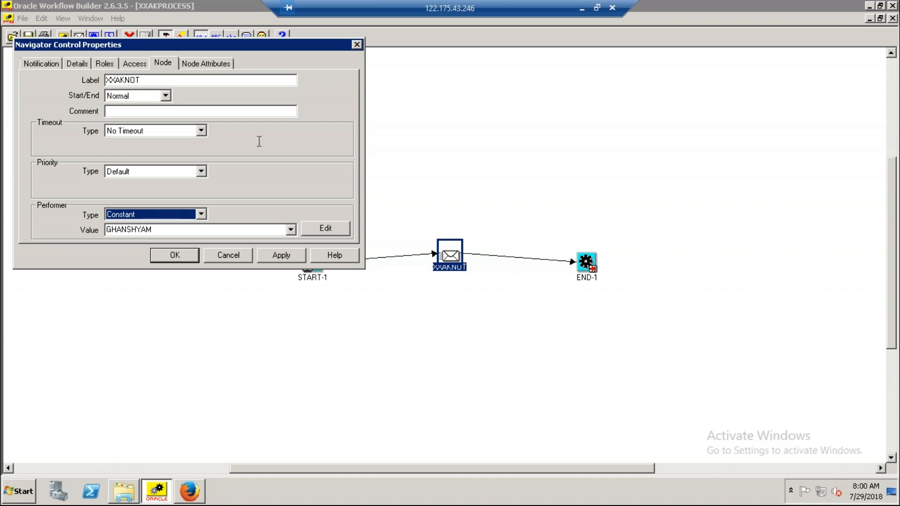
left_click(358, 45)
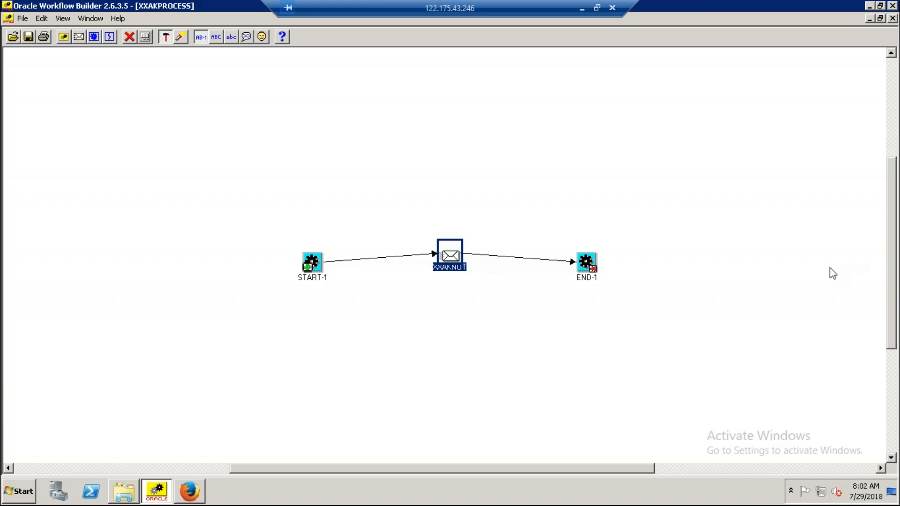
left_click_drag(893, 277, 890, 305)
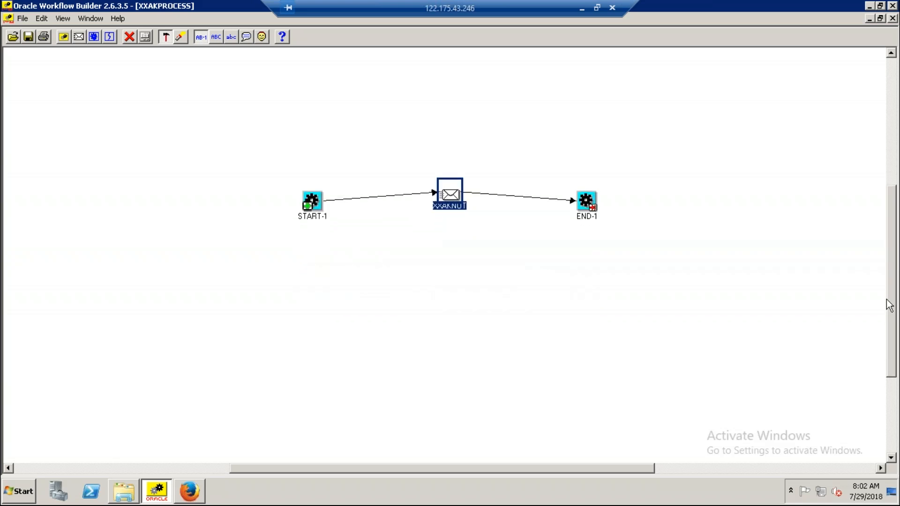
left_click(892, 459)
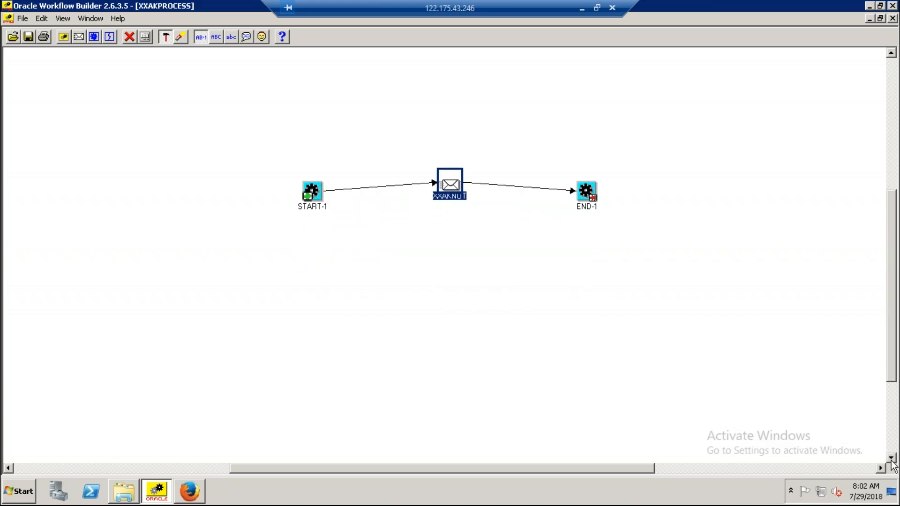